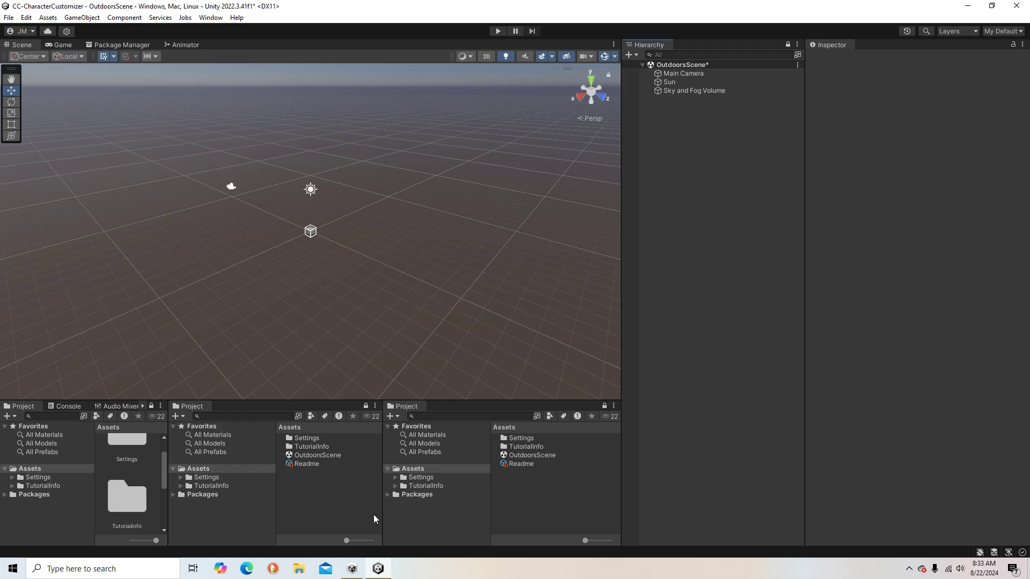
- Import the Tiny Walnut Games folder from File Explorer into the Unity project's Assets folder
{"action": "left_click", "coordinate": [299, 568]}
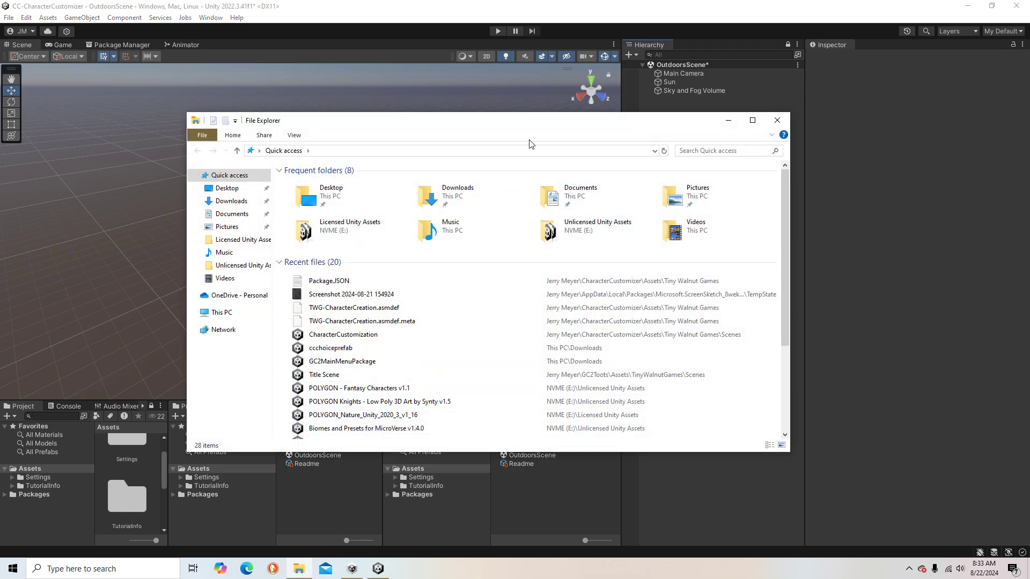
{"action": "left_click_drag", "start_coordinate": [539, 120], "coordinate": [1029, 126]}
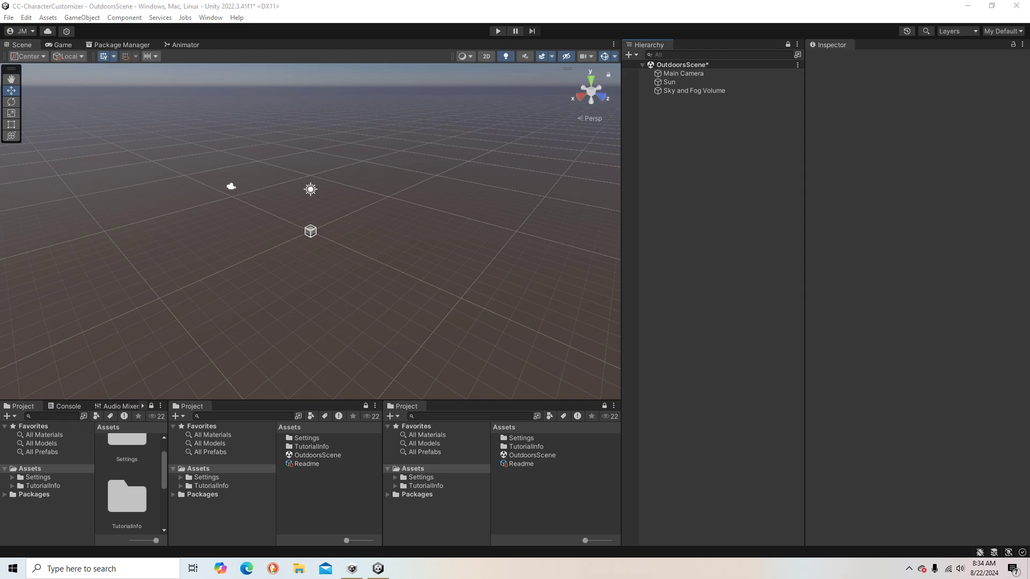
{"action": "left_click_drag", "start_coordinate": [854, 159], "coordinate": [524, 500]}
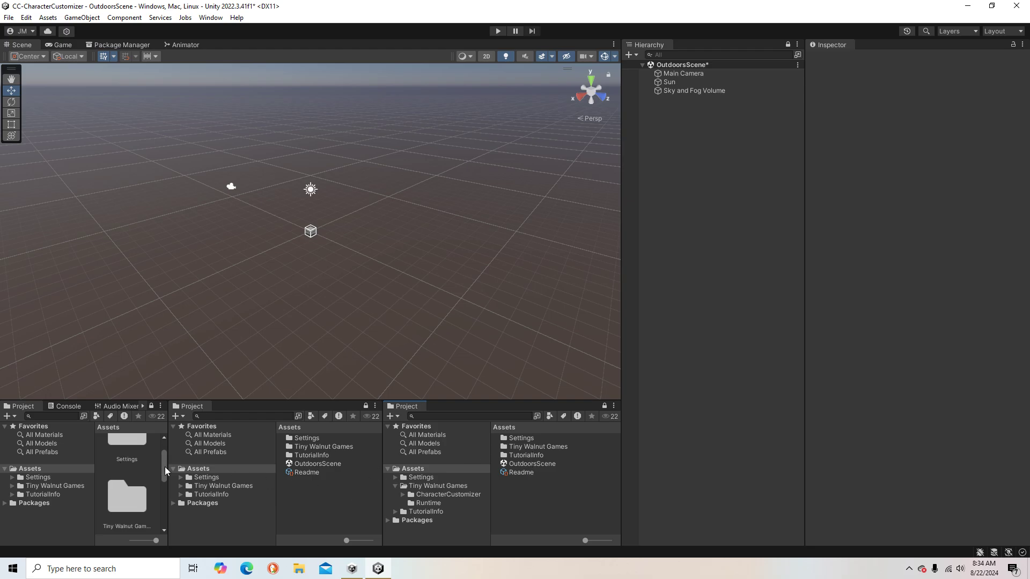
- Open the 01CharacterCustomization scene from the CharacterCustomizer Scenes folder, discarding the changes to OutdoorsScene
{"action": "double_click", "coordinate": [301, 448]}
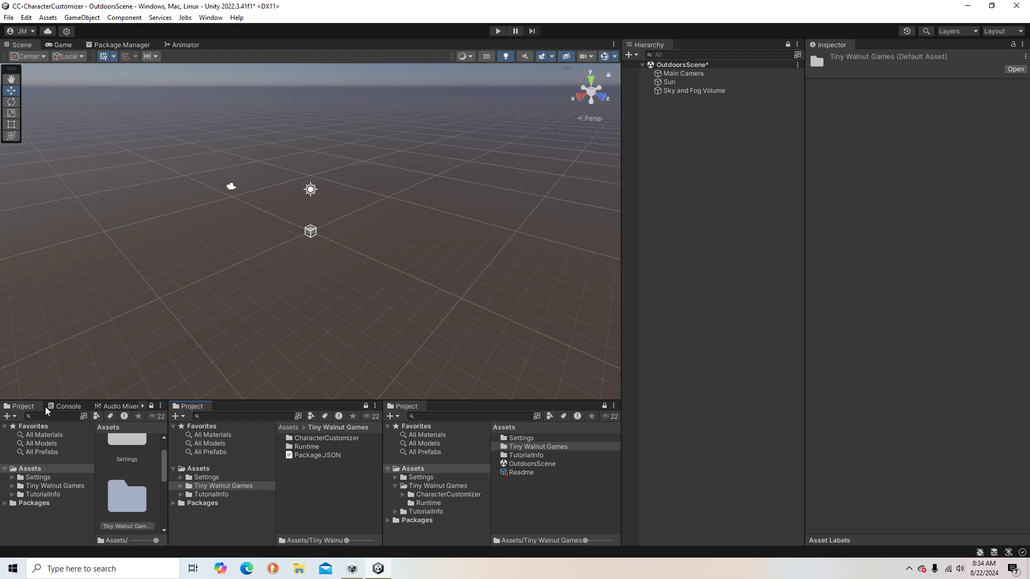
{"action": "double_click", "coordinate": [317, 439]}
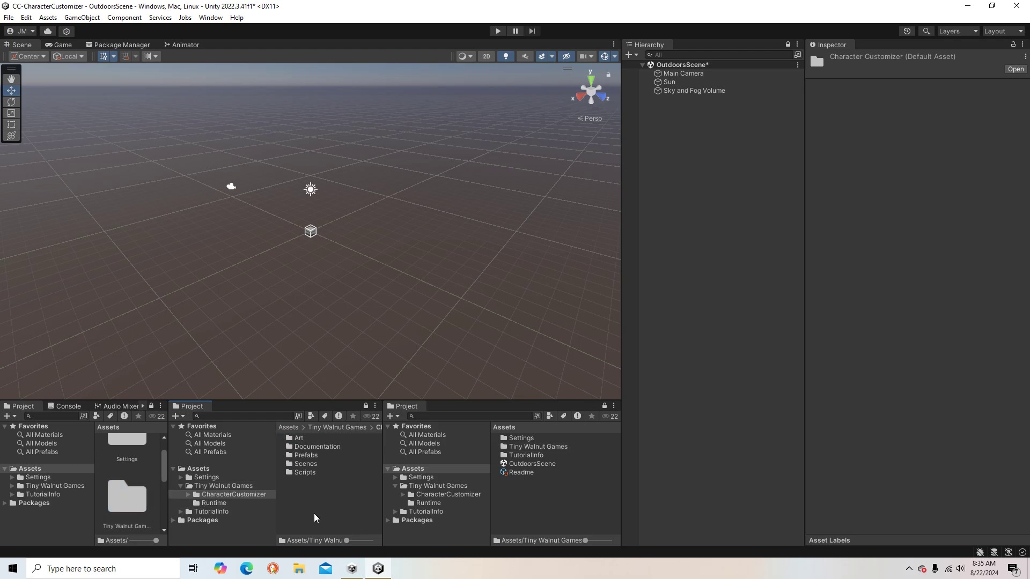
{"action": "double_click", "coordinate": [306, 455]}
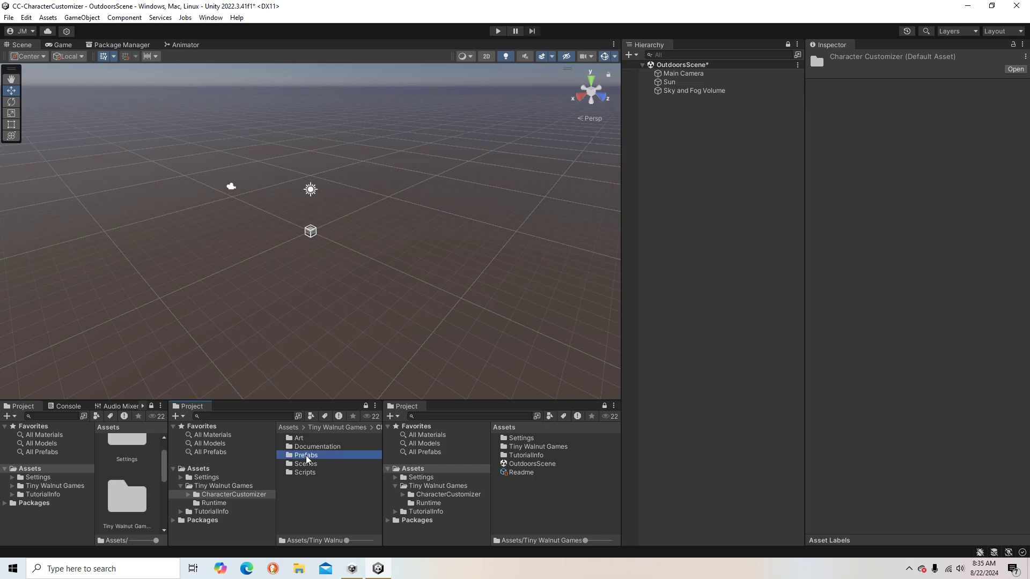
{"action": "left_click", "coordinate": [340, 428]}
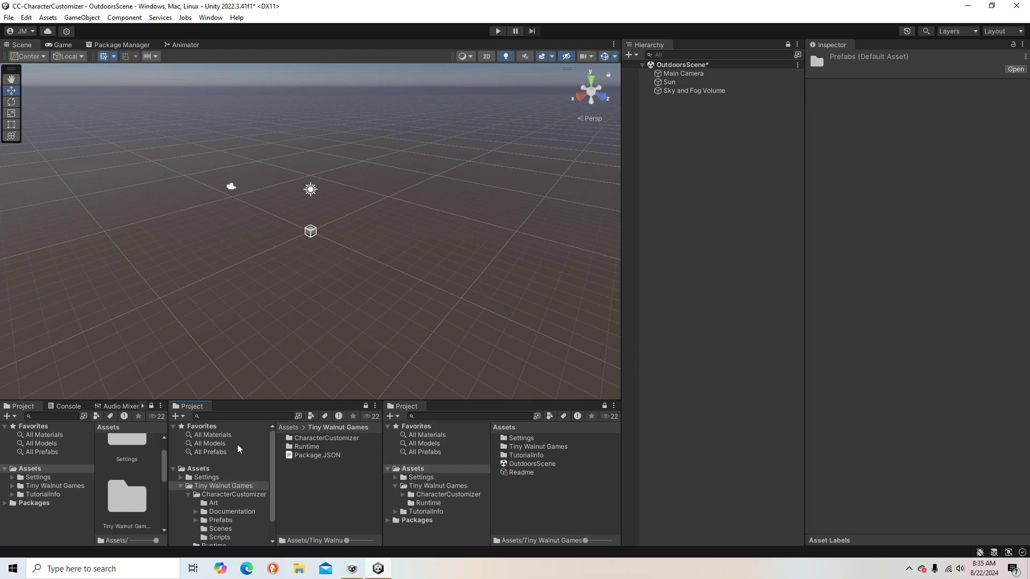
{"action": "double_click", "coordinate": [325, 439]}
{"action": "double_click", "coordinate": [306, 464]}
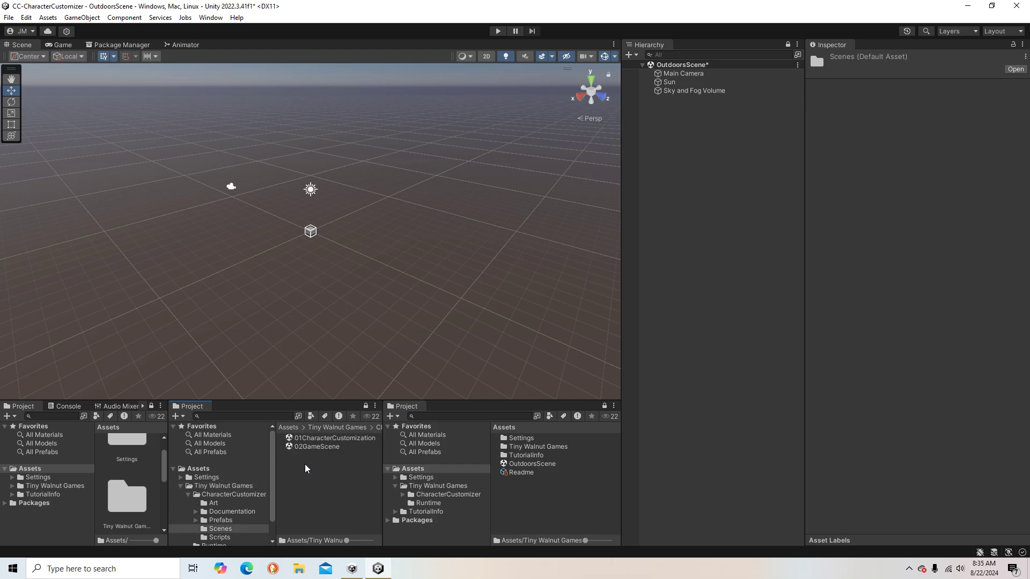
{"action": "double_click", "coordinate": [321, 440]}
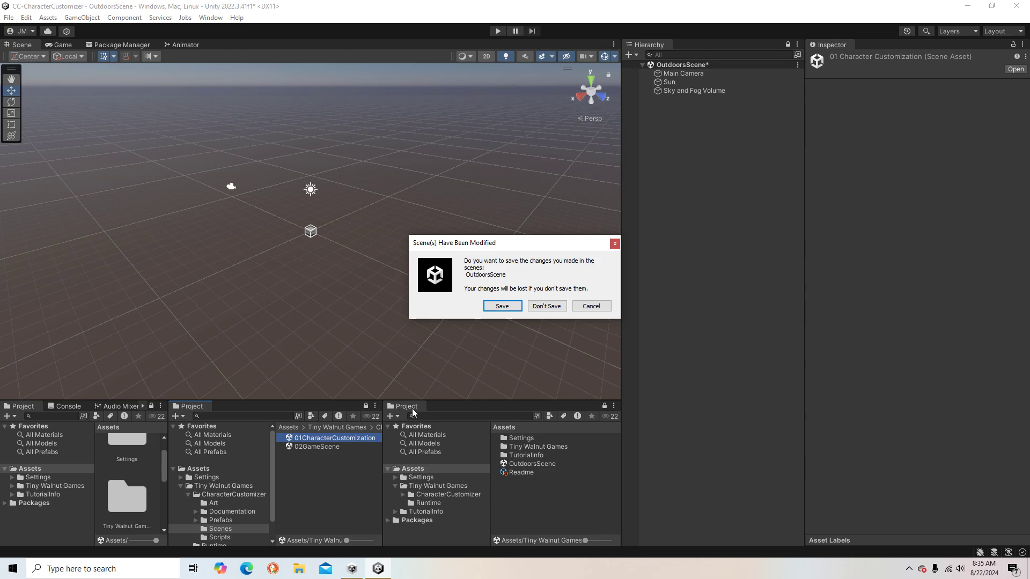
{"action": "left_click", "coordinate": [545, 307]}
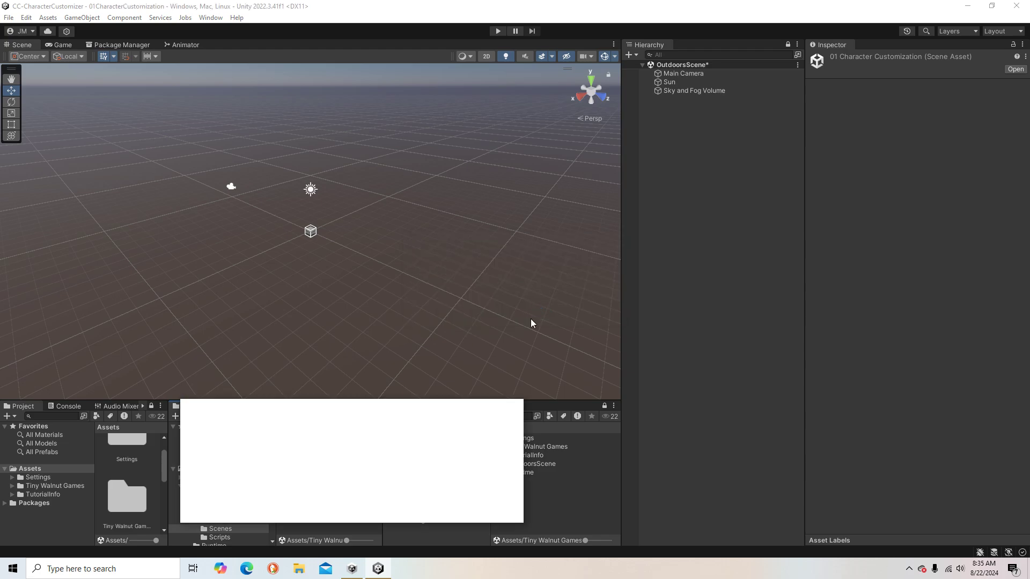
- Examine the CustomizationMenu object's components, down to the Character Customizer and Scene Loader scripts
{"action": "right_click_drag", "start_coordinate": [434, 243], "coordinate": [86, 198]}
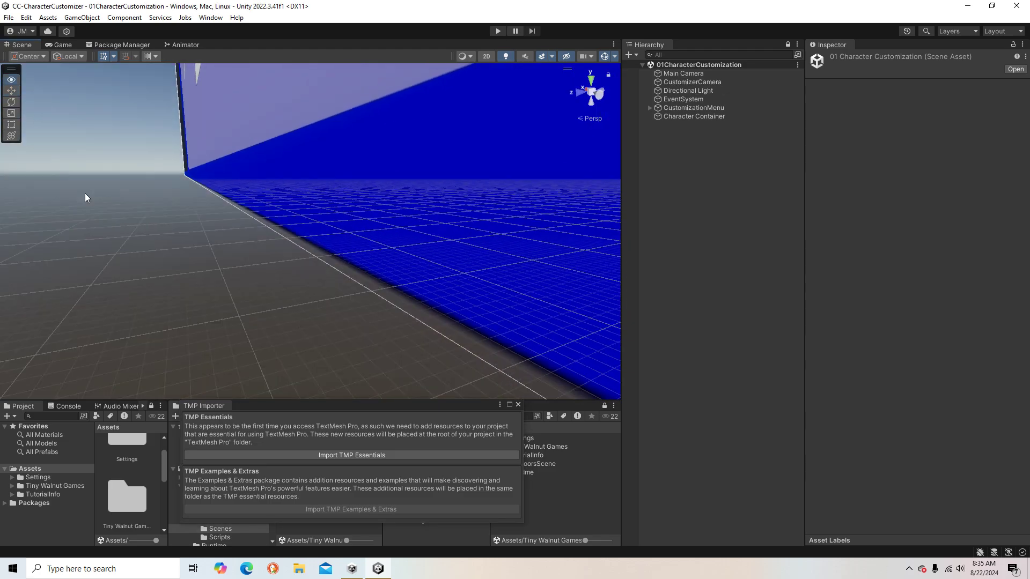
{"action": "right_click_drag", "start_coordinate": [168, 217], "coordinate": [231, 194]}
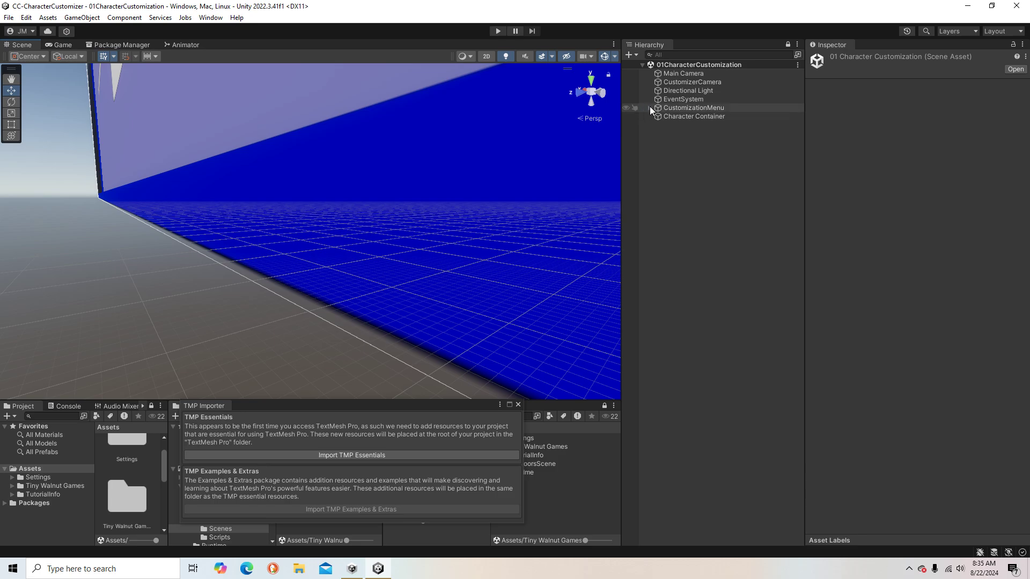
{"action": "left_click", "coordinate": [677, 108]}
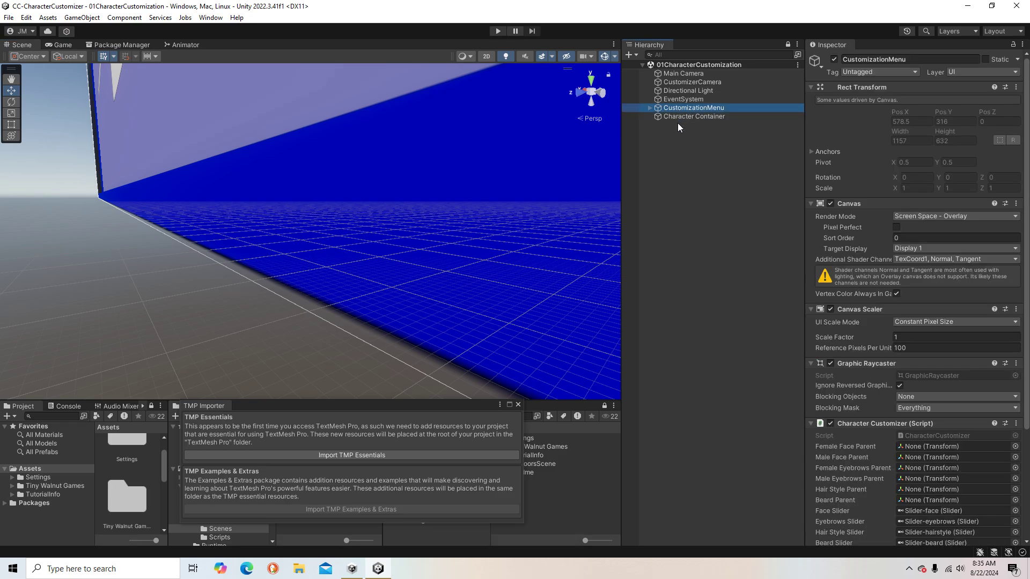
{"action": "scroll", "coordinate": [845, 226], "scroll_direction": "down", "scroll_amount": 5}
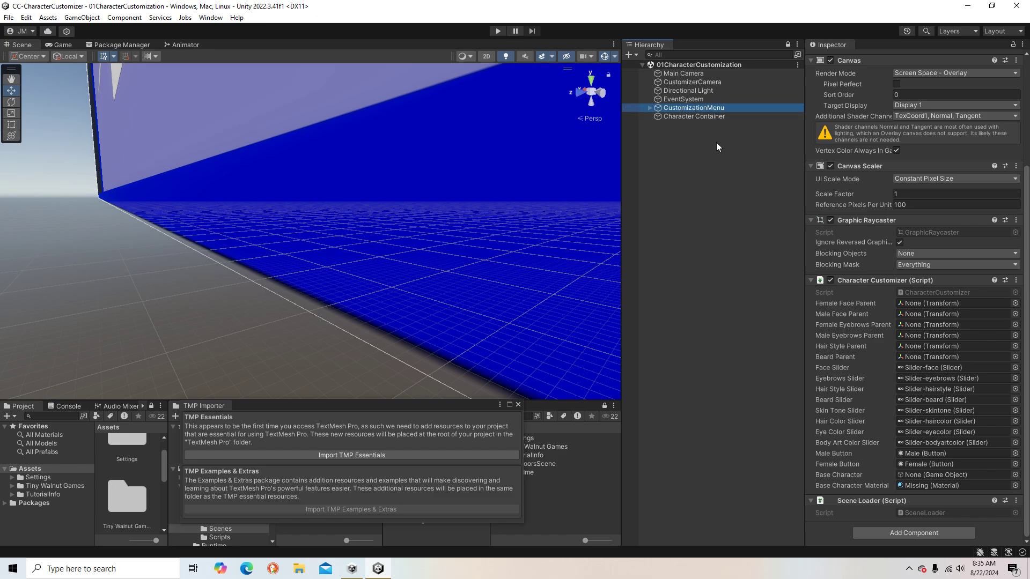
- Compare the CharacterViewer's Raw Image texture with the CustomizerCamera's rendering and output settings, including its target texture
{"action": "left_click", "coordinate": [677, 82]}
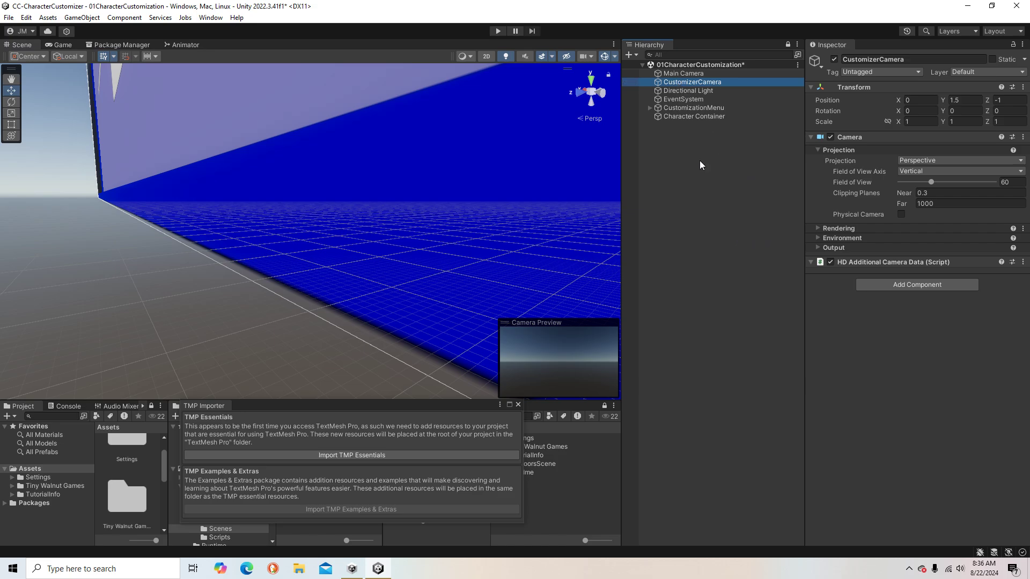
{"action": "left_click", "coordinate": [650, 108]}
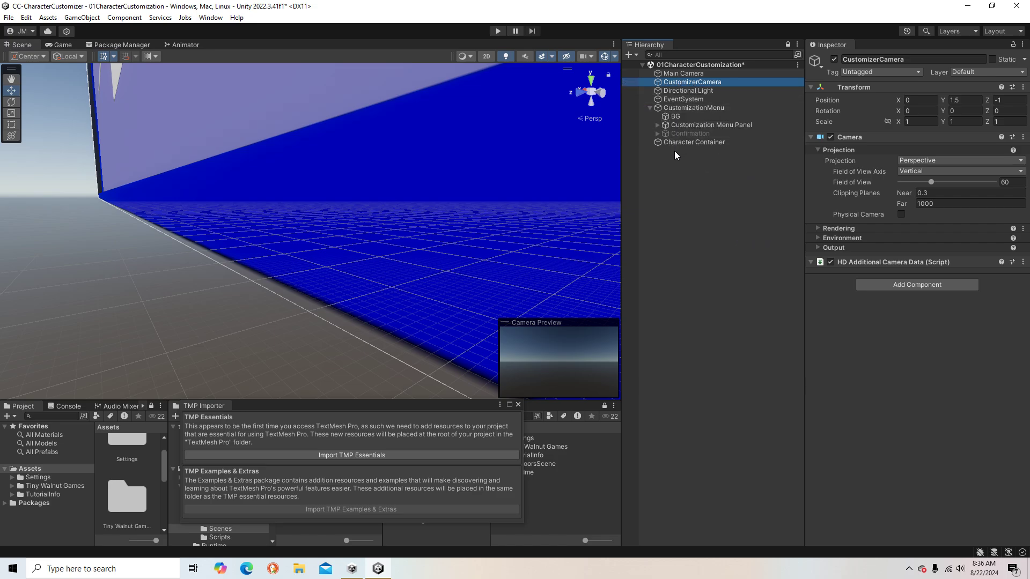
{"action": "left_click", "coordinate": [657, 124]}
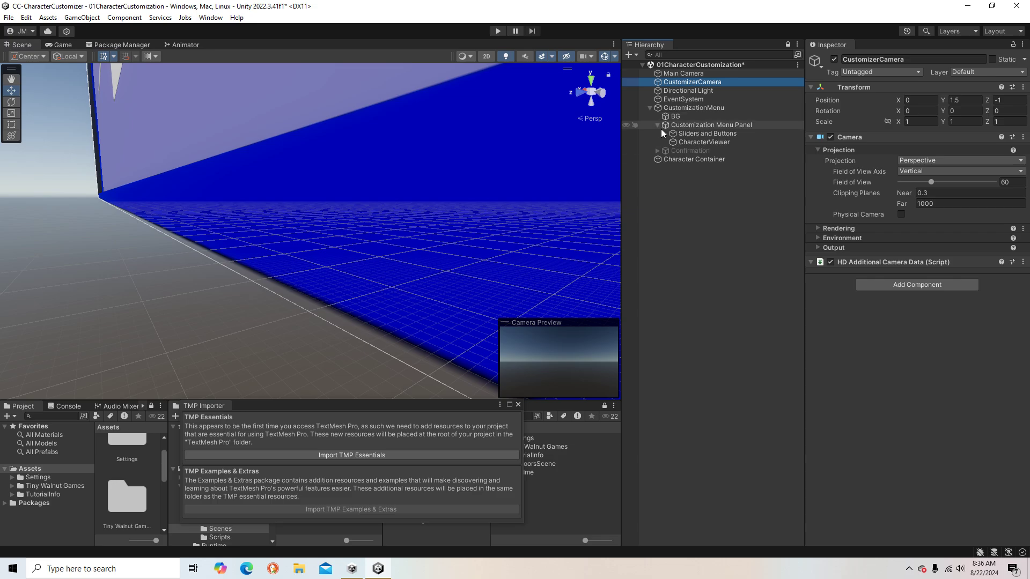
{"action": "left_click", "coordinate": [700, 143]}
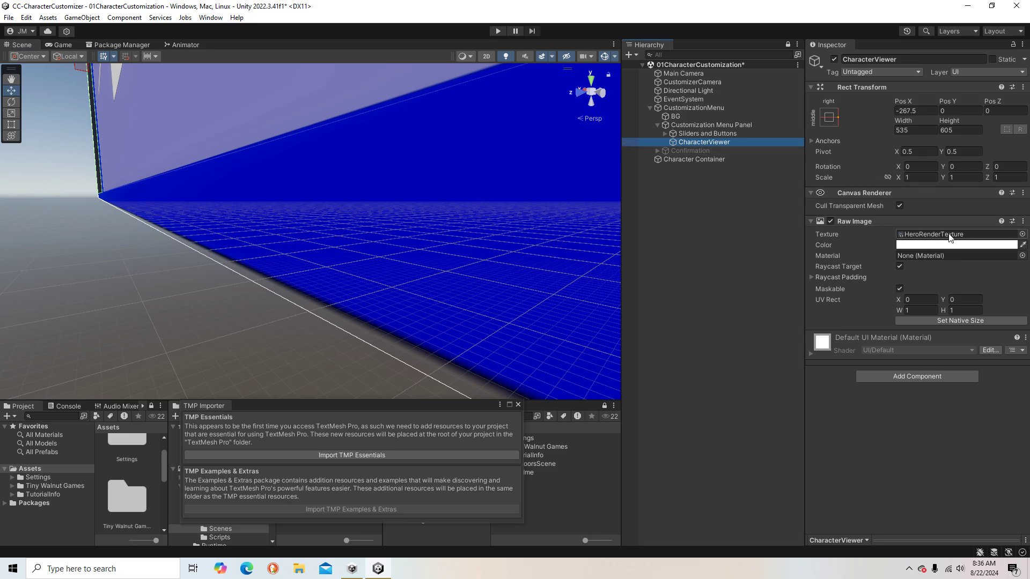
{"action": "left_click", "coordinate": [693, 82]}
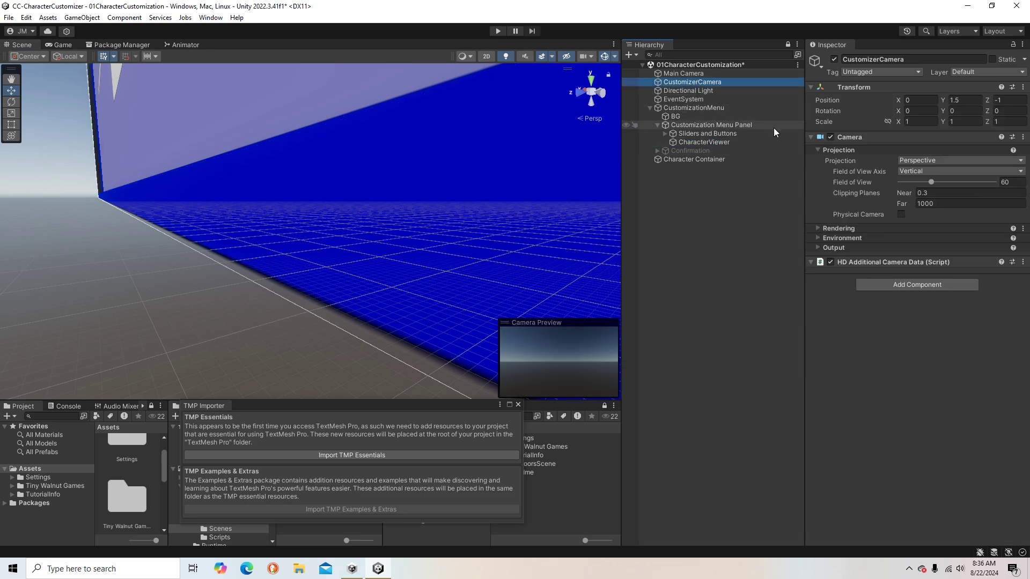
{"action": "left_click", "coordinate": [817, 228]}
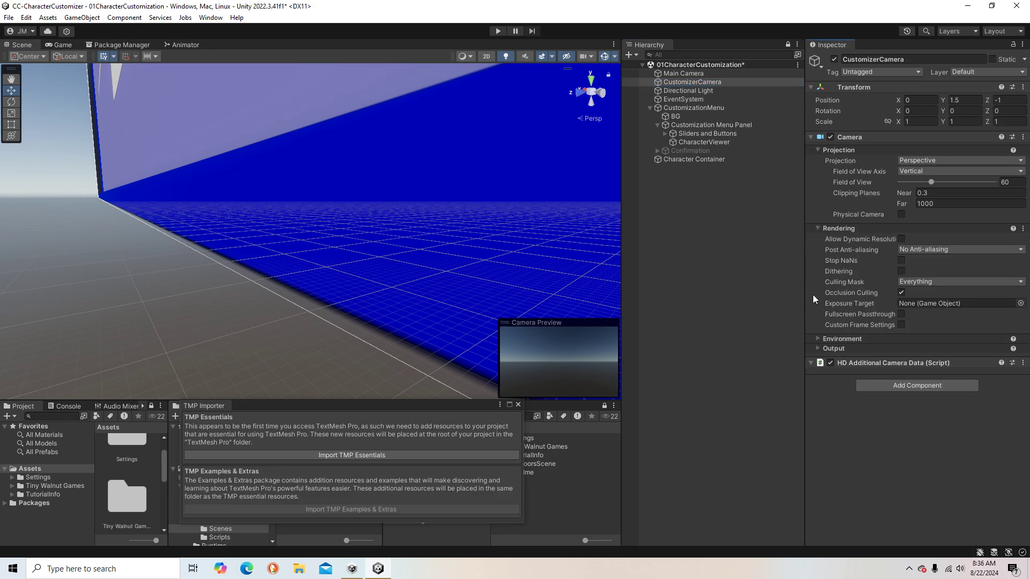
{"action": "left_click", "coordinate": [818, 348]}
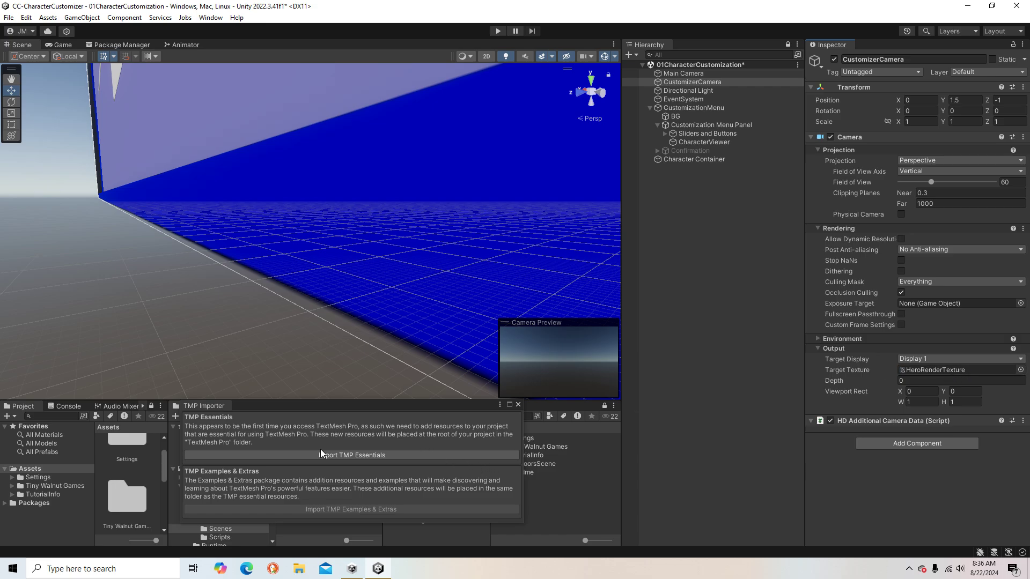
- Import the TextMesh Pro Essentials and close the TMP Importer
{"action": "left_click_drag", "start_coordinate": [357, 407], "coordinate": [389, 191]}
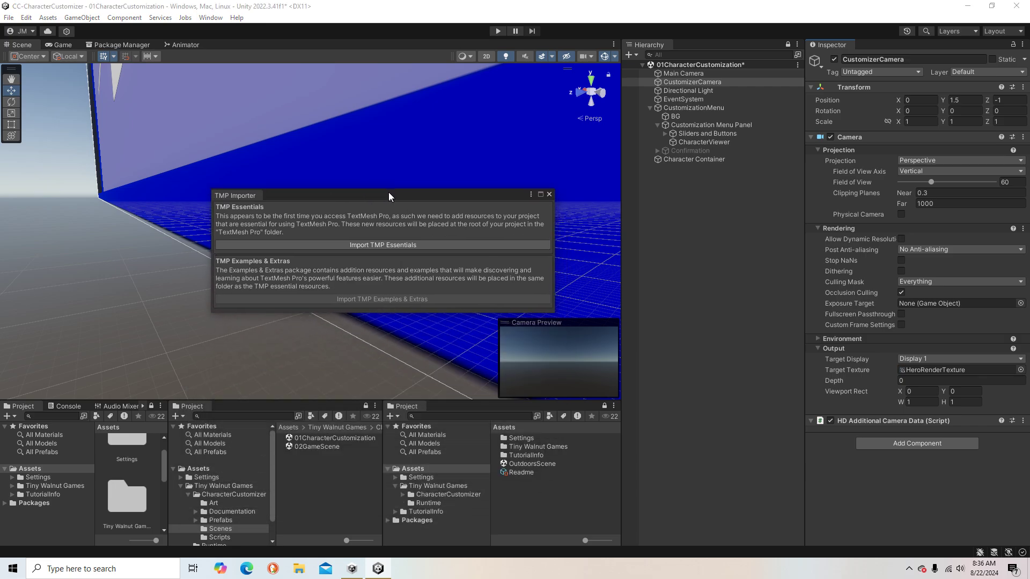
{"action": "left_click", "coordinate": [387, 237]}
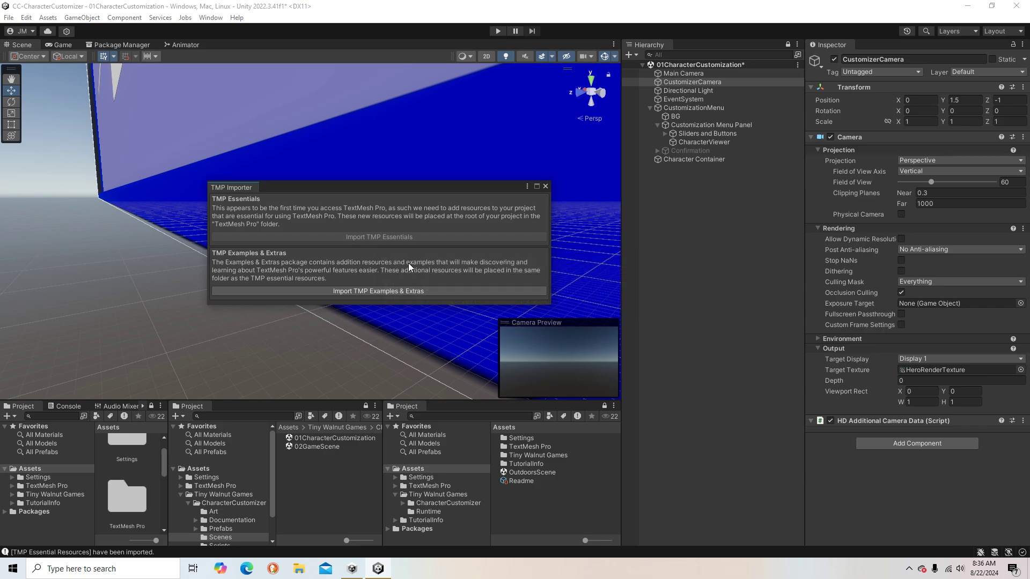
{"action": "left_click", "coordinate": [545, 187]}
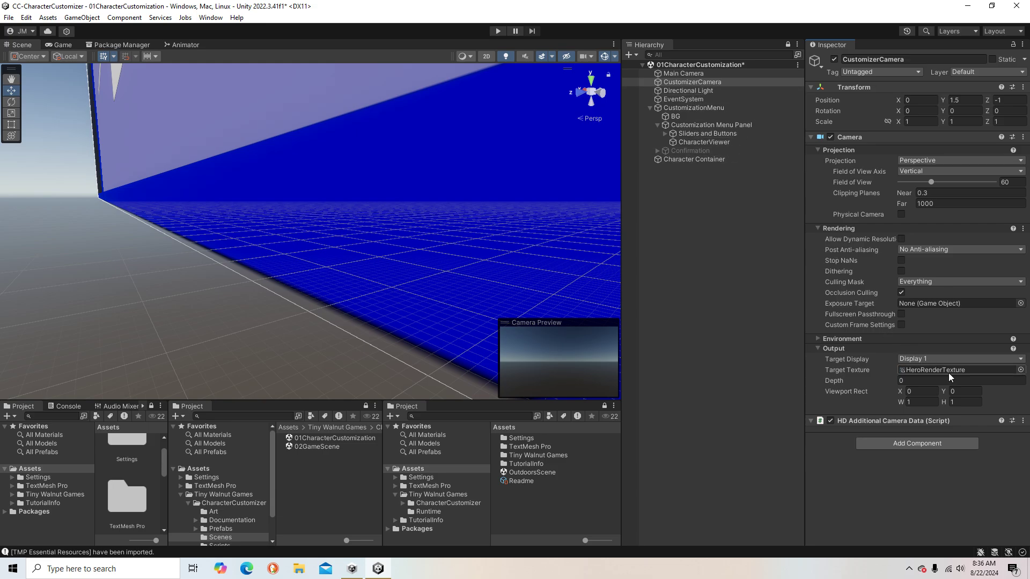
- Inspect the Character Container and CharacterViewer objects and expand the children of Sliders and Buttons
{"action": "left_click", "coordinate": [697, 159]}
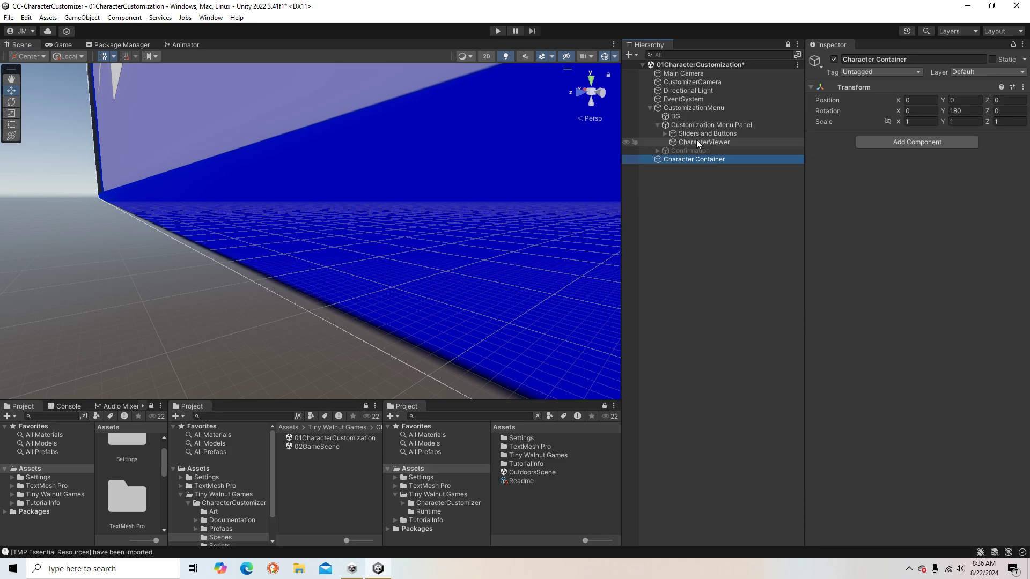
{"action": "left_click", "coordinate": [696, 143]}
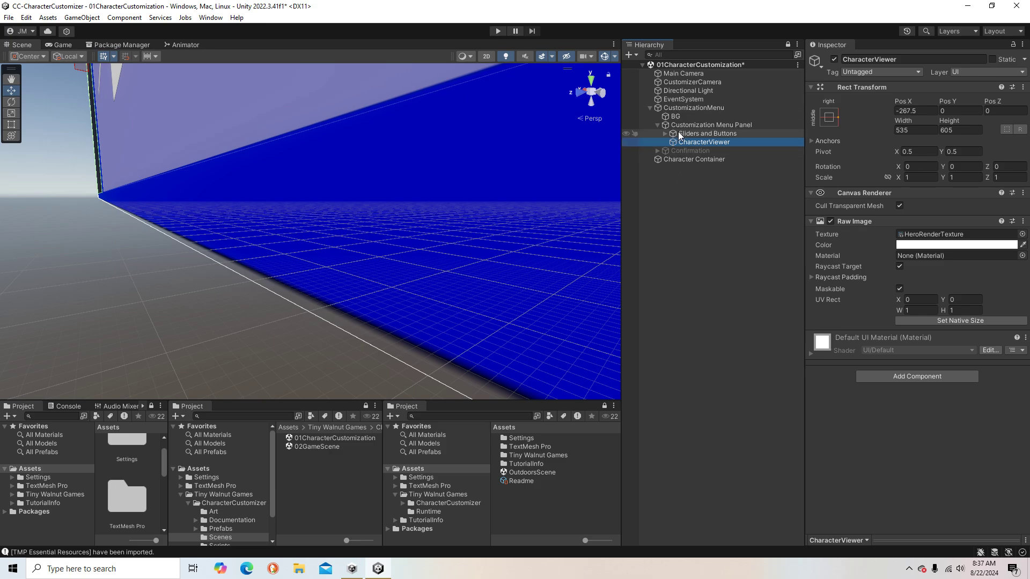
{"action": "left_click", "coordinate": [664, 133]}
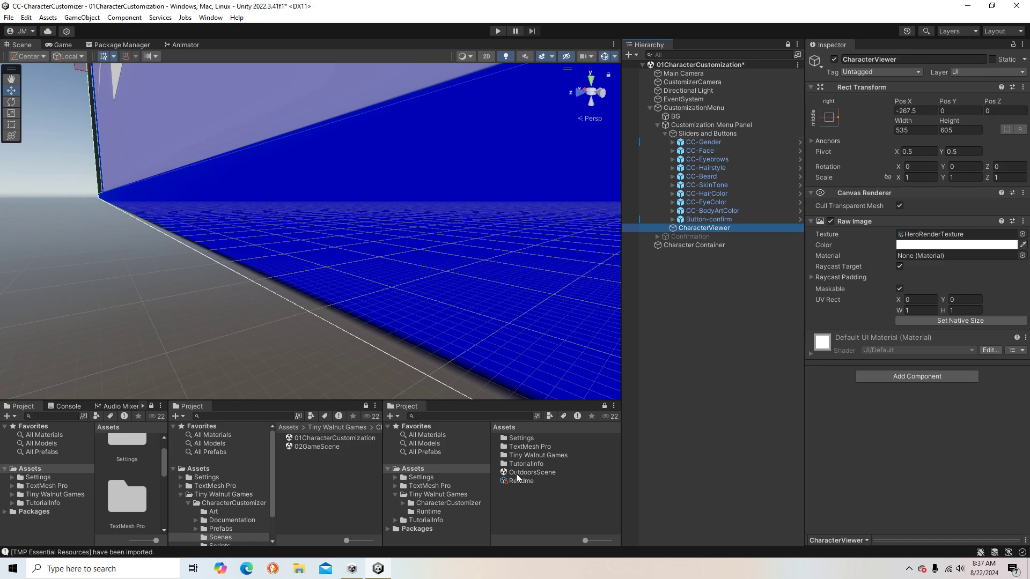
- Review the UI prefabs and the Art folder assets inside Tiny Walnut Games' CharacterCustomizer folder
{"action": "double_click", "coordinate": [525, 455]}
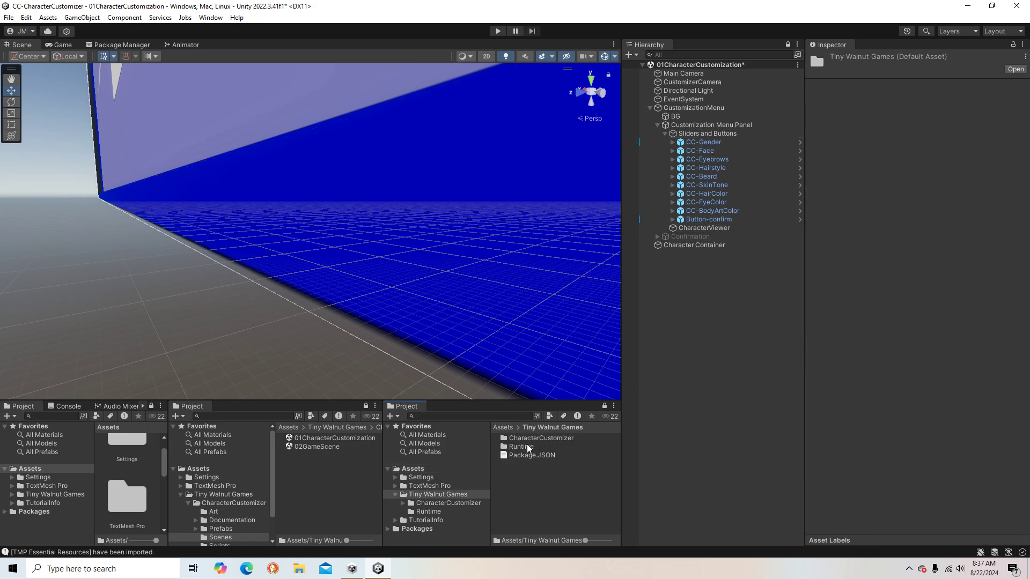
{"action": "double_click", "coordinate": [530, 438]}
{"action": "double_click", "coordinate": [526, 454]}
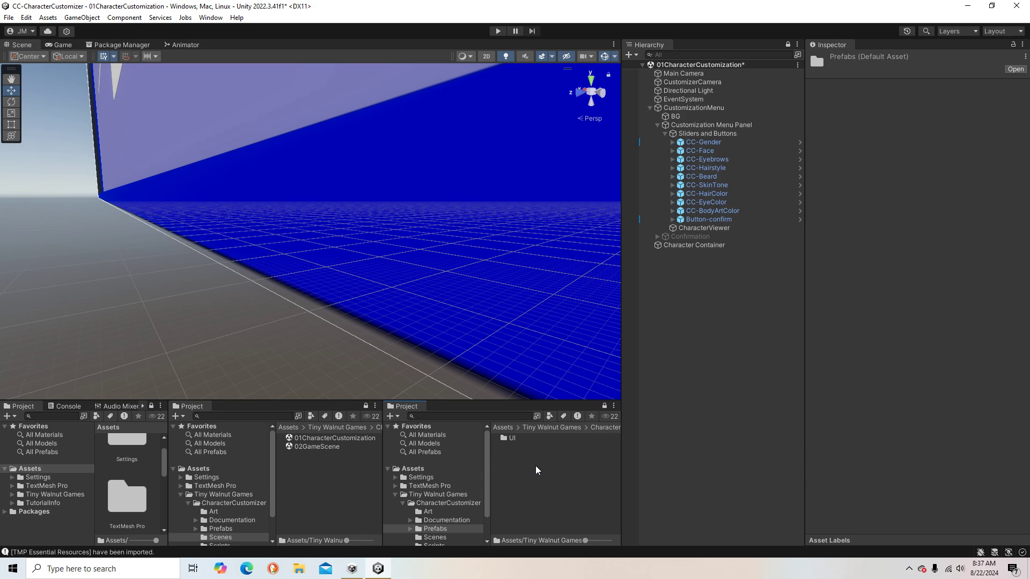
{"action": "double_click", "coordinate": [513, 438]}
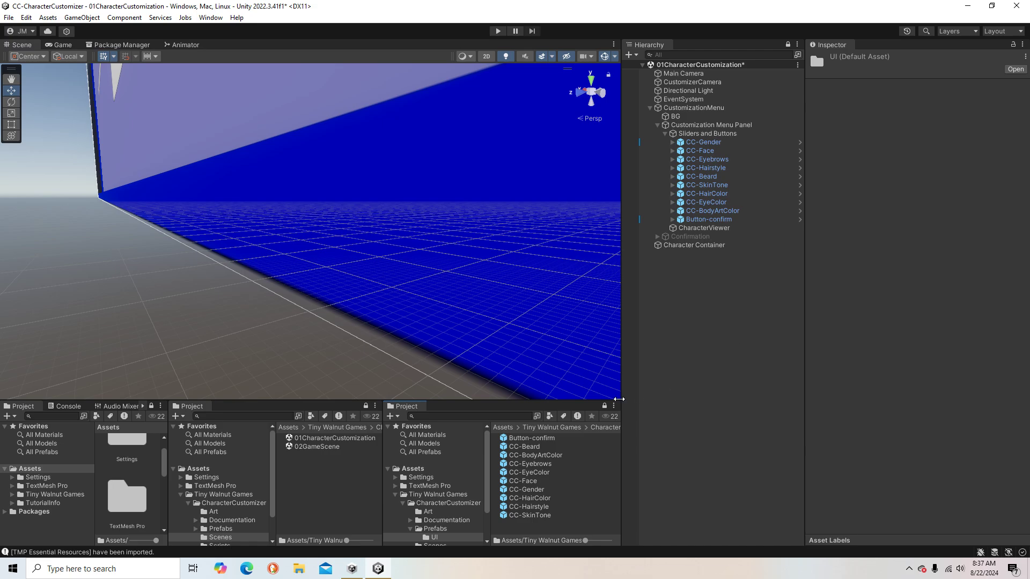
{"action": "left_click", "coordinate": [429, 511]}
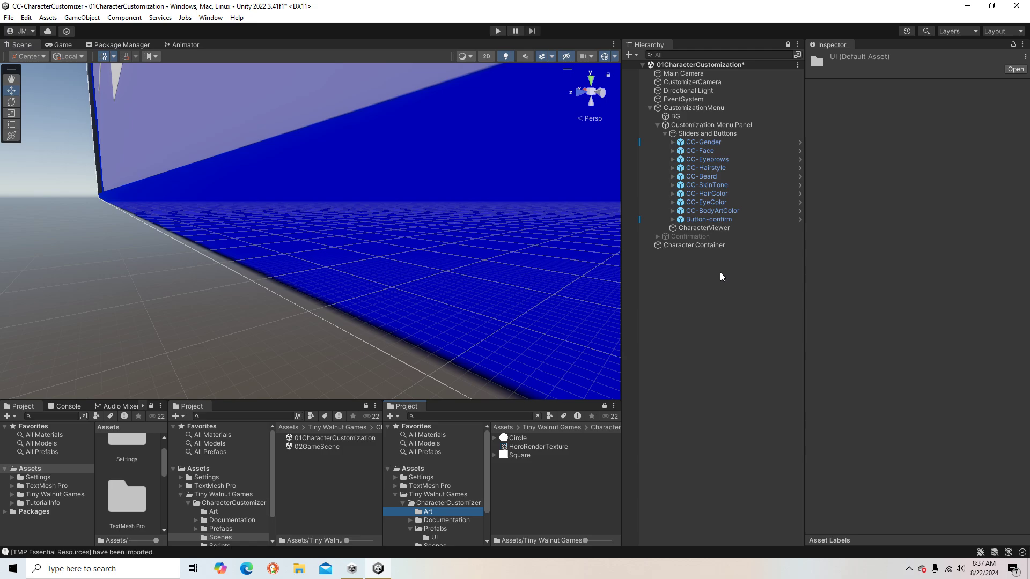
- Frame the Sliders and Buttons panel in the 2D scene view, and run the scene in Play mode
{"action": "left_click", "coordinate": [486, 57]}
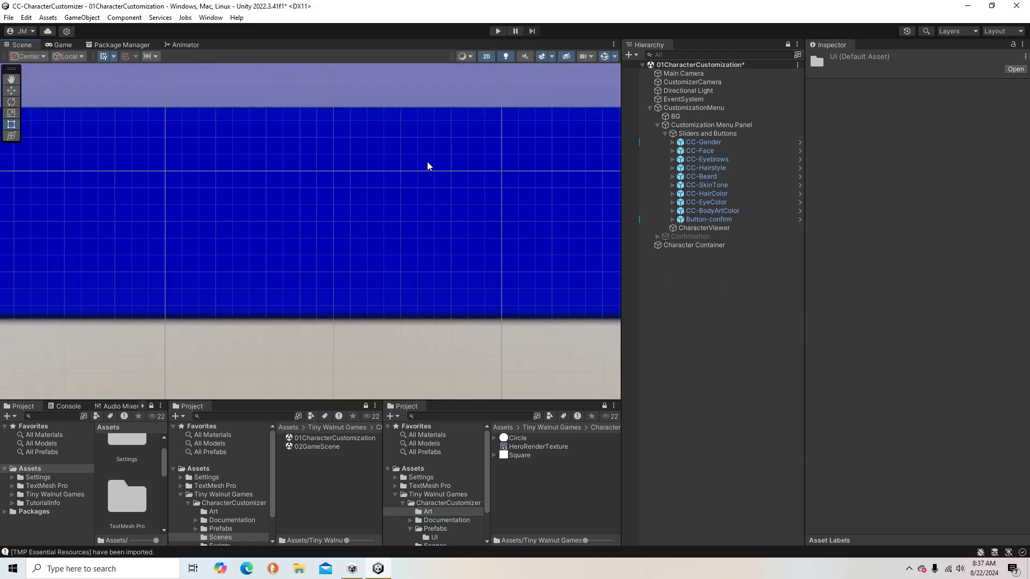
{"action": "left_click", "coordinate": [686, 134]}
{"action": "key", "text": "f"}
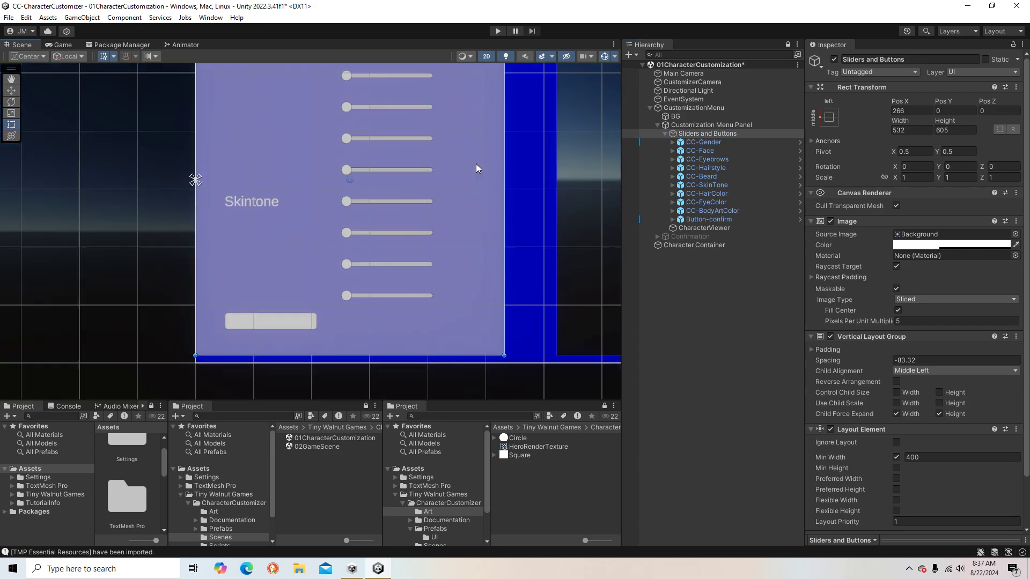
{"action": "scroll", "coordinate": [478, 179], "scroll_direction": "down", "scroll_amount": 2}
{"action": "middle_click_drag", "start_coordinate": [476, 184], "coordinate": [372, 214]}
{"action": "scroll", "coordinate": [394, 216], "scroll_direction": "down", "scroll_amount": 1}
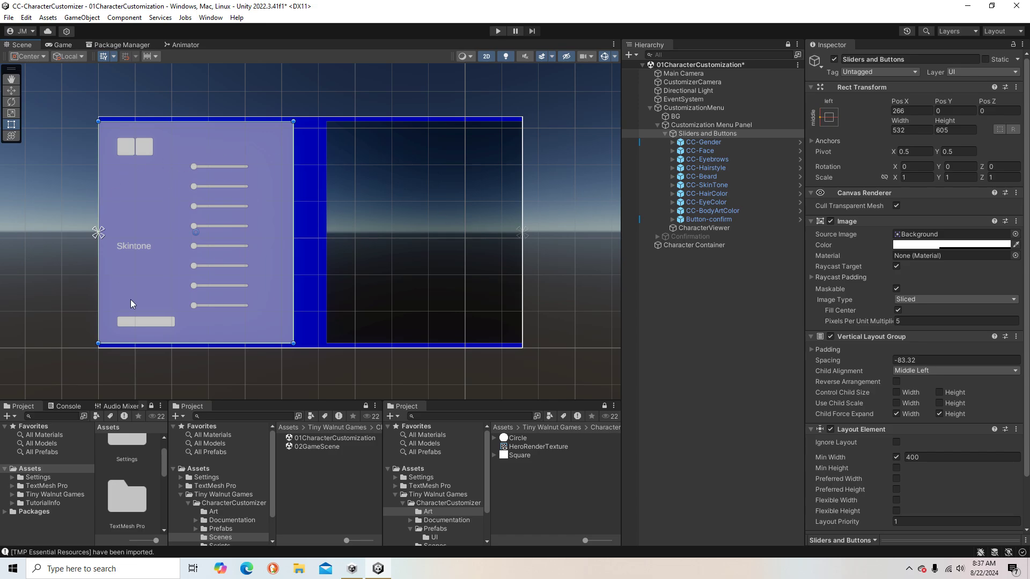
{"action": "left_click", "coordinate": [498, 31]}
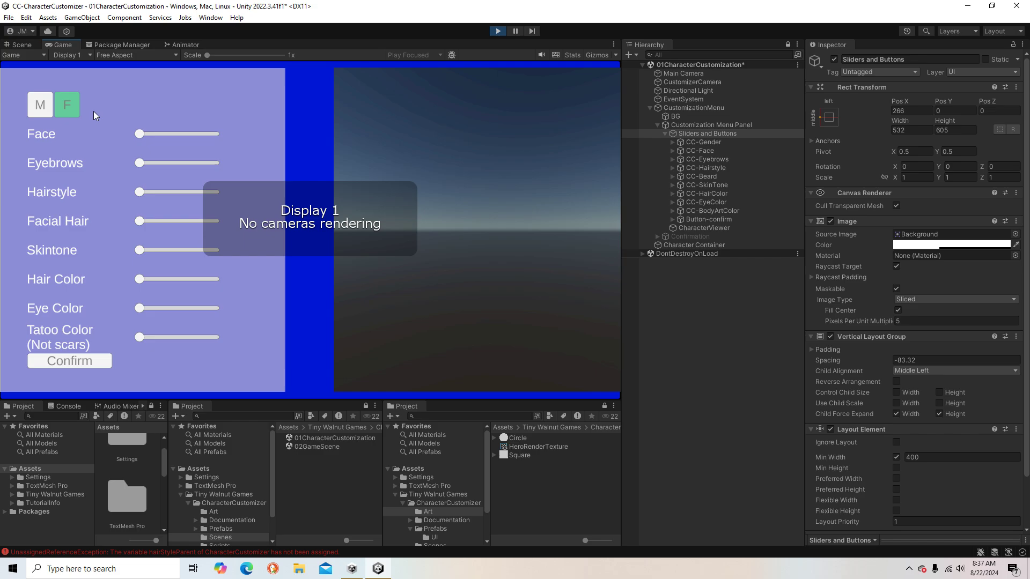
- Exit Play mode, search My Assets for "synty hero", and import all of the POLYGON Modular Fantasy Hero Characters package
{"action": "left_click", "coordinate": [498, 31]}
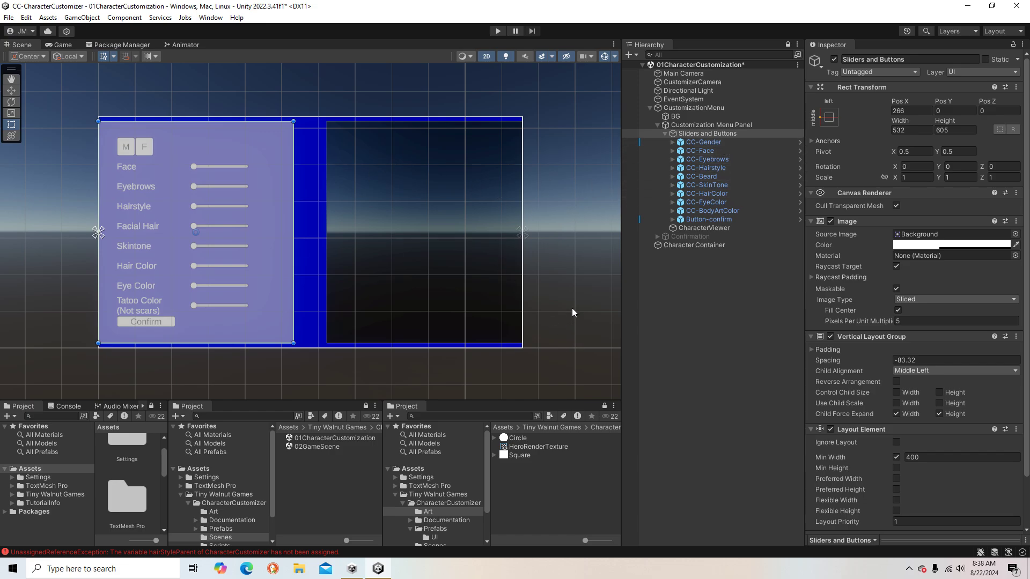
{"action": "left_click", "coordinate": [122, 45]}
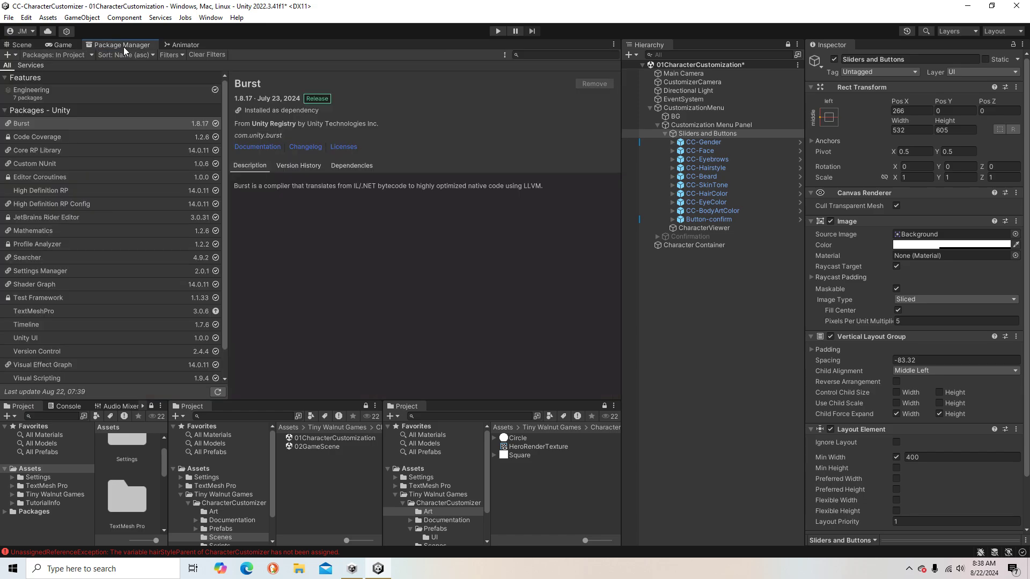
{"action": "left_click", "coordinate": [52, 55]}
{"action": "left_click", "coordinate": [44, 95]}
{"action": "left_click", "coordinate": [539, 56]}
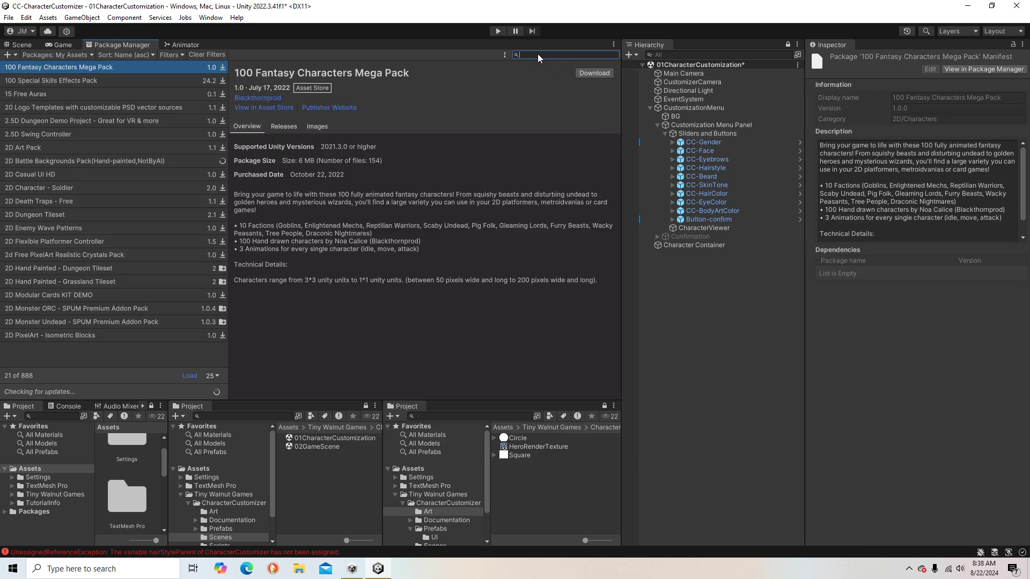
{"action": "type", "text": "synty hero"}
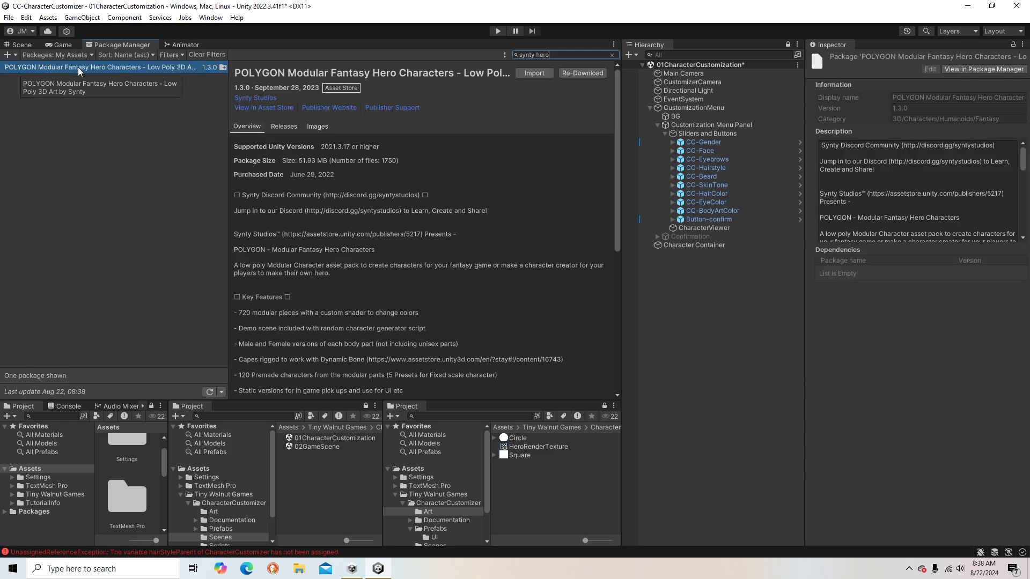
{"action": "left_click", "coordinate": [535, 73]}
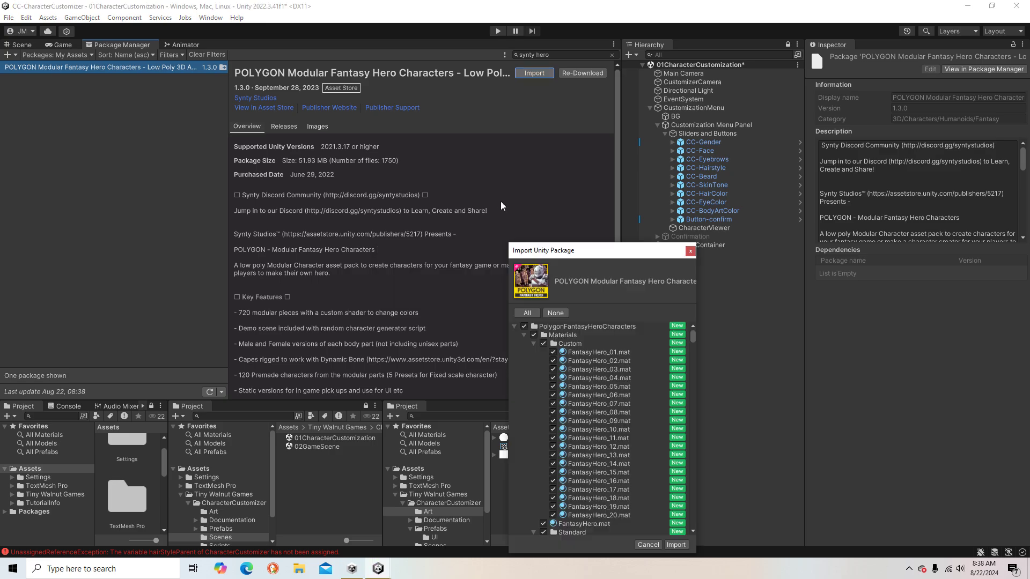
{"action": "left_click", "coordinate": [676, 545]}
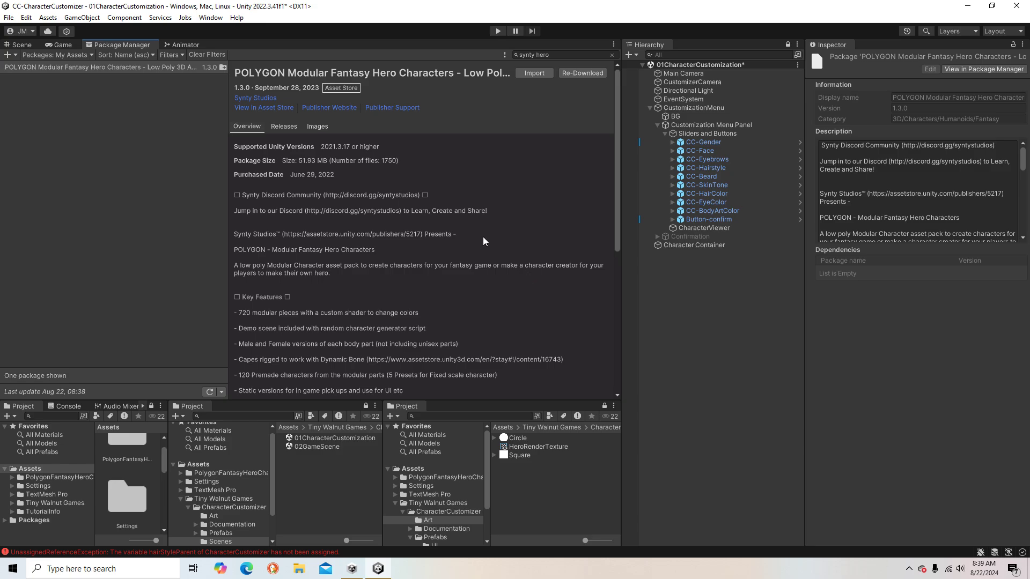
- Import the full contents of the URP_Extract_Me package from the PolygonFantasyHeroCharacters folder
{"action": "left_click", "coordinate": [22, 45]}
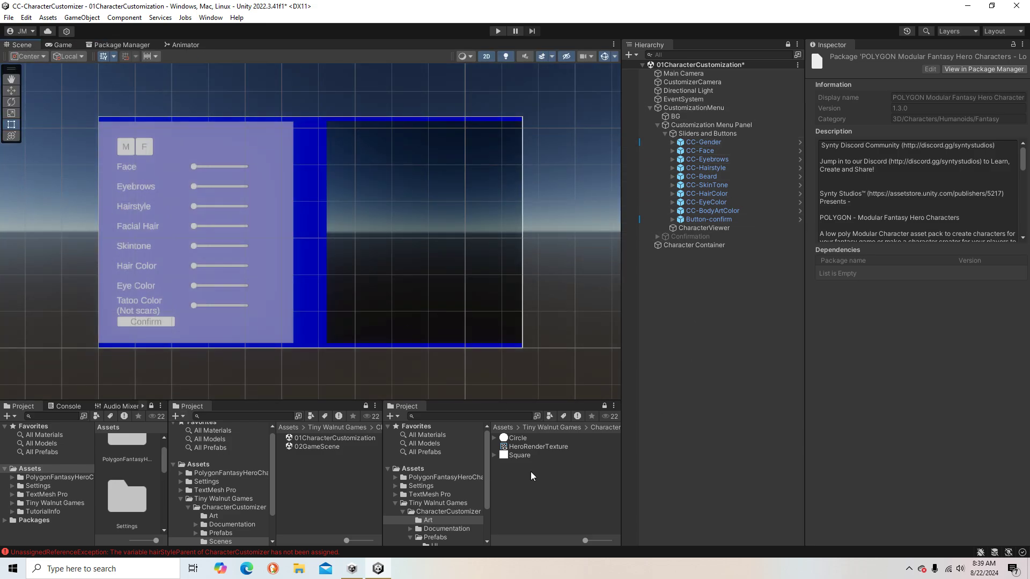
{"action": "left_click", "coordinate": [429, 478]}
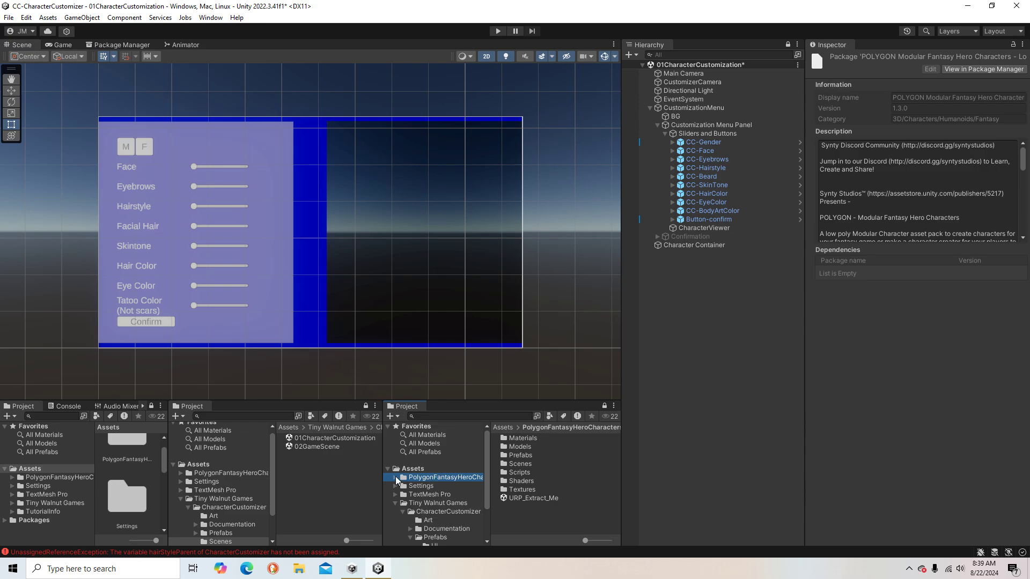
{"action": "double_click", "coordinate": [527, 501]}
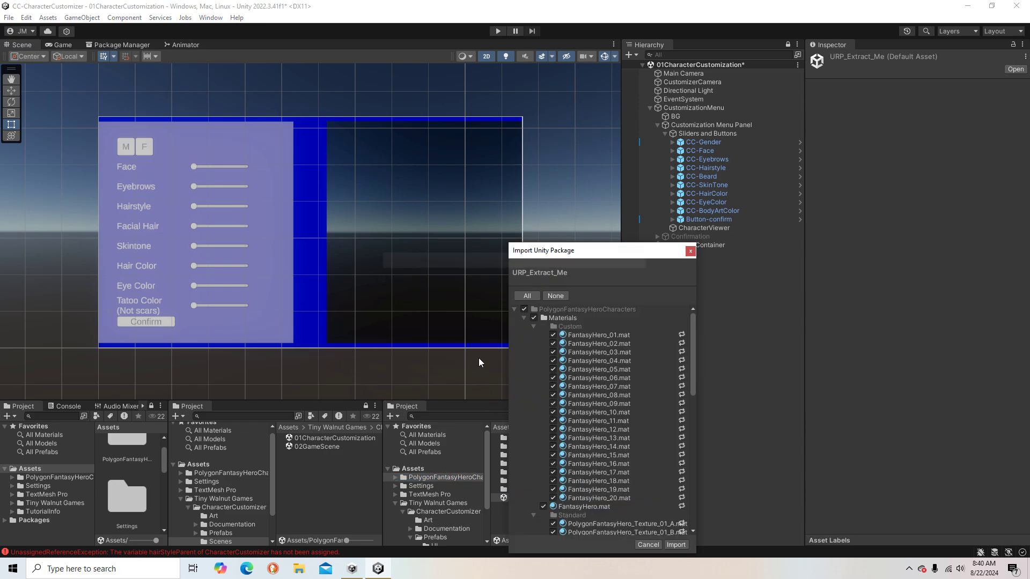
{"action": "left_click", "coordinate": [677, 545]}
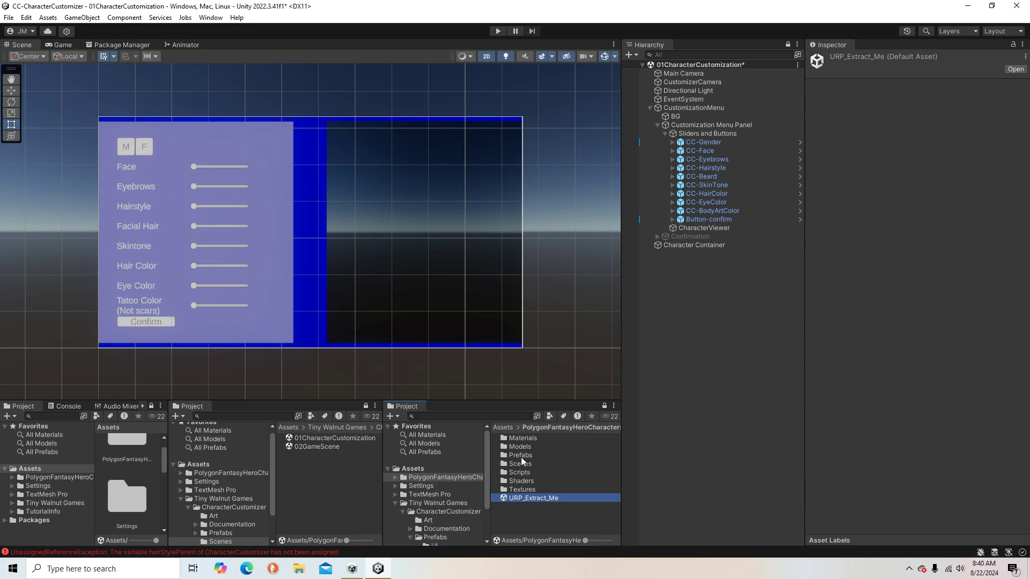
- Inspect the FantasyHero material in the PolygonFantasyHeroCharacters Materials folder, enlarging and rotating its preview sphere
{"action": "double_click", "coordinate": [522, 438]}
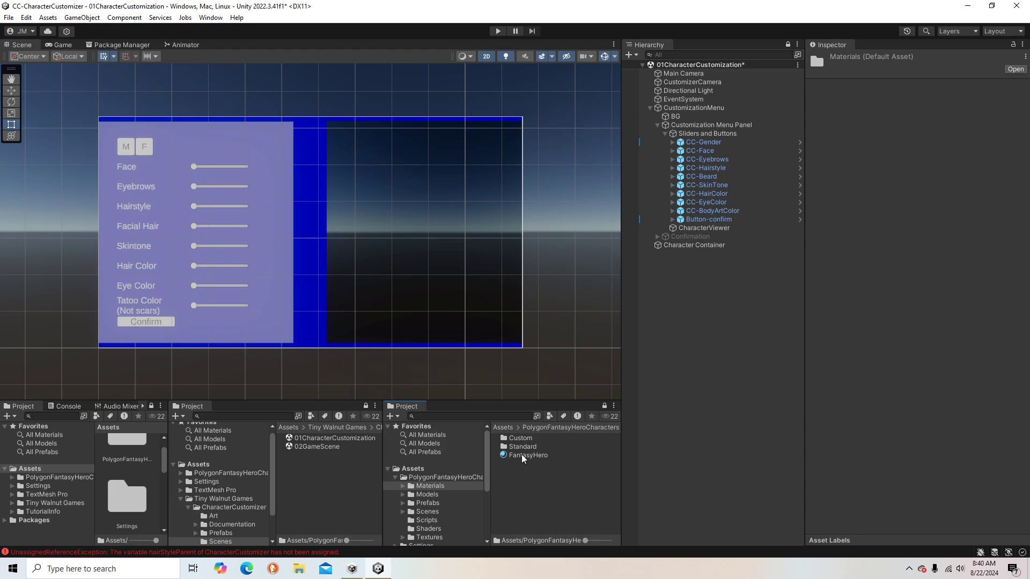
{"action": "left_click", "coordinate": [523, 456]}
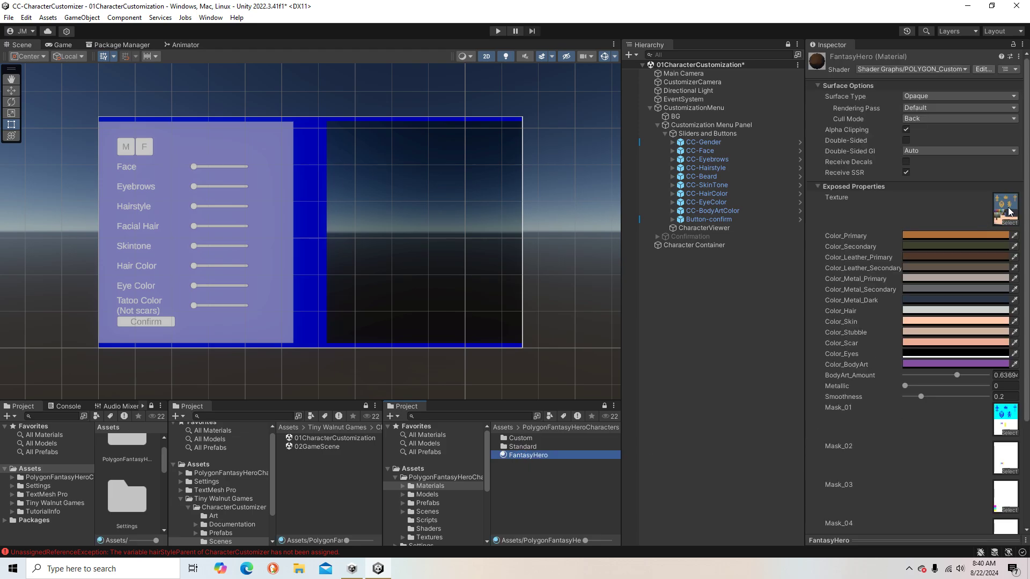
{"action": "left_click", "coordinate": [818, 64]}
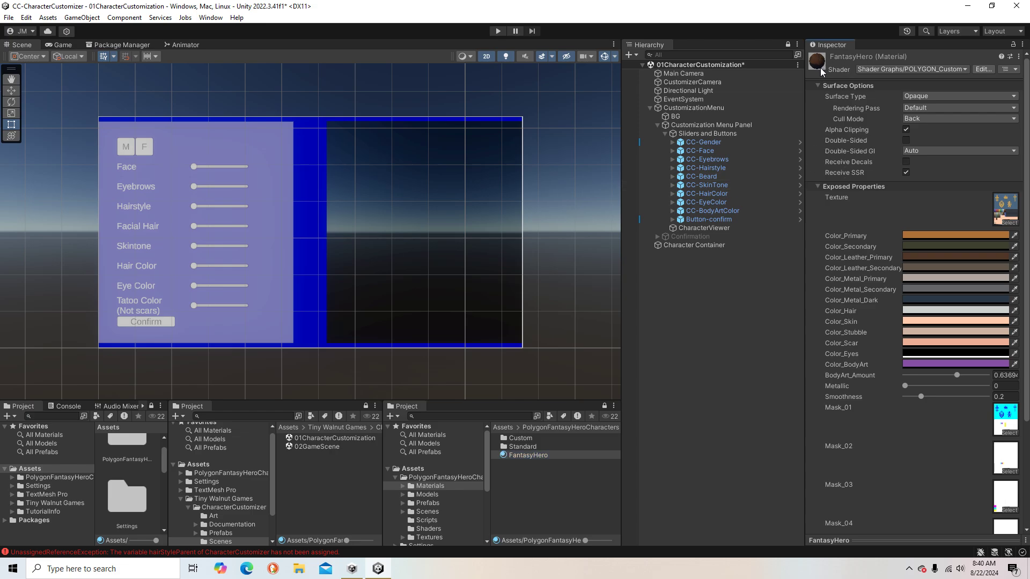
{"action": "left_click", "coordinate": [885, 538]}
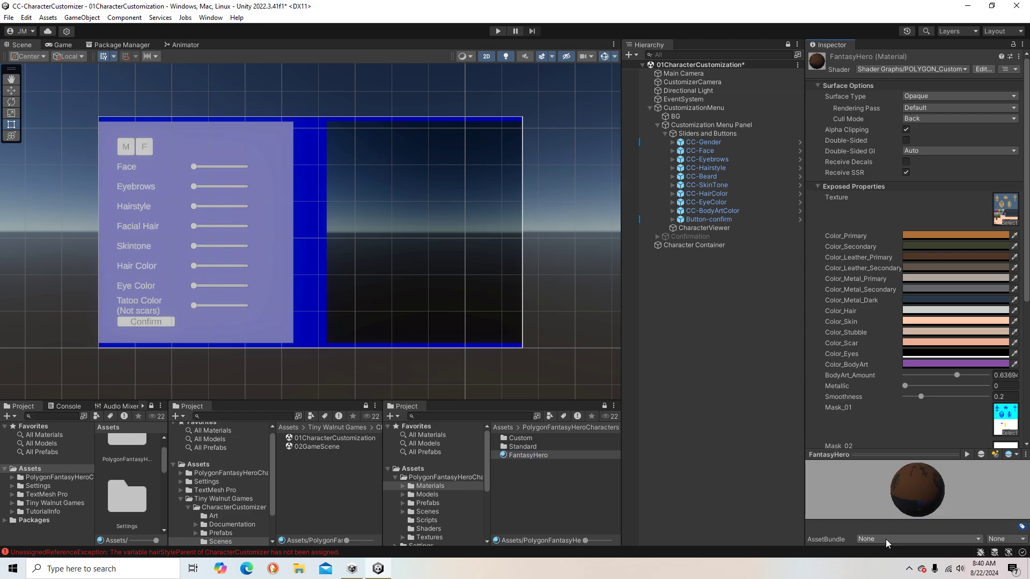
{"action": "left_click_drag", "start_coordinate": [915, 454], "coordinate": [915, 384]}
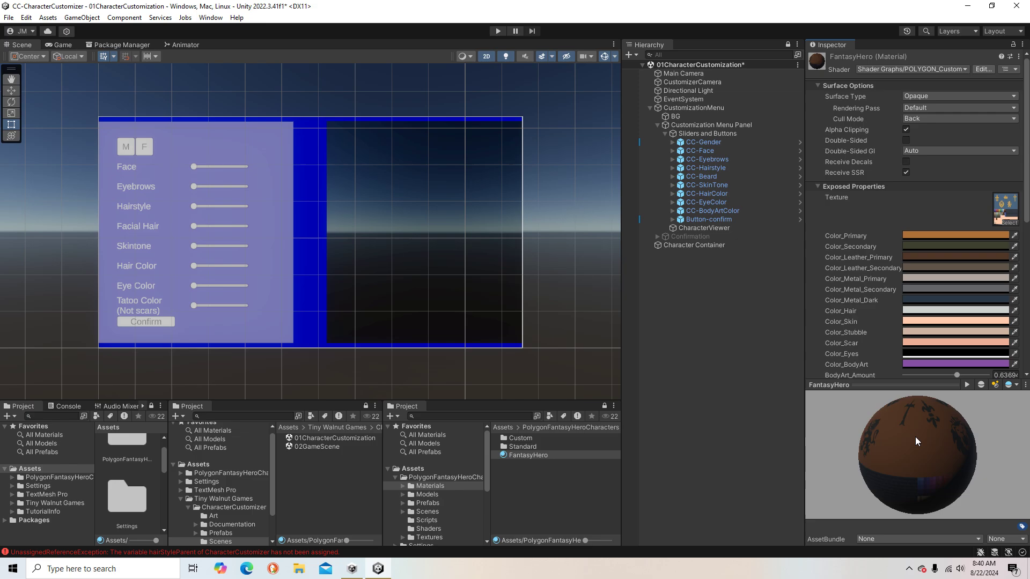
{"action": "left_click_drag", "start_coordinate": [921, 456], "coordinate": [929, 448]}
{"action": "left_click_drag", "start_coordinate": [912, 389], "coordinate": [914, 441]}
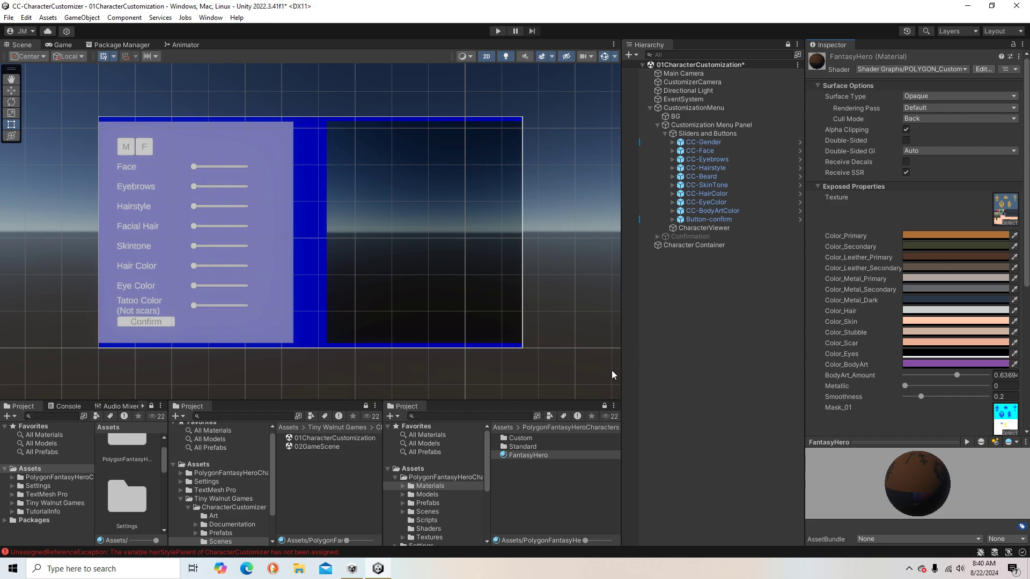
- Read the full hairStyleParent error in the Console, clear the log, and return to the project assets
{"action": "left_click", "coordinate": [70, 409]}
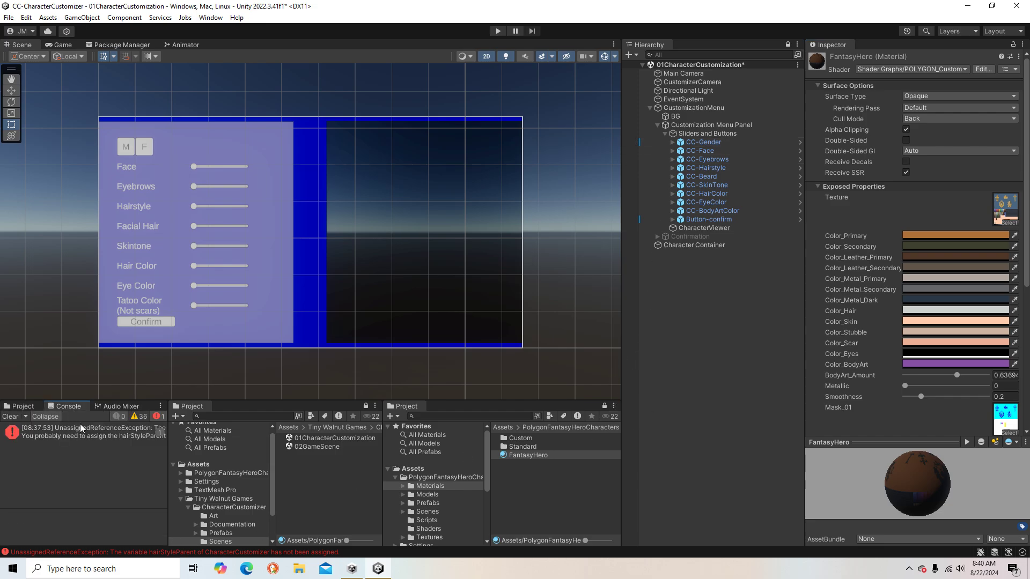
{"action": "left_click", "coordinate": [78, 430]}
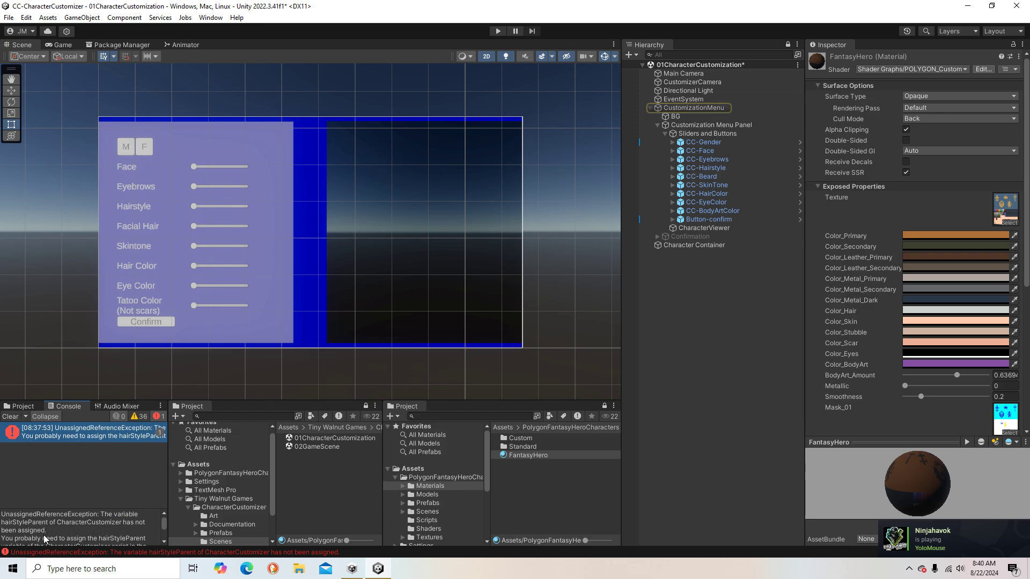
{"action": "scroll", "coordinate": [84, 527], "scroll_direction": "down", "scroll_amount": 2}
{"action": "scroll", "coordinate": [65, 527], "scroll_direction": "up", "scroll_amount": 2}
{"action": "left_click", "coordinate": [11, 417]}
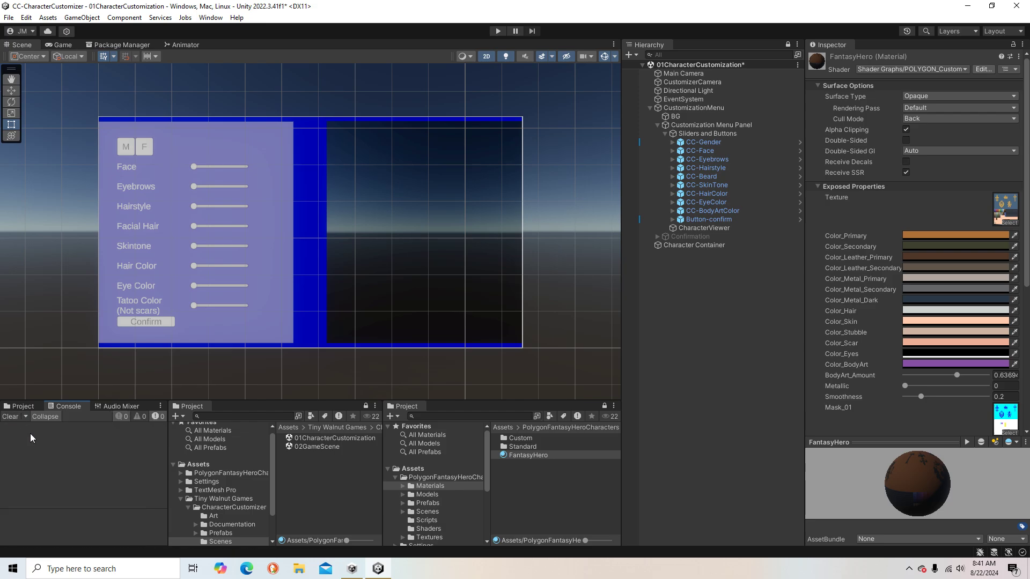
{"action": "left_click", "coordinate": [24, 406]}
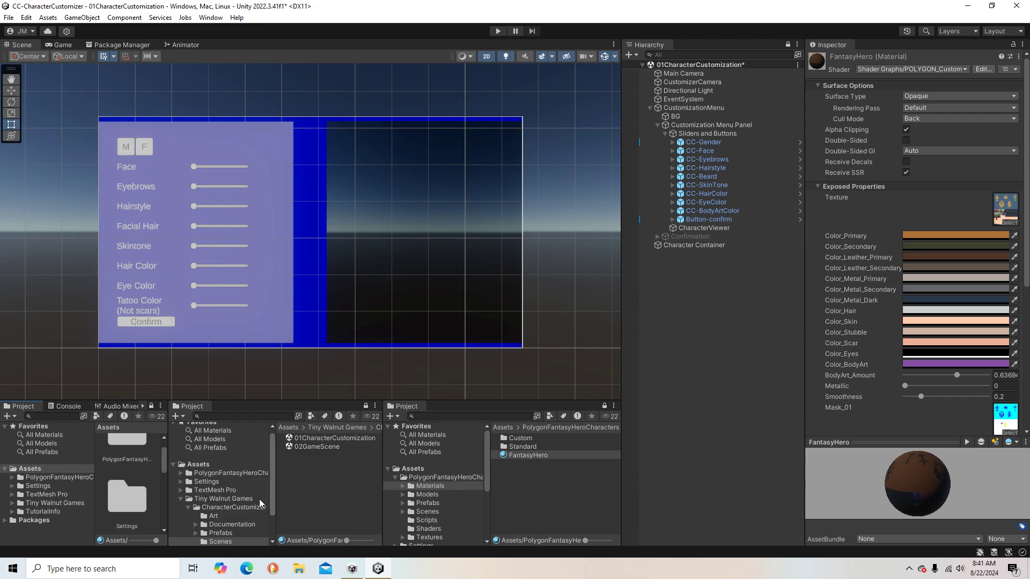
- Create a Tiny Walnut Games base character prefab in the CharacterCustomizer's Prefabs folder
{"action": "left_click", "coordinate": [221, 532]}
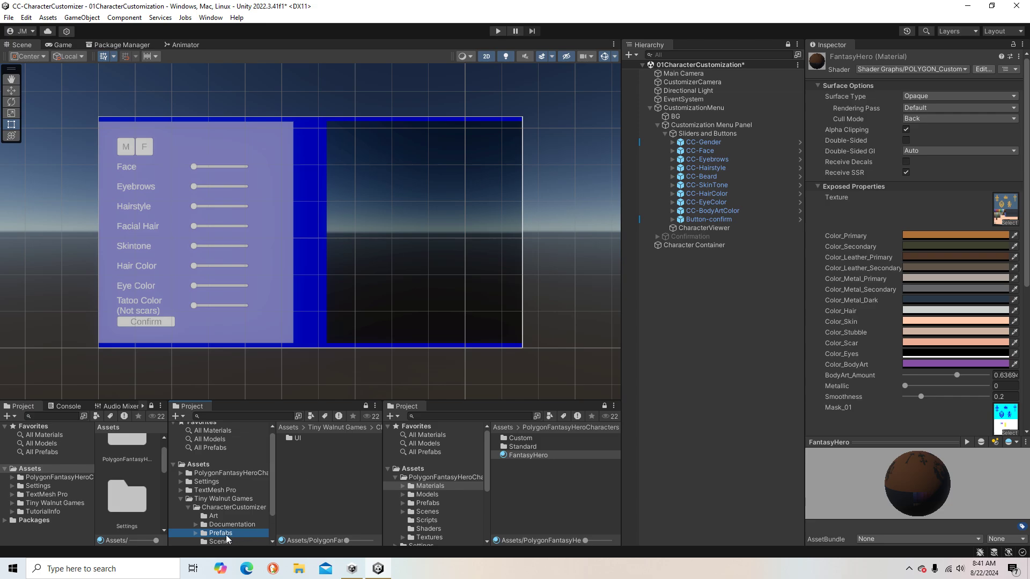
{"action": "right_click", "coordinate": [304, 457]}
{"action": "mouse_move", "coordinate": [355, 157]}
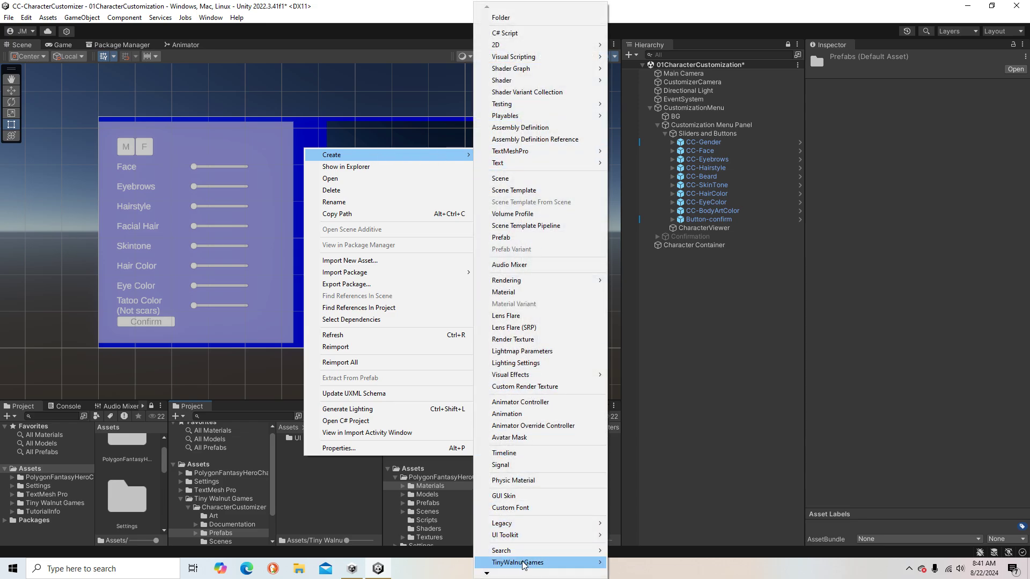
{"action": "mouse_move", "coordinate": [526, 563]}
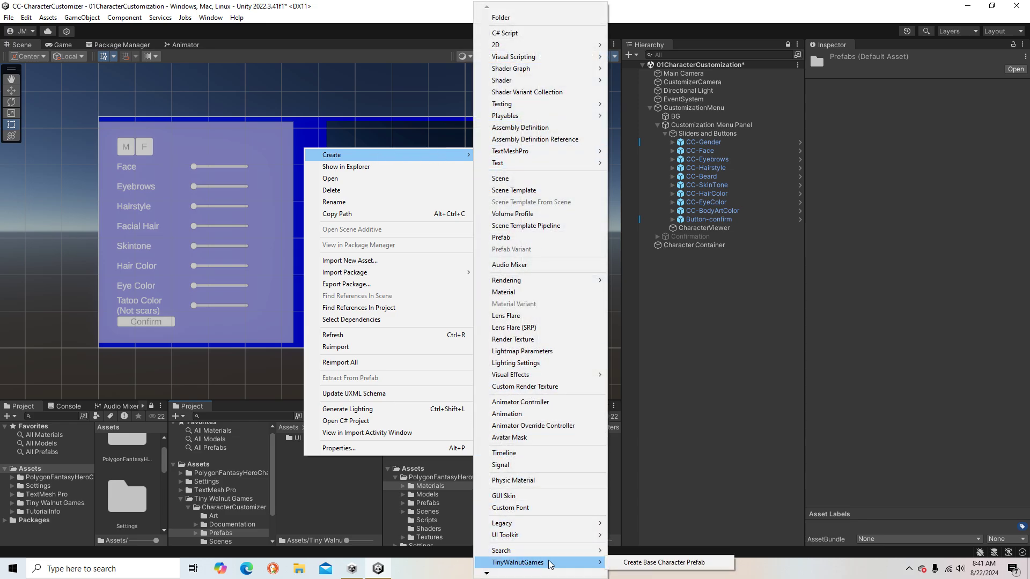
{"action": "left_click", "coordinate": [667, 562]}
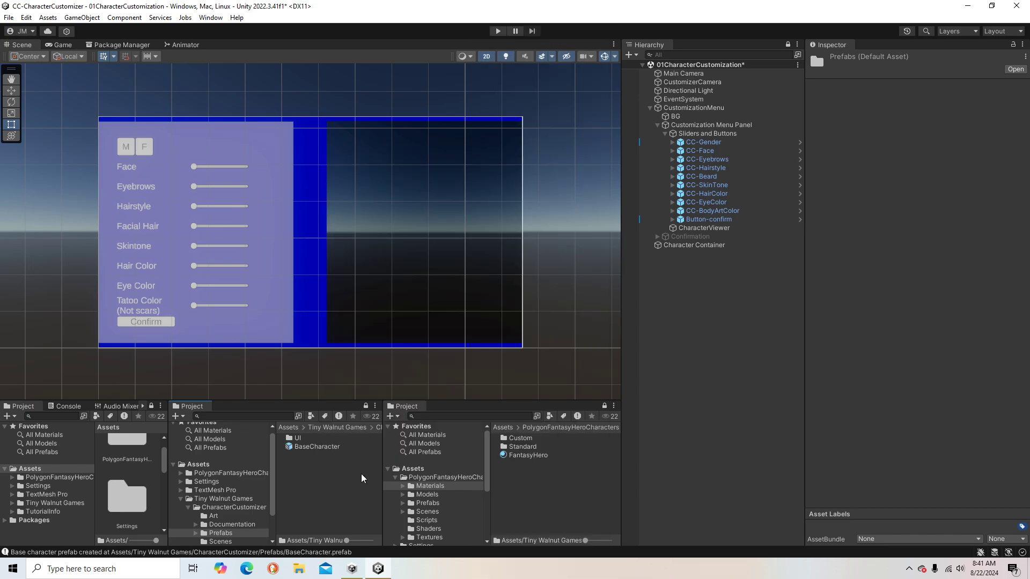
- Open the BaseCharacter prefab, look through its child objects, and locate the material used by its Character Randomizer script
{"action": "double_click", "coordinate": [313, 447]}
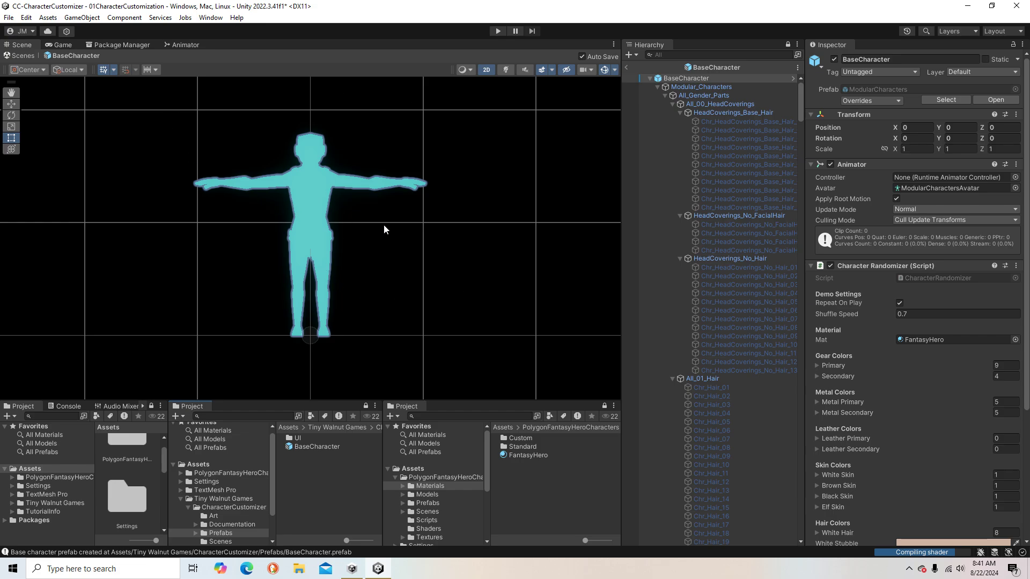
{"action": "left_click_drag", "start_coordinate": [281, 208], "coordinate": [373, 238]}
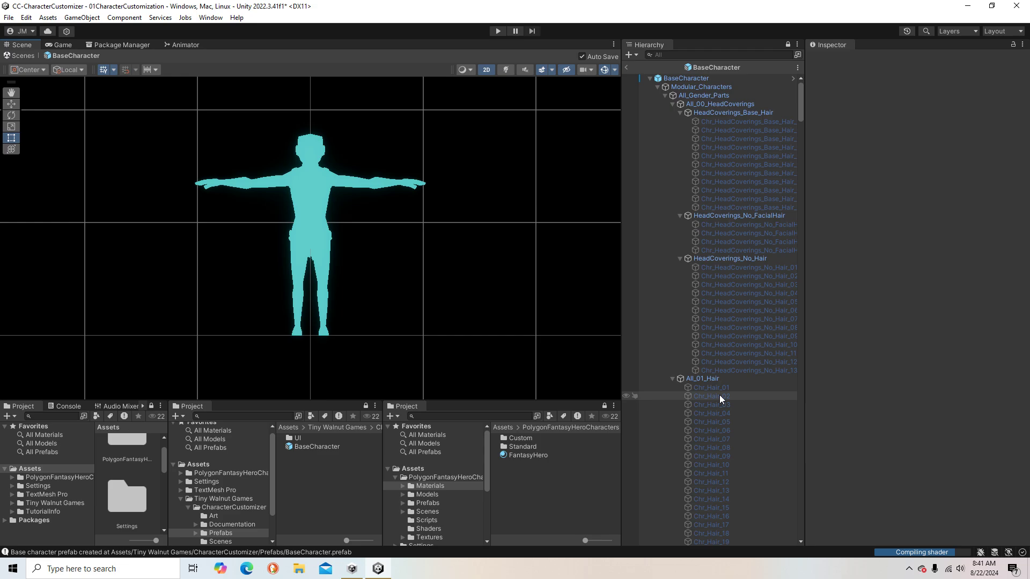
{"action": "scroll", "coordinate": [720, 396], "scroll_direction": "down", "scroll_amount": 10}
{"action": "scroll", "coordinate": [720, 396], "scroll_direction": "up", "scroll_amount": 10}
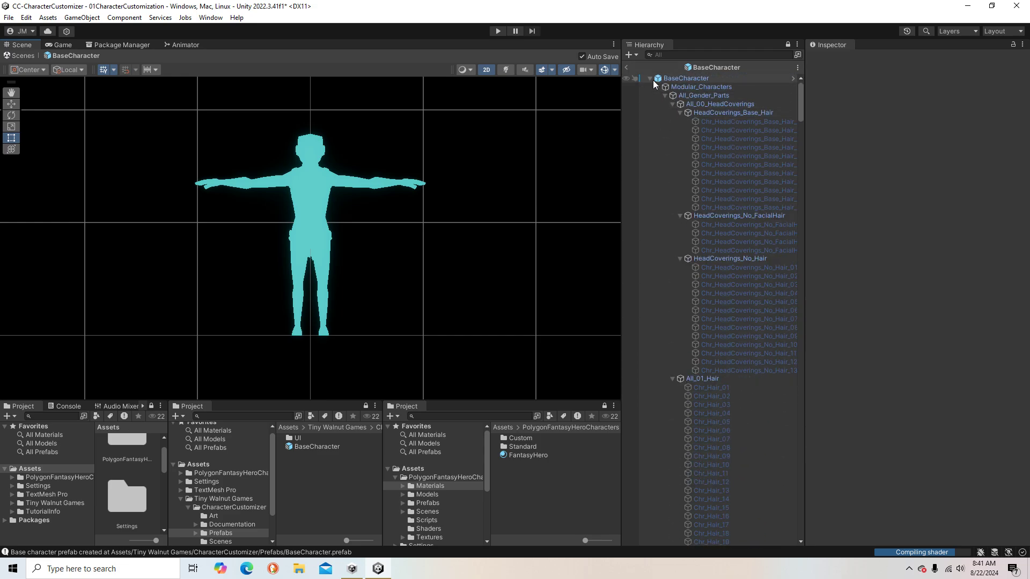
{"action": "left_click", "coordinate": [680, 79]}
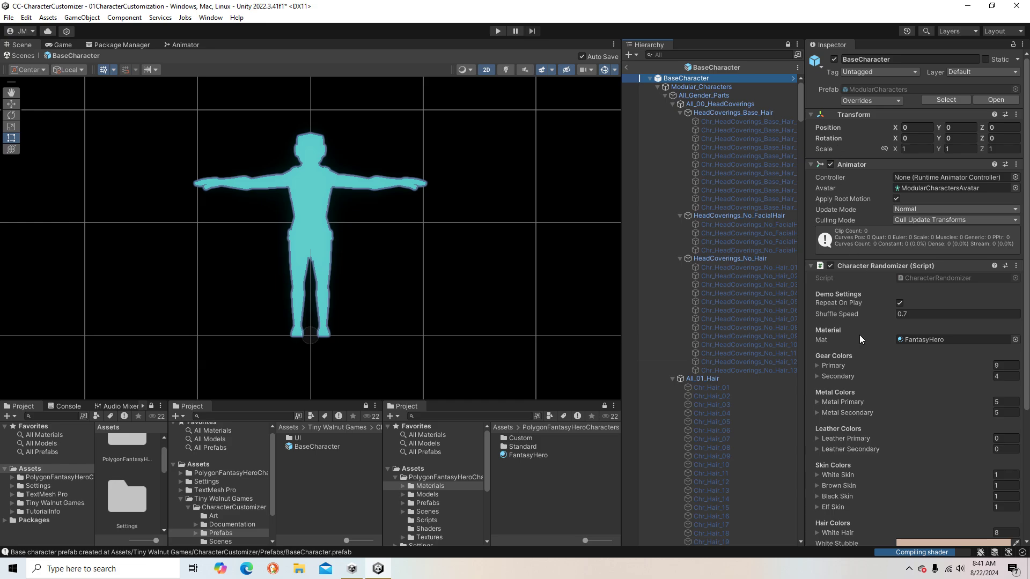
{"action": "left_click", "coordinate": [926, 344]}
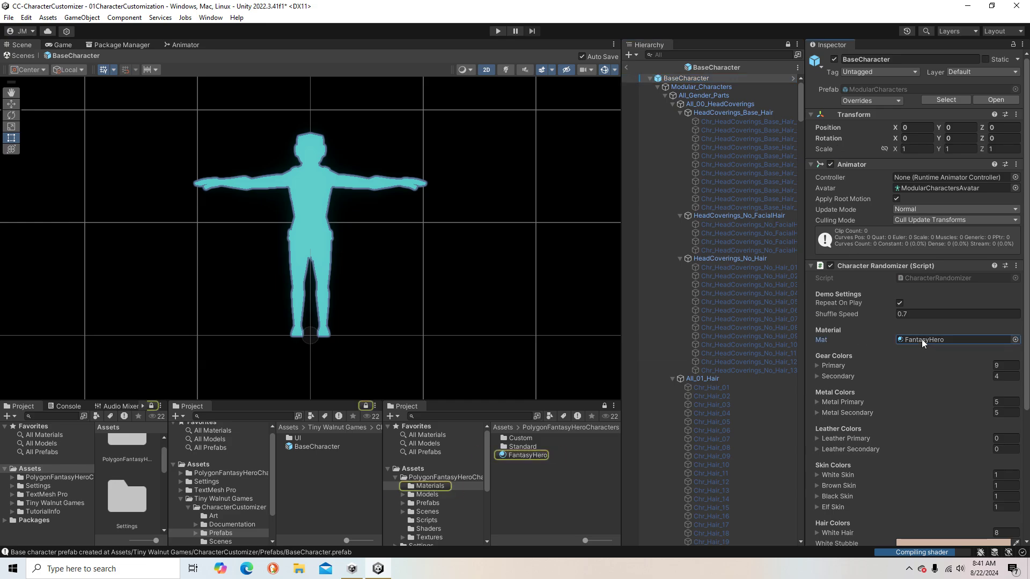
- Switch the prefab's scene view from 2D to 3D and examine the base character from several angles
{"action": "left_click", "coordinate": [485, 71]}
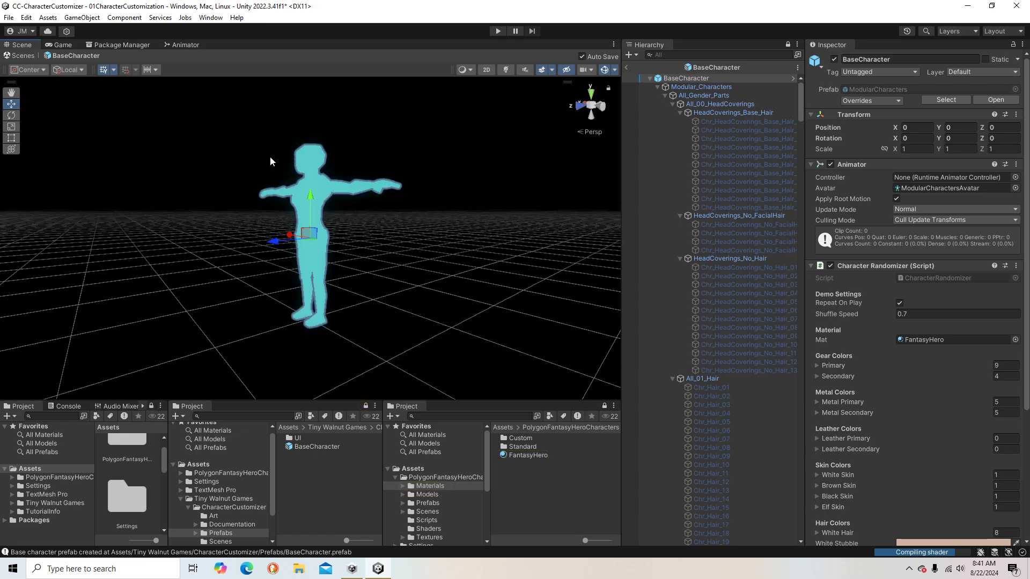
{"action": "left_click_drag", "start_coordinate": [271, 161], "coordinate": [331, 242], "text": "alt"}
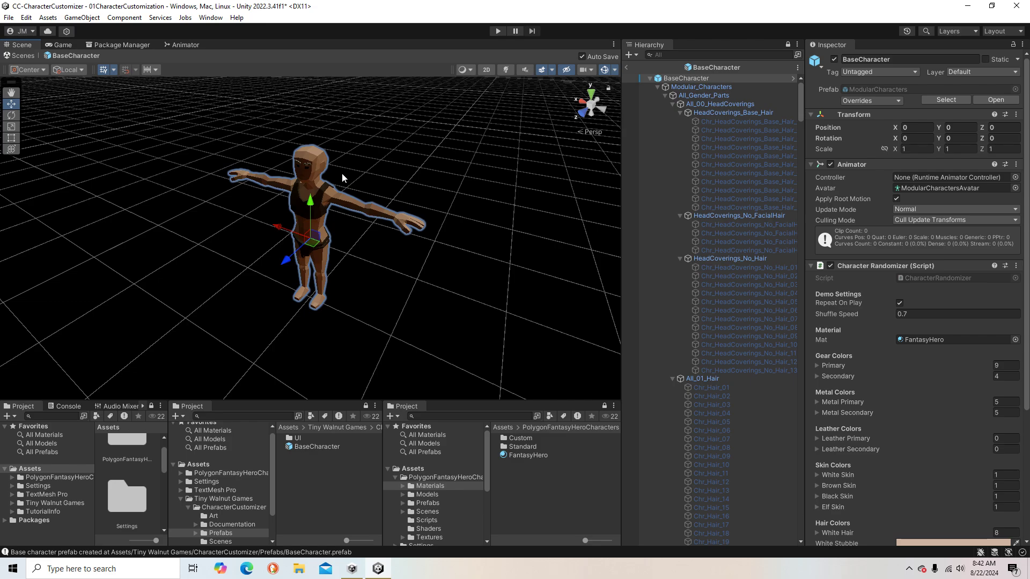
{"action": "left_click_drag", "start_coordinate": [226, 283], "coordinate": [391, 218], "text": "alt"}
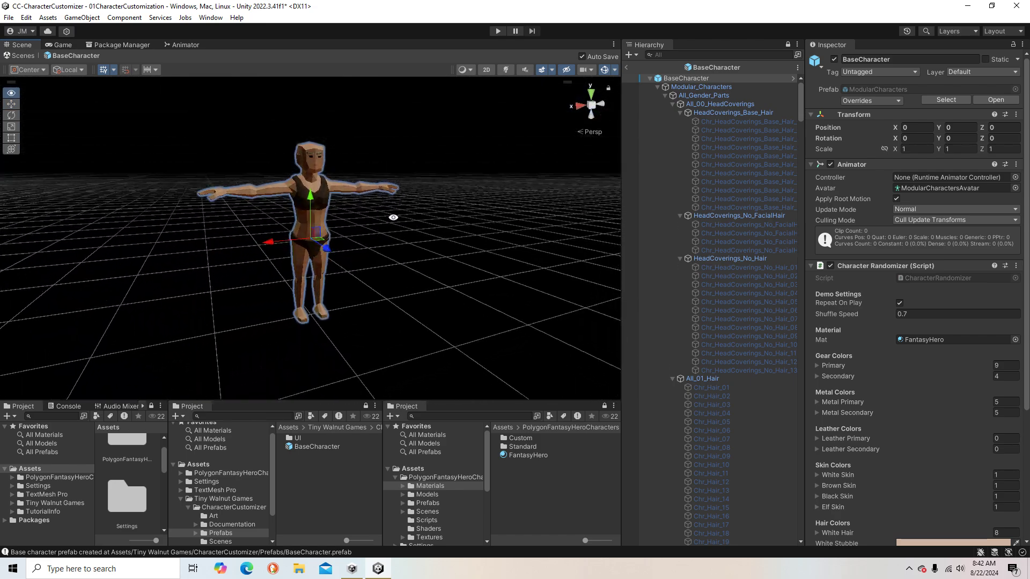
- Collapse the shared part groups from All_02_Head_Attachment through All_12_Extra in the BaseCharacter hierarchy
{"action": "scroll", "coordinate": [706, 288], "scroll_direction": "down", "scroll_amount": 10}
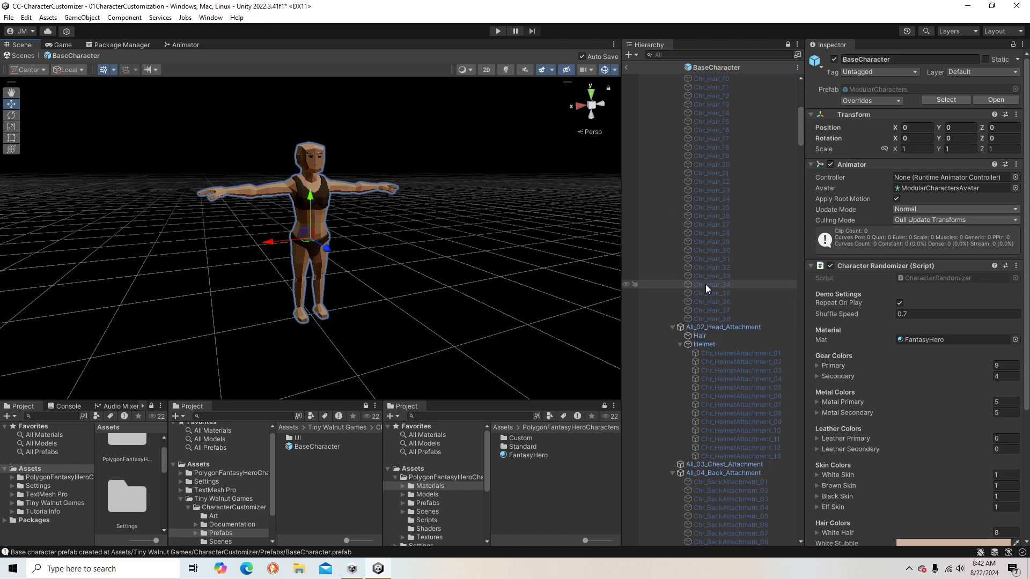
{"action": "scroll", "coordinate": [704, 284], "scroll_direction": "down", "scroll_amount": 10}
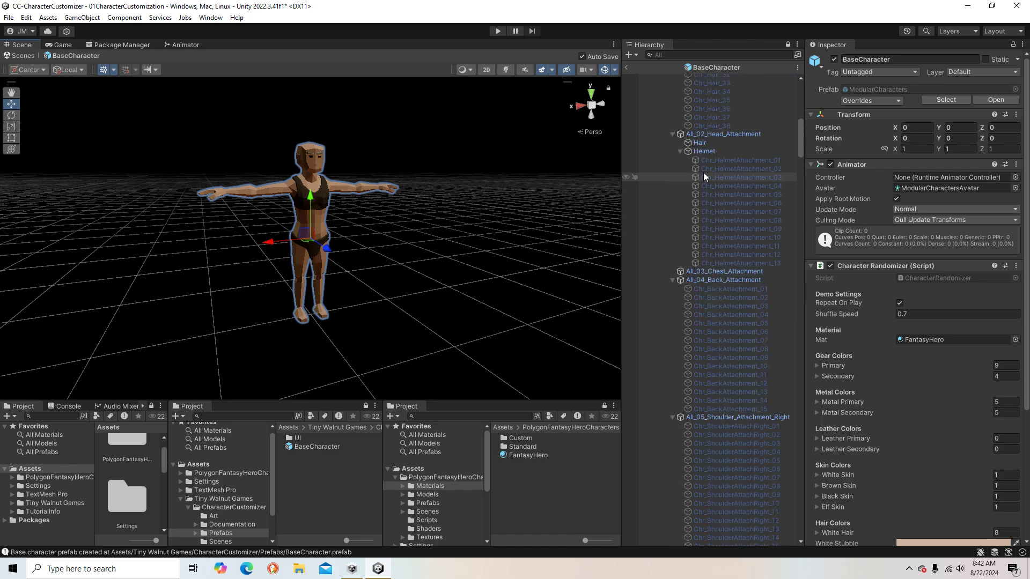
{"action": "left_click", "coordinate": [672, 135]}
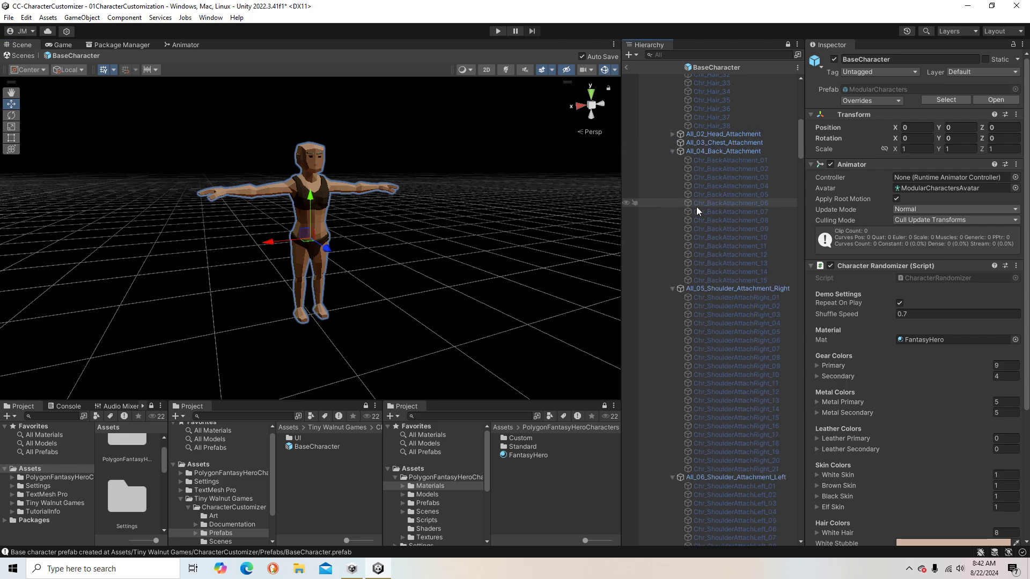
{"action": "left_click", "coordinate": [672, 151]}
{"action": "left_click", "coordinate": [671, 160]}
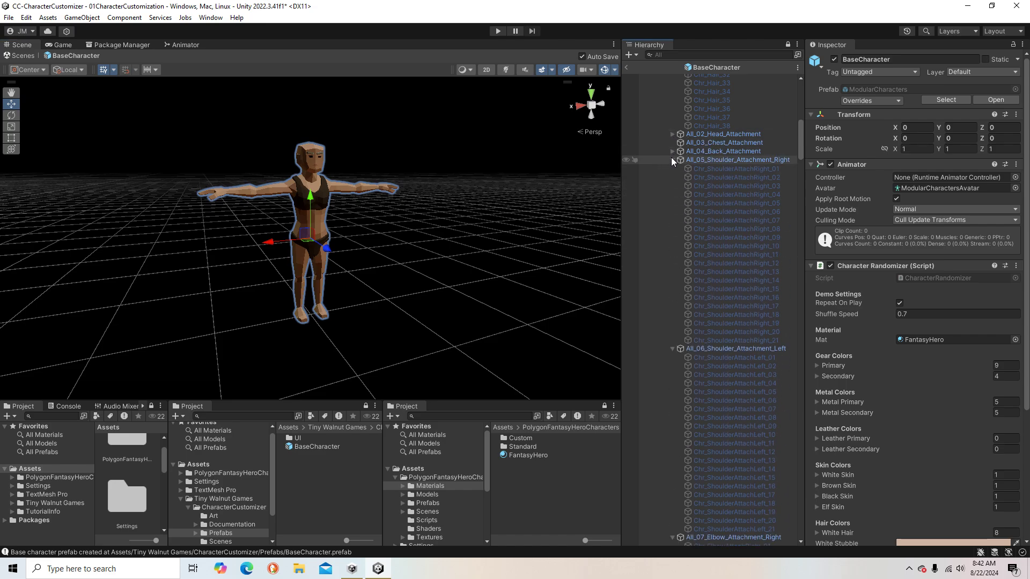
{"action": "left_click", "coordinate": [672, 168]}
{"action": "left_click", "coordinate": [672, 177]}
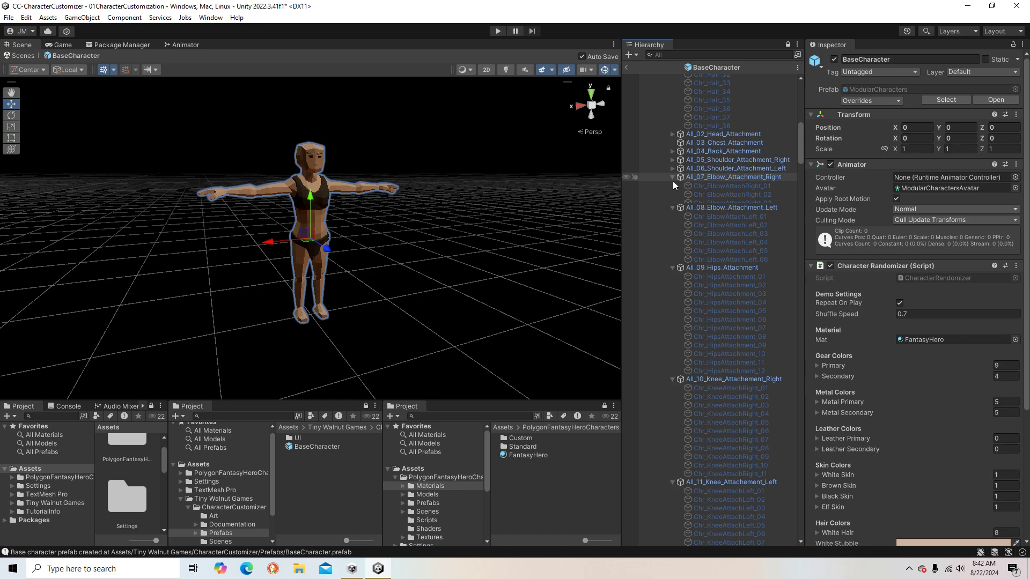
{"action": "left_click", "coordinate": [672, 188]}
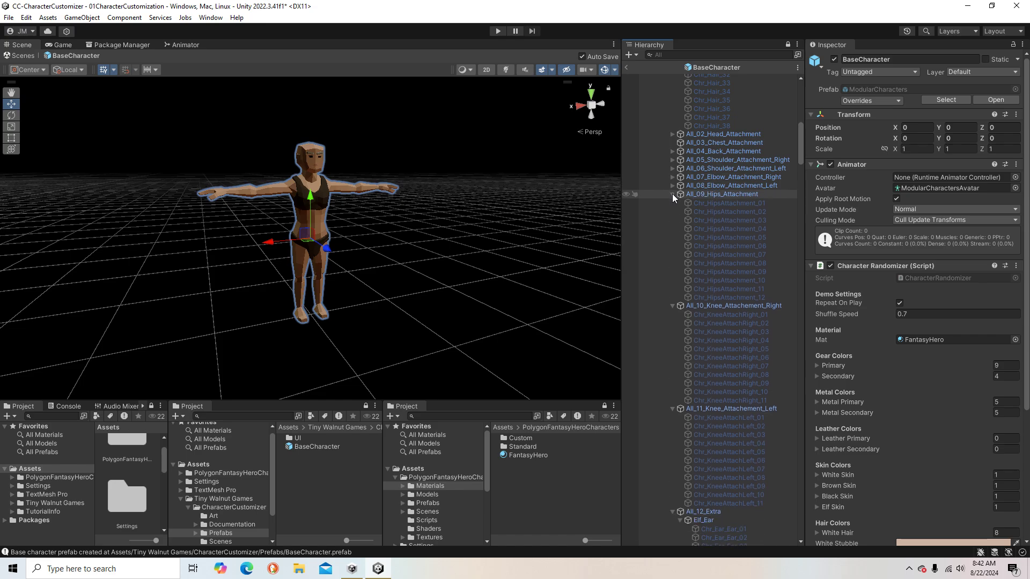
{"action": "left_click", "coordinate": [672, 194]}
{"action": "left_click", "coordinate": [673, 203]}
{"action": "left_click", "coordinate": [672, 212]}
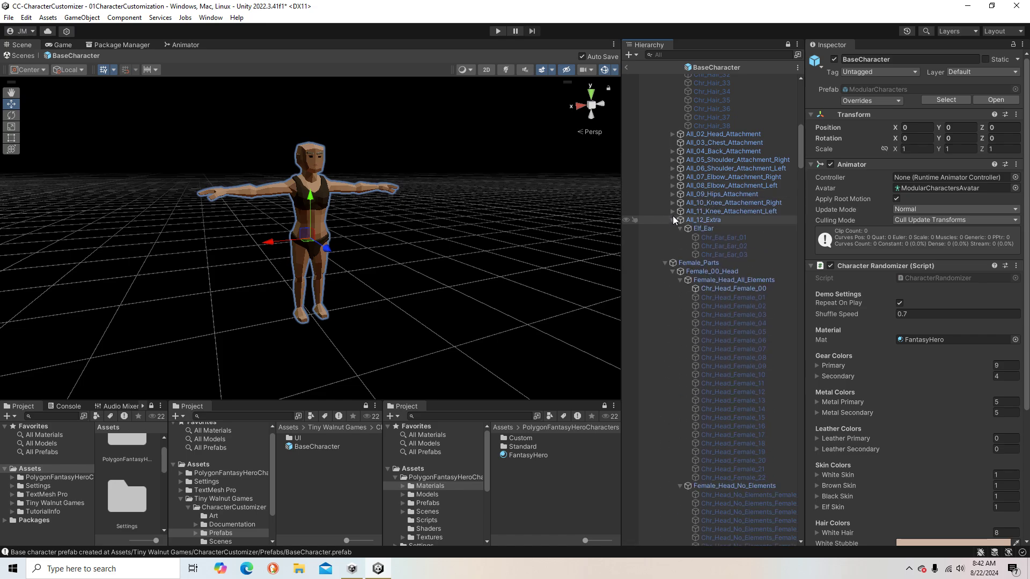
{"action": "left_click", "coordinate": [673, 219]}
- Collapse the All_01_Hair and All_00_HeadCoverings groups, and then their parent All_Gender_Parts
{"action": "scroll", "coordinate": [688, 191], "scroll_direction": "up", "scroll_amount": 15}
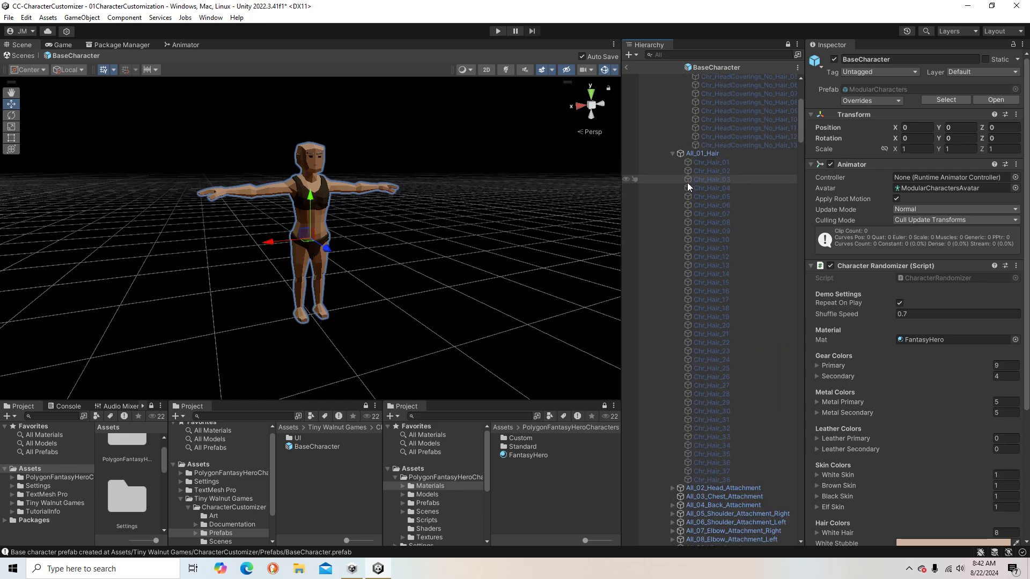
{"action": "left_click", "coordinate": [673, 218]}
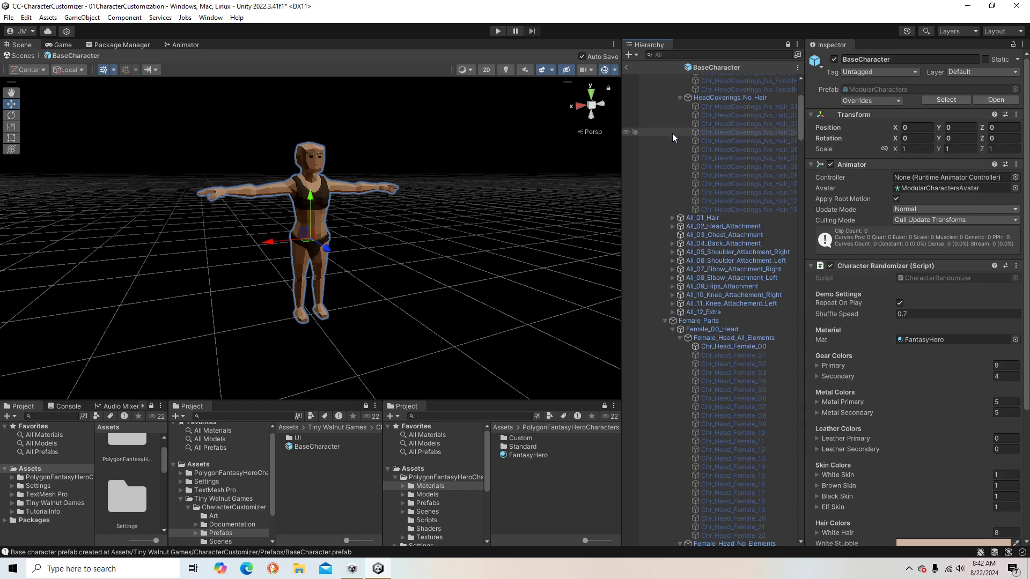
{"action": "scroll", "coordinate": [672, 132], "scroll_direction": "up", "scroll_amount": 5}
{"action": "left_click", "coordinate": [672, 104]}
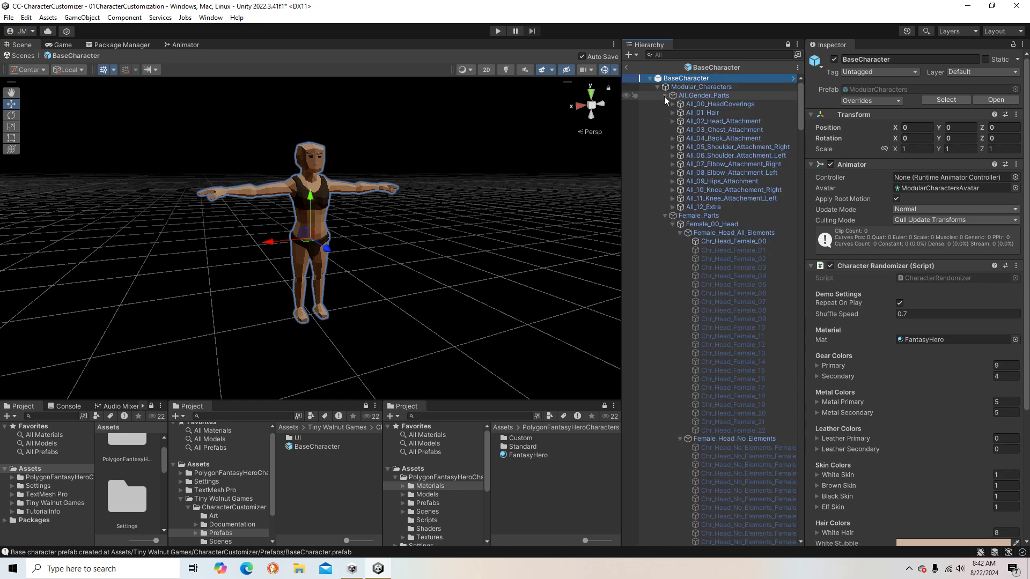
{"action": "left_click", "coordinate": [665, 96]}
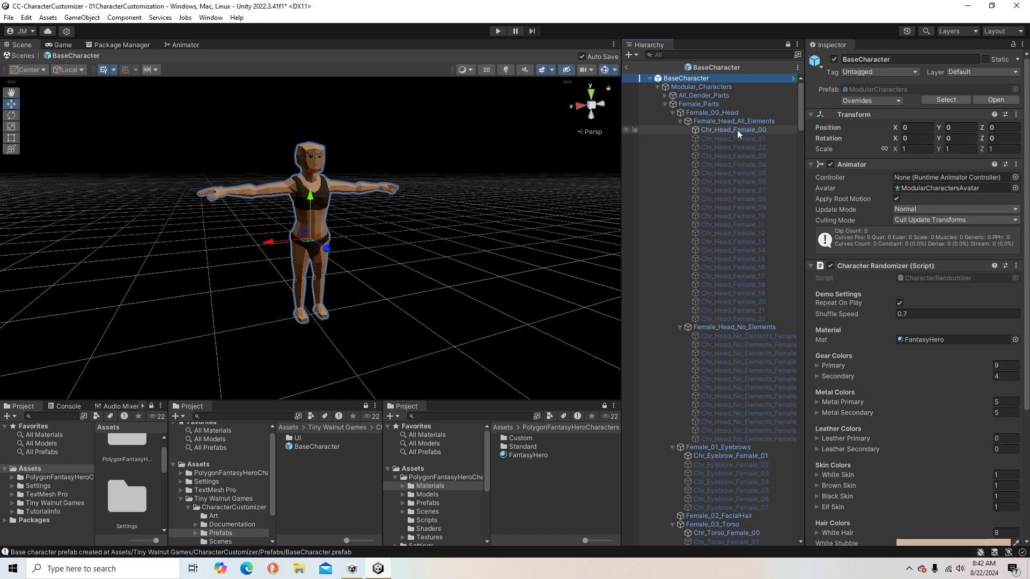
- Collapse the two female head groups and look through the Female_Parts children to see which body parts are enabled
{"action": "left_click", "coordinate": [680, 122]}
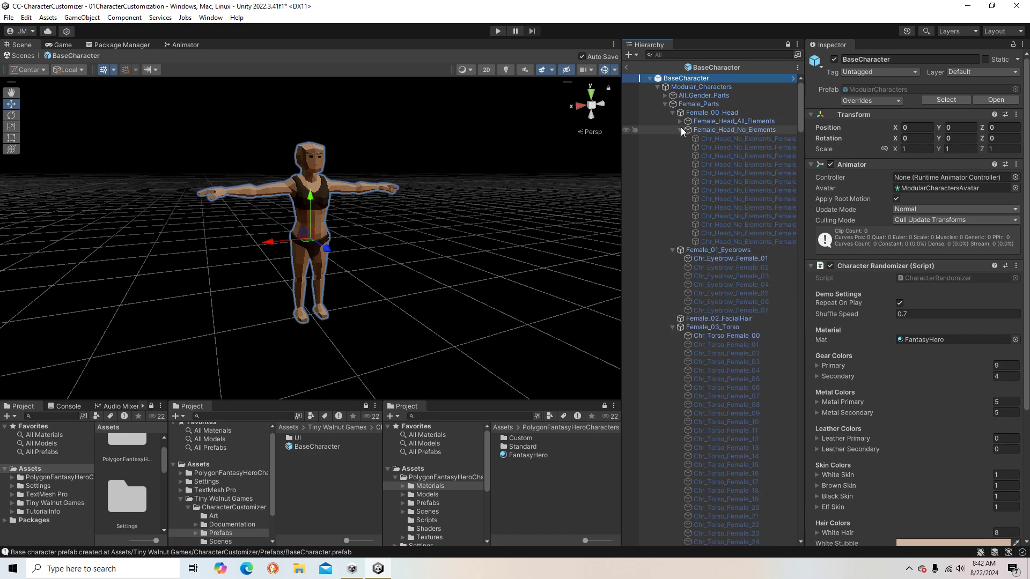
{"action": "left_click", "coordinate": [680, 130]}
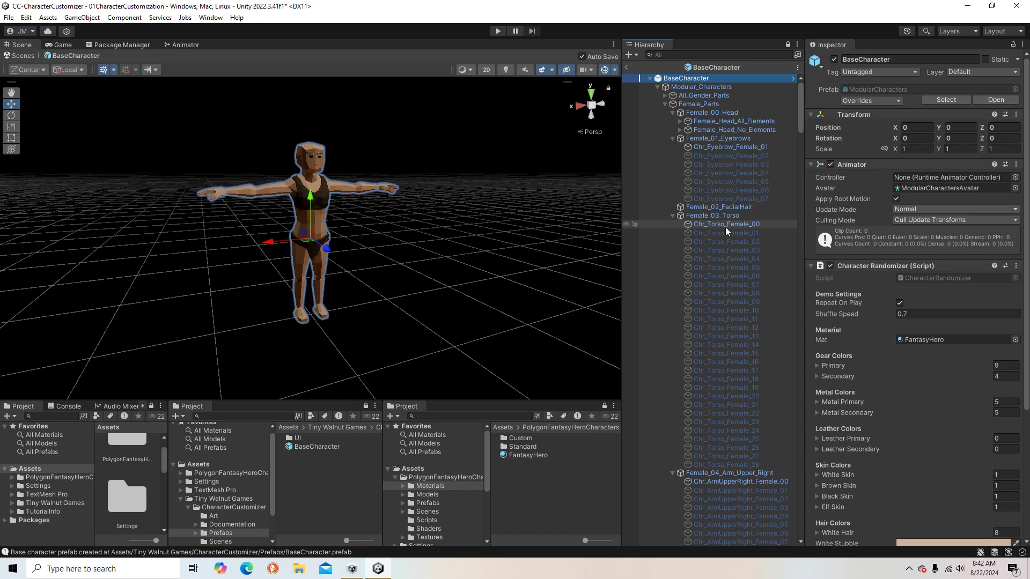
{"action": "scroll", "coordinate": [721, 226], "scroll_direction": "down", "scroll_amount": 8}
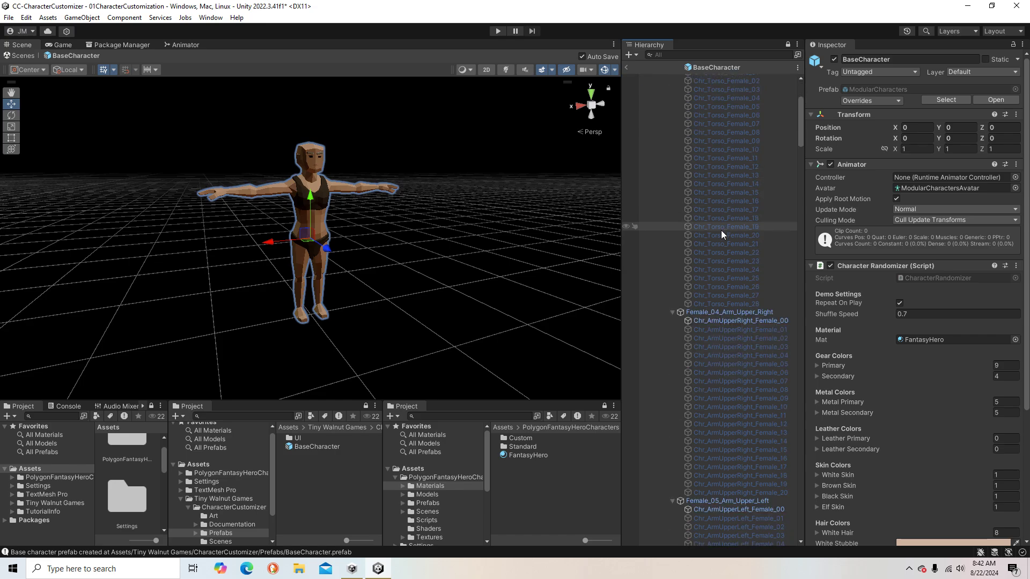
{"action": "scroll", "coordinate": [719, 252], "scroll_direction": "down", "scroll_amount": 12}
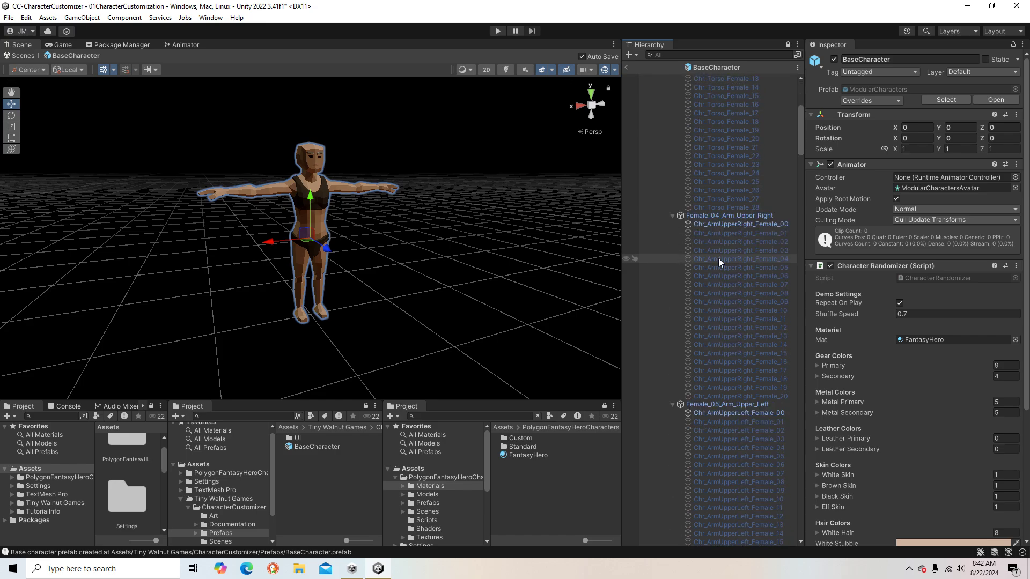
{"action": "scroll", "coordinate": [719, 237], "scroll_direction": "down", "scroll_amount": 20}
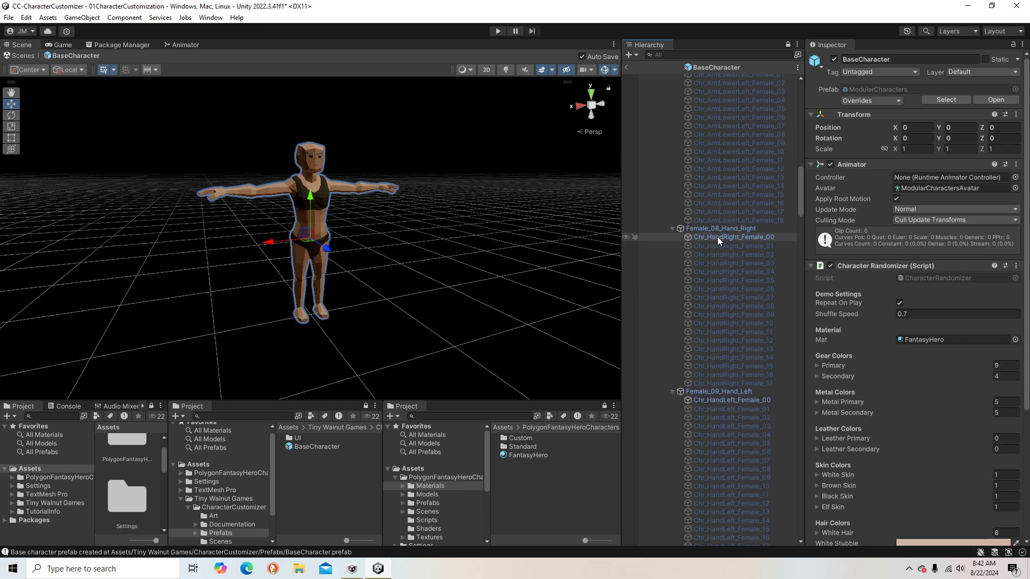
{"action": "scroll", "coordinate": [716, 237], "scroll_direction": "down", "scroll_amount": 15}
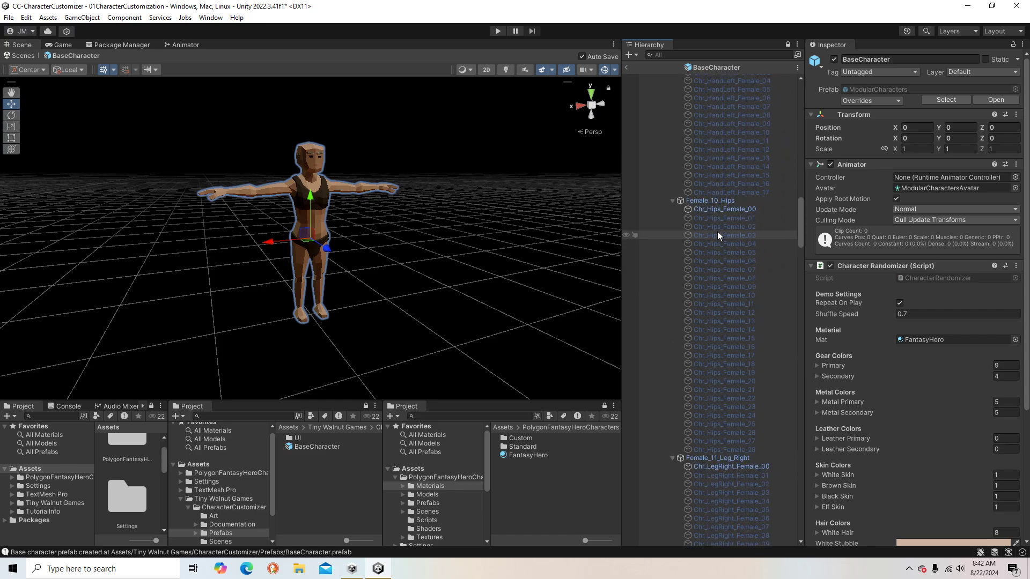
{"action": "scroll", "coordinate": [727, 294], "scroll_direction": "up", "scroll_amount": 20}
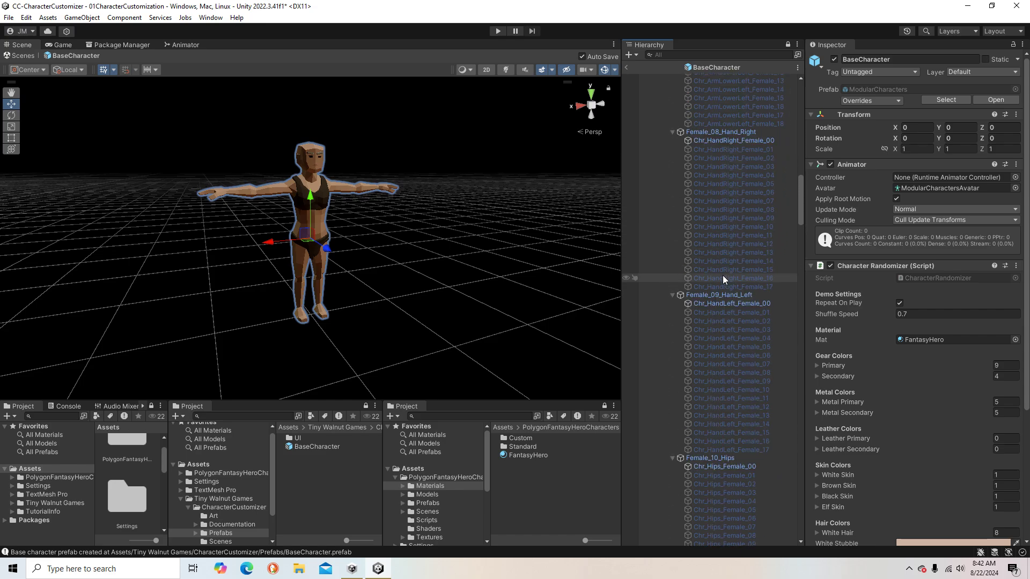
{"action": "scroll", "coordinate": [723, 279], "scroll_direction": "up", "scroll_amount": 20}
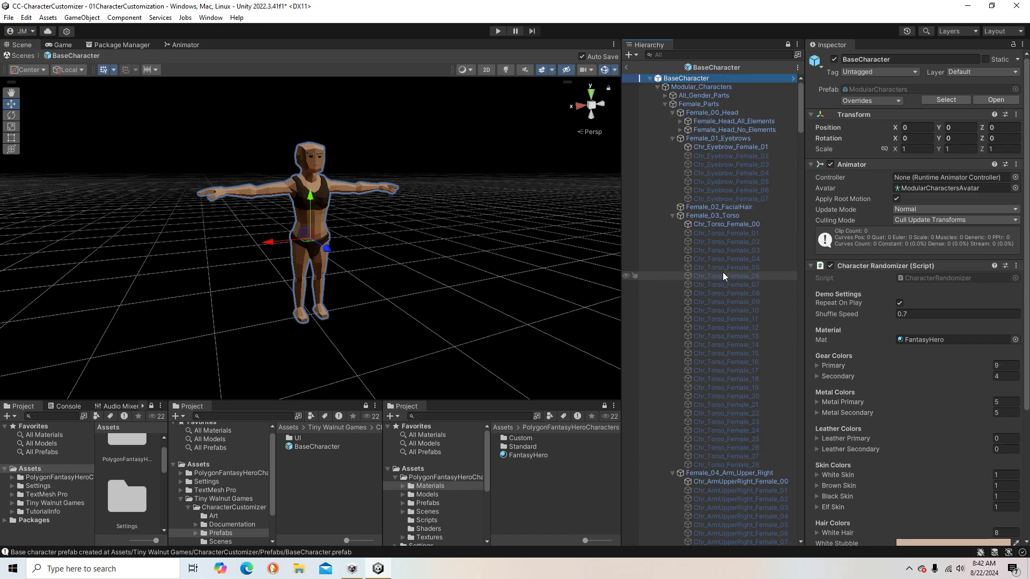
- Collapse the rest of the BaseCharacter hierarchy, including Female_Parts, Modular_Characters and Root, and return to the 01CharacterCustomization scene
{"action": "left_click", "coordinate": [665, 104]}
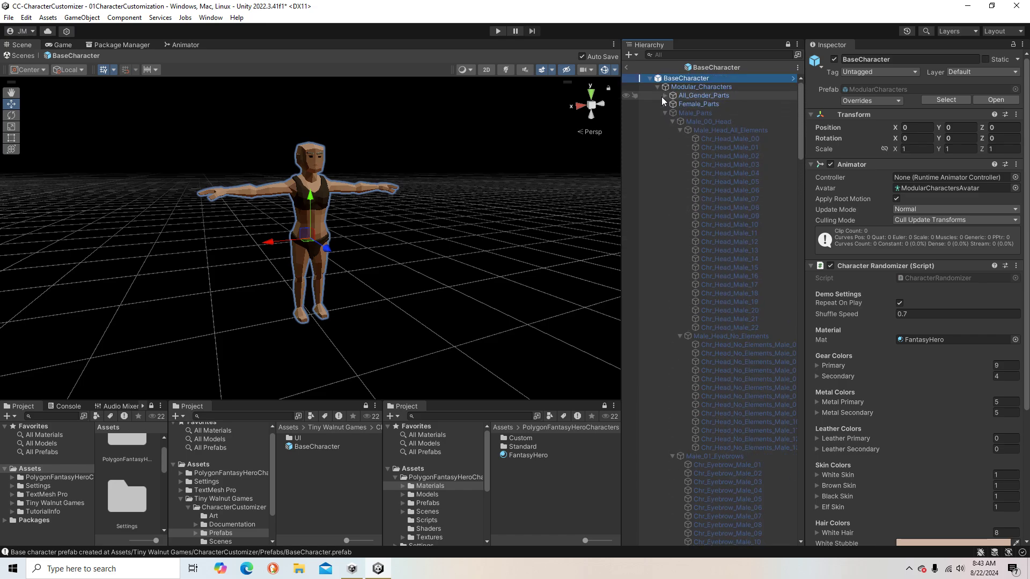
{"action": "left_click", "coordinate": [657, 87]}
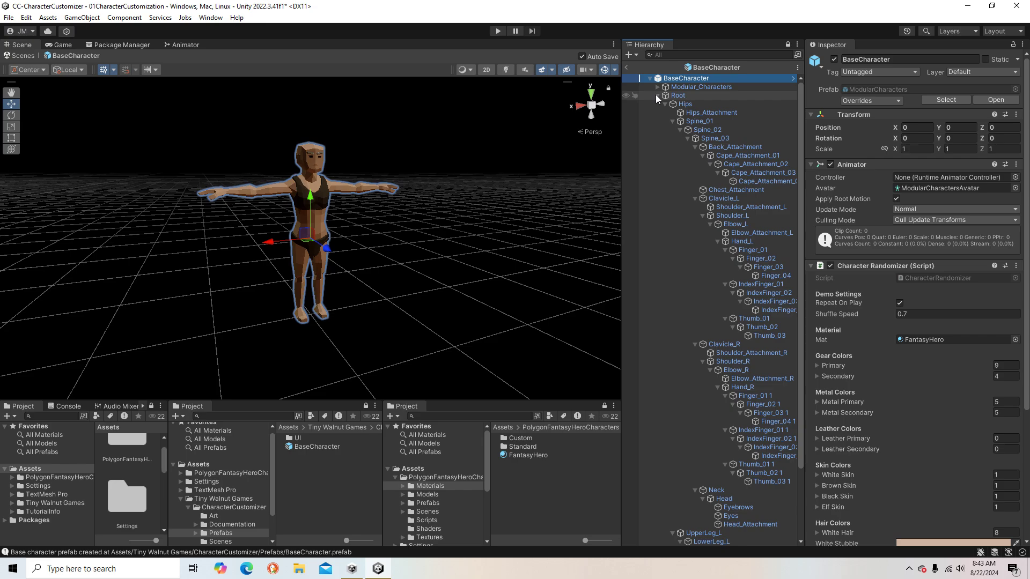
{"action": "left_click", "coordinate": [658, 95]}
{"action": "left_click", "coordinate": [651, 80]}
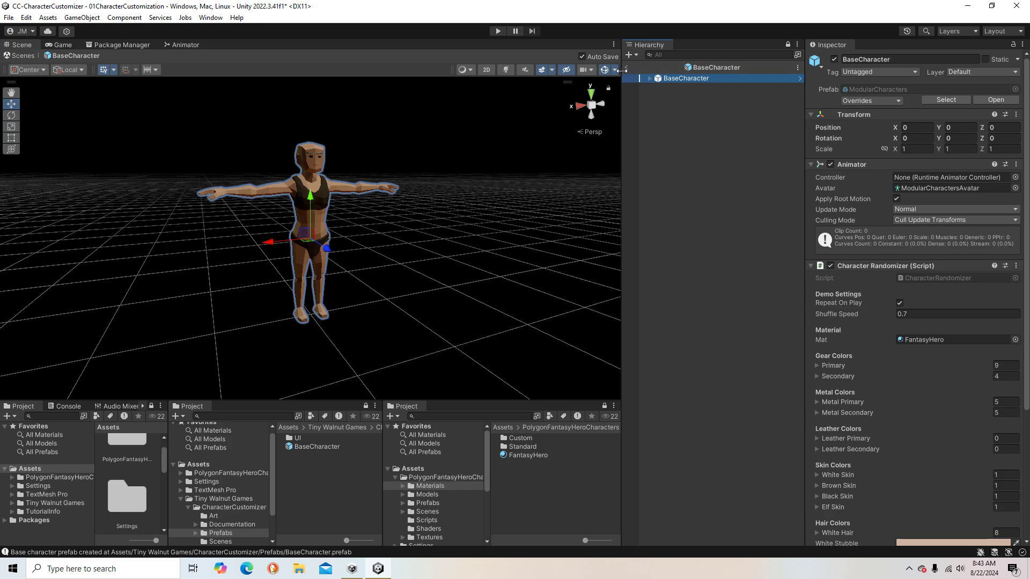
{"action": "left_click", "coordinate": [628, 67]}
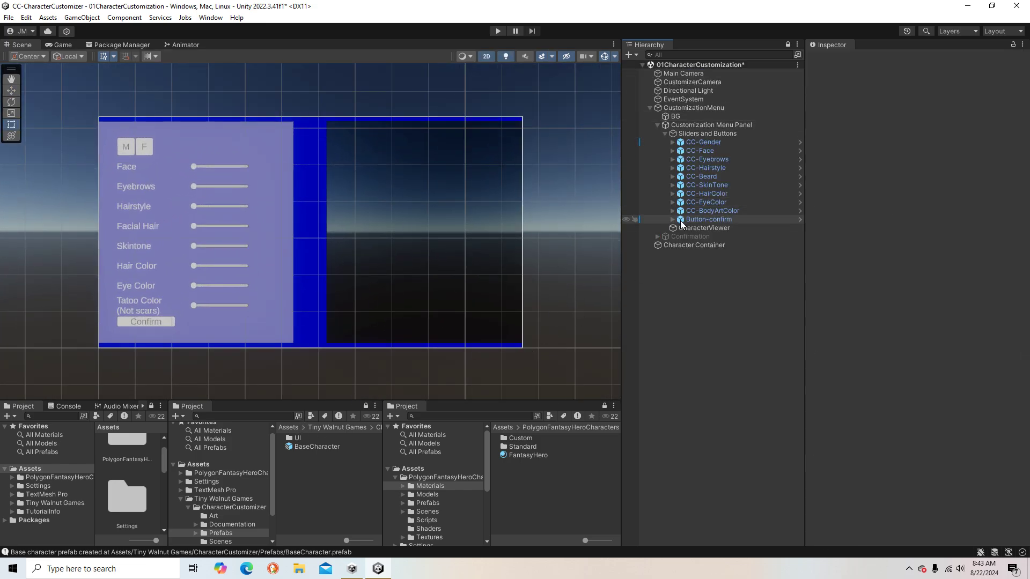
- Place the BaseCharacter prefab inside Character Container and remove its Character Randomizer script
{"action": "left_click_drag", "start_coordinate": [305, 449], "coordinate": [681, 250]}
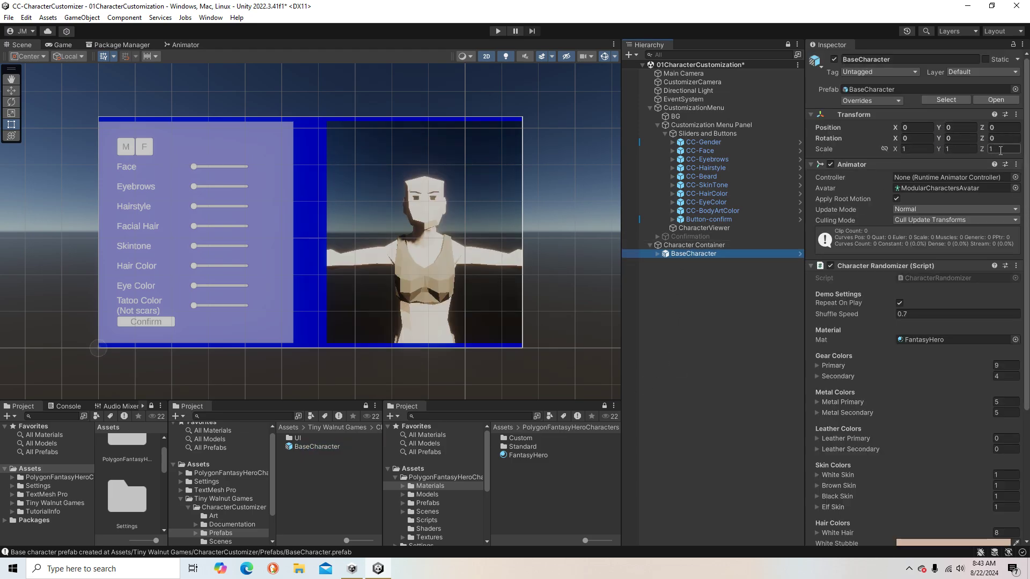
{"action": "right_click", "coordinate": [863, 271]}
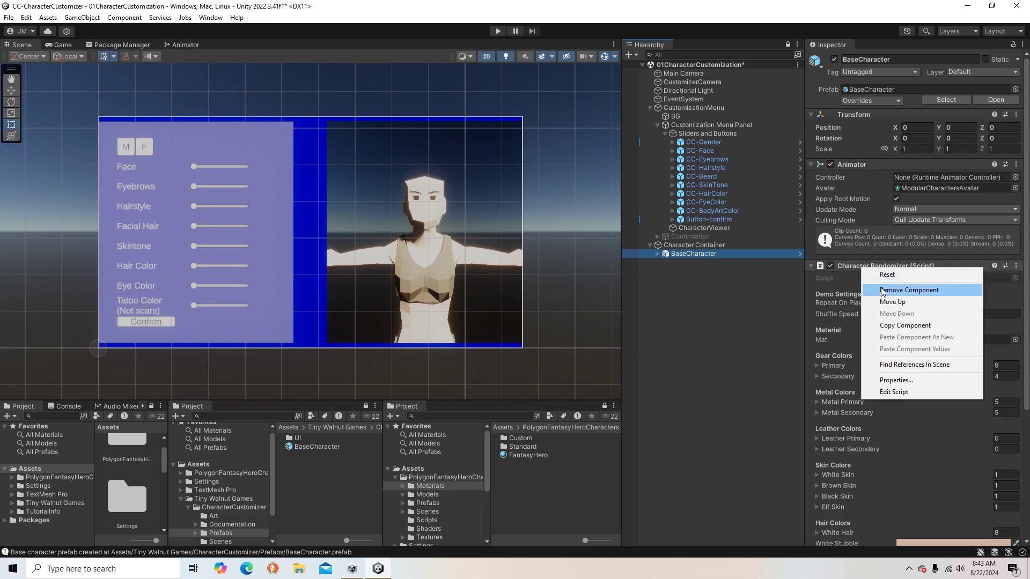
{"action": "left_click", "coordinate": [883, 290]}
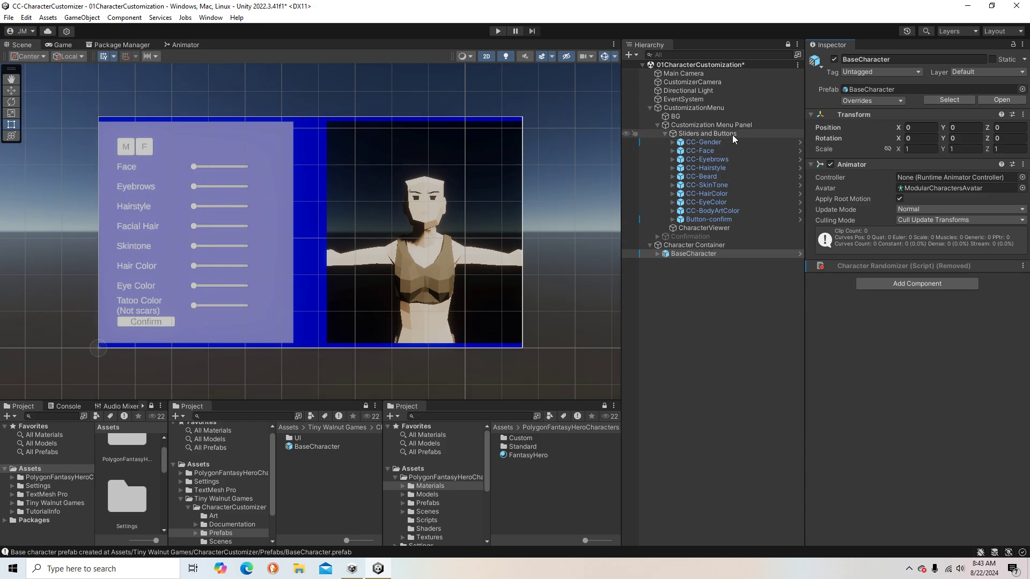
- Select the CustomizationMenu object and collapse all its components except the Character Customizer script
{"action": "left_click", "coordinate": [699, 108]}
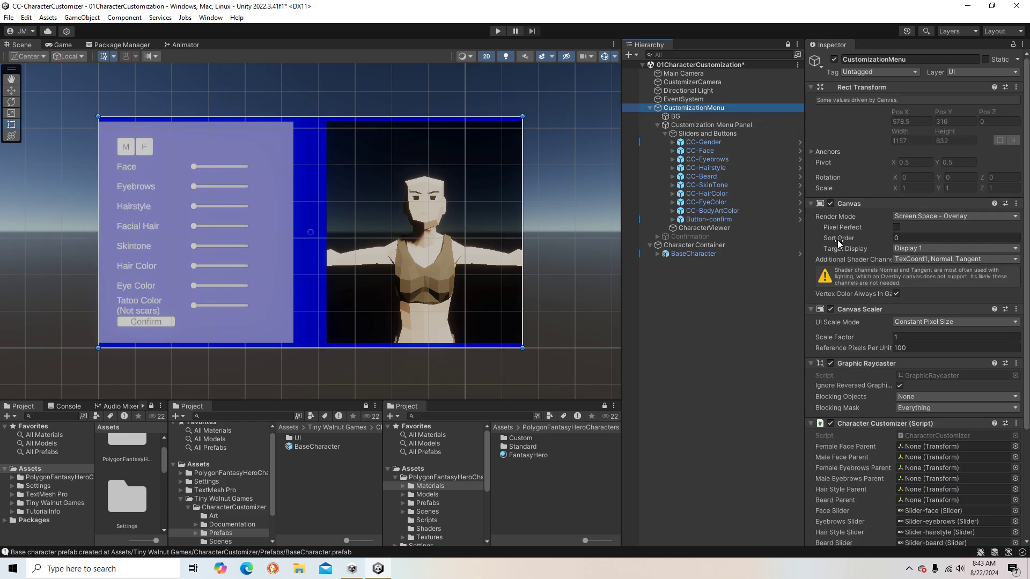
{"action": "left_click", "coordinate": [811, 86]}
{"action": "left_click", "coordinate": [810, 99]}
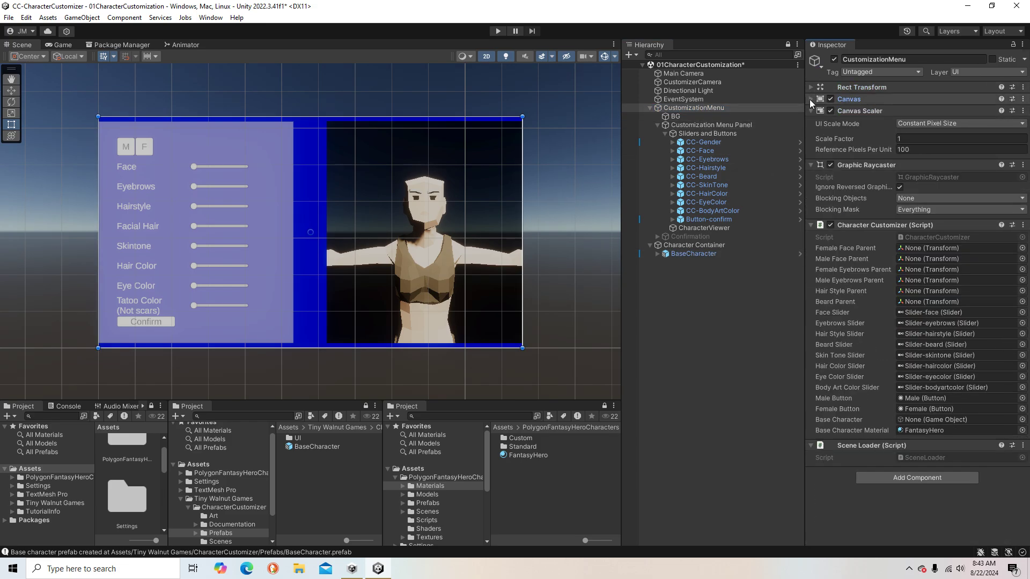
{"action": "left_click", "coordinate": [810, 110]}
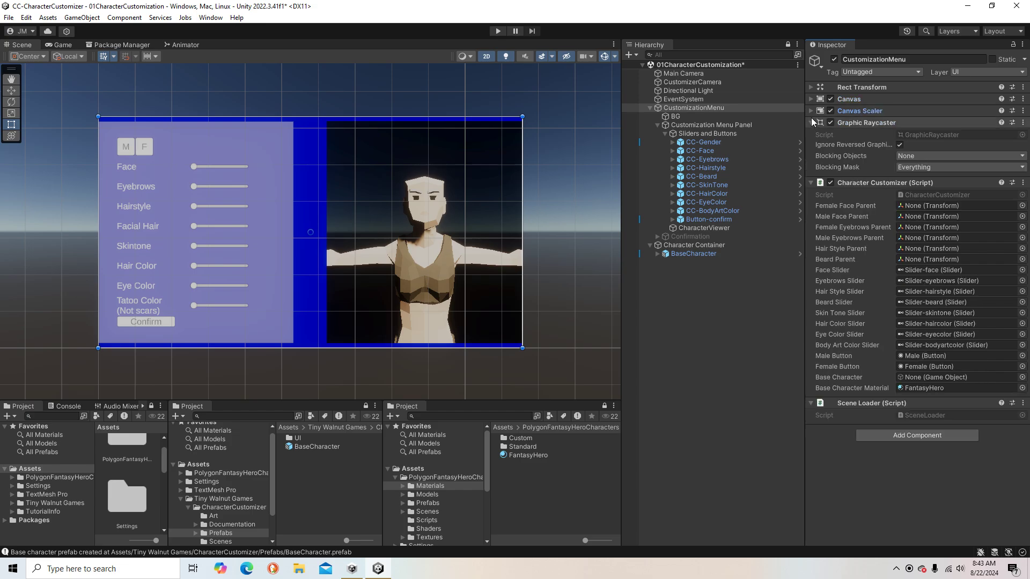
{"action": "left_click", "coordinate": [810, 122]}
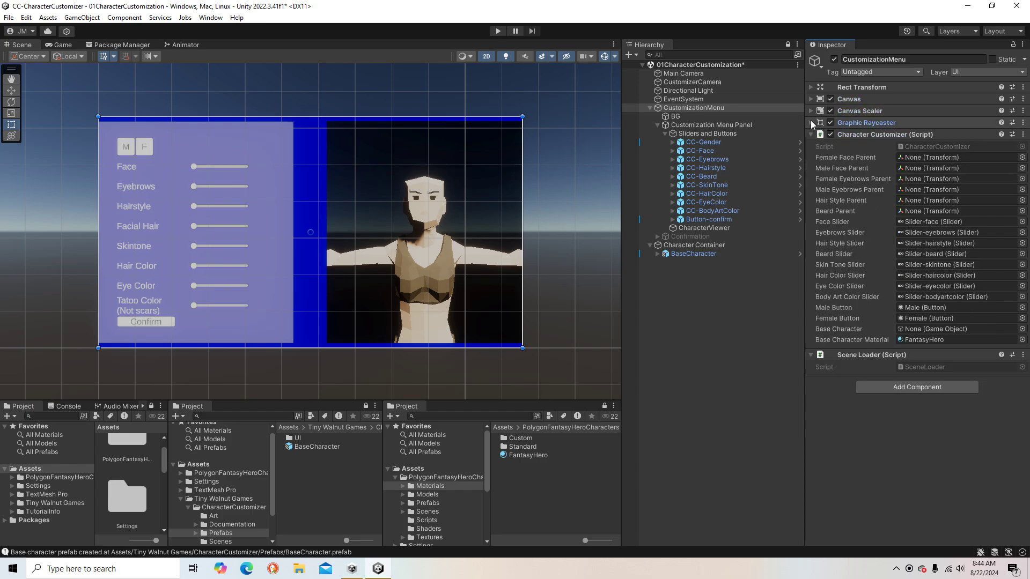
{"action": "left_click", "coordinate": [811, 354]}
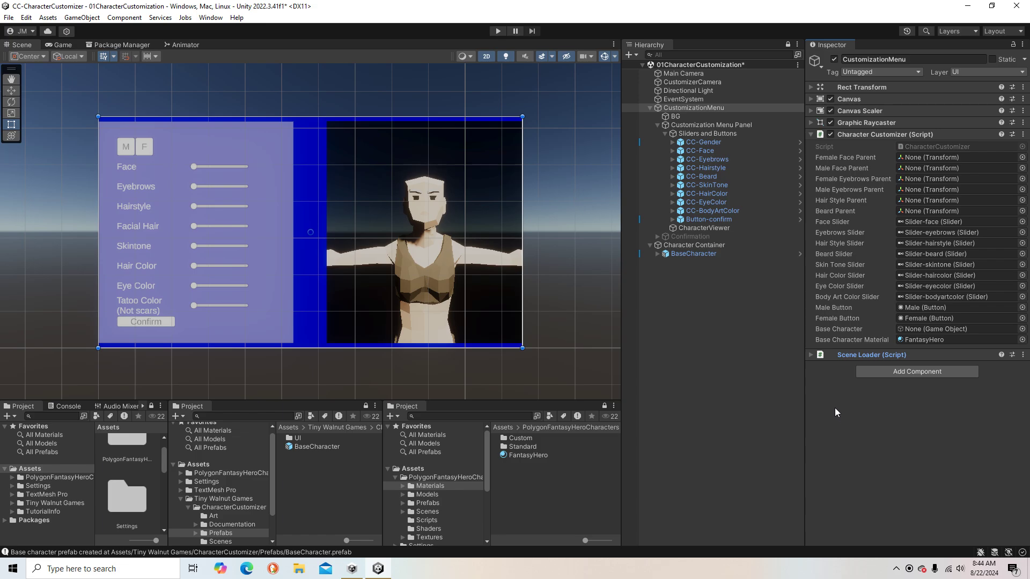
- Expand the control groups under Sliders and Buttons and locate the gender buttons and sliders that the Character Customizer script references
{"action": "left_click_drag", "start_coordinate": [709, 141], "coordinate": [853, 430]}
{"action": "left_click", "coordinate": [672, 142]}
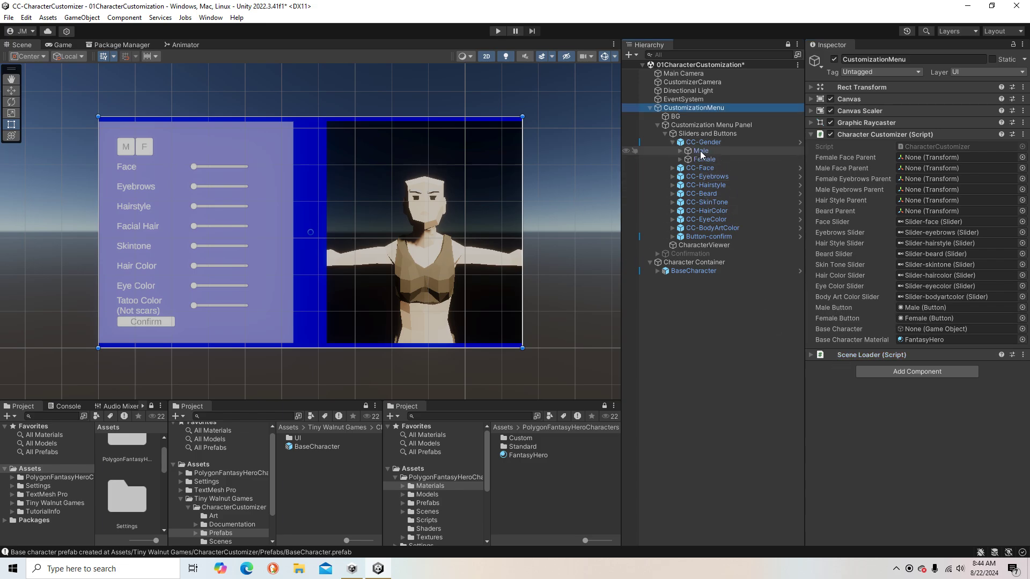
{"action": "left_click_drag", "start_coordinate": [700, 150], "coordinate": [888, 224]}
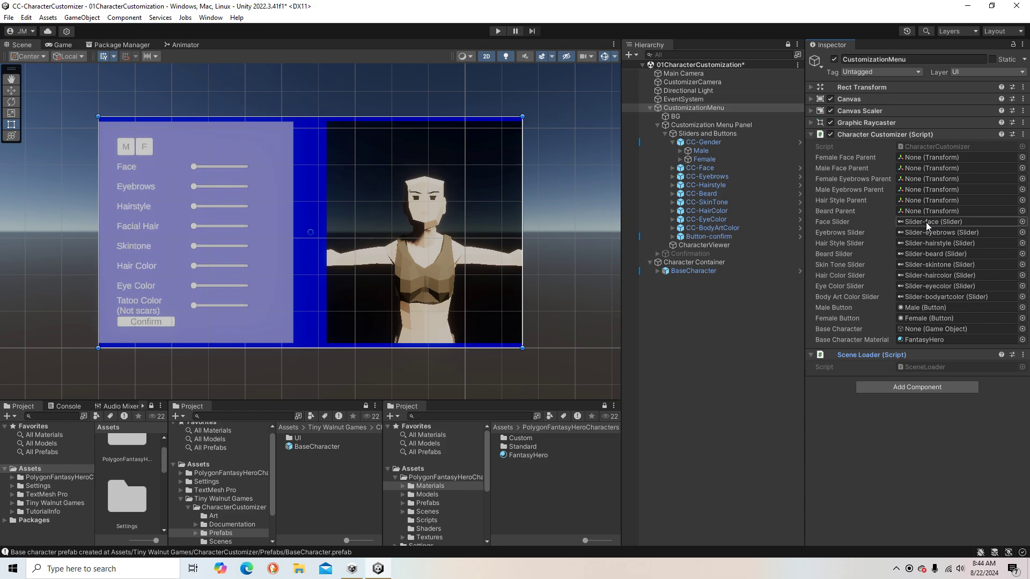
{"action": "mouse_move", "coordinate": [926, 222]}
{"action": "left_mouse_down"}
{"action": "mouse_move", "coordinate": [928, 304]}
{"action": "mouse_move", "coordinate": [928, 225]}
{"action": "left_mouse_up"}
{"action": "left_click_drag", "start_coordinate": [858, 224], "coordinate": [721, 192]}
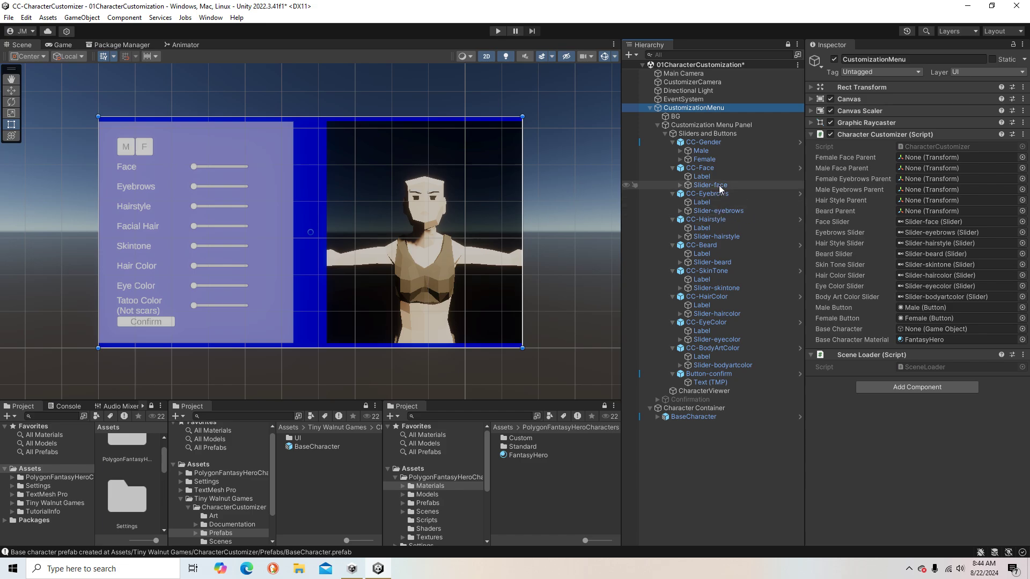
- Assign Slider-face to the Face Slider reference and Slider-eyebrows to the Eyebrows Slider reference of the Character Customizer script
{"action": "left_click_drag", "start_coordinate": [719, 186], "coordinate": [918, 223]}
{"action": "left_click_drag", "start_coordinate": [737, 211], "coordinate": [925, 233]}
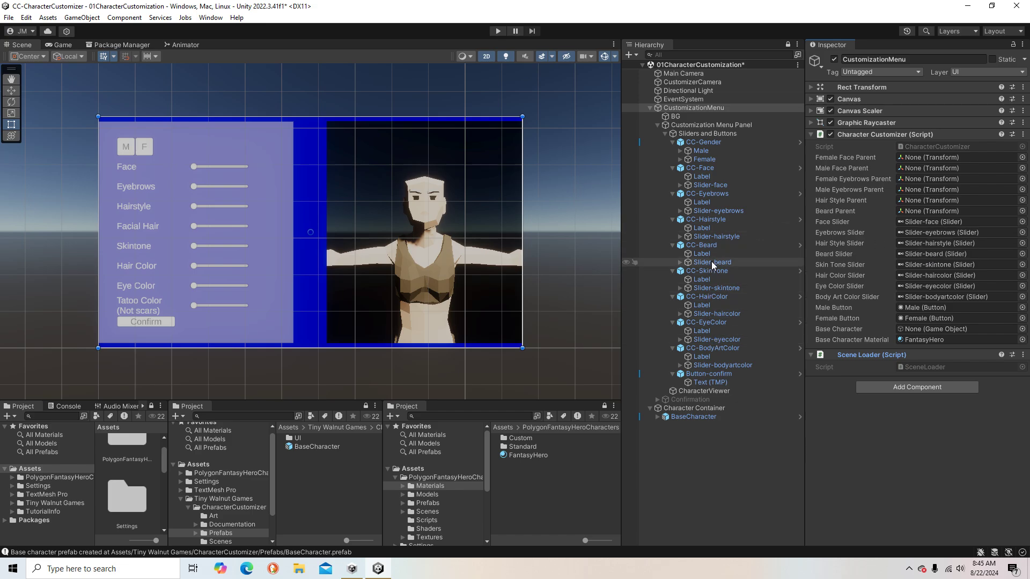
- Collapse the CC-Gender through CC-Beard groups and assign the scene's BaseCharacter to the script's Base Character reference
{"action": "left_click", "coordinate": [671, 143]}
{"action": "left_click", "coordinate": [672, 151]}
{"action": "left_click", "coordinate": [671, 160]}
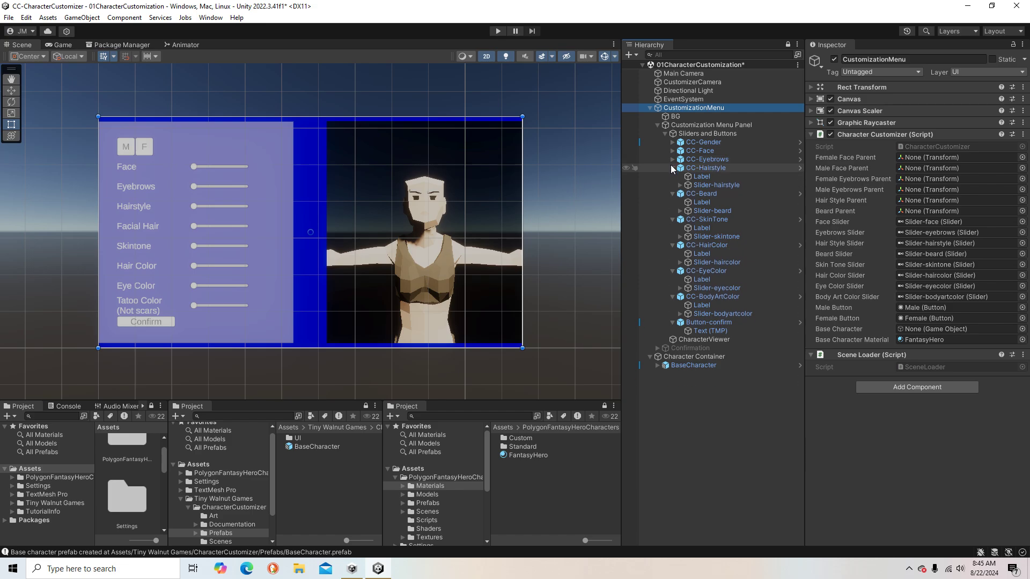
{"action": "left_click", "coordinate": [671, 168]}
{"action": "left_click", "coordinate": [673, 176]}
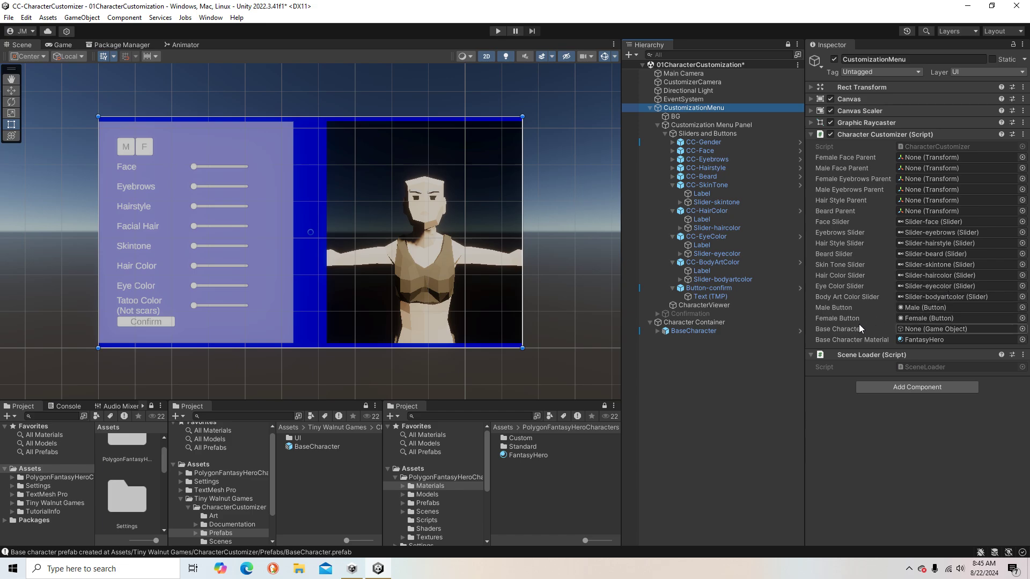
{"action": "left_click_drag", "start_coordinate": [697, 331], "coordinate": [919, 330]}
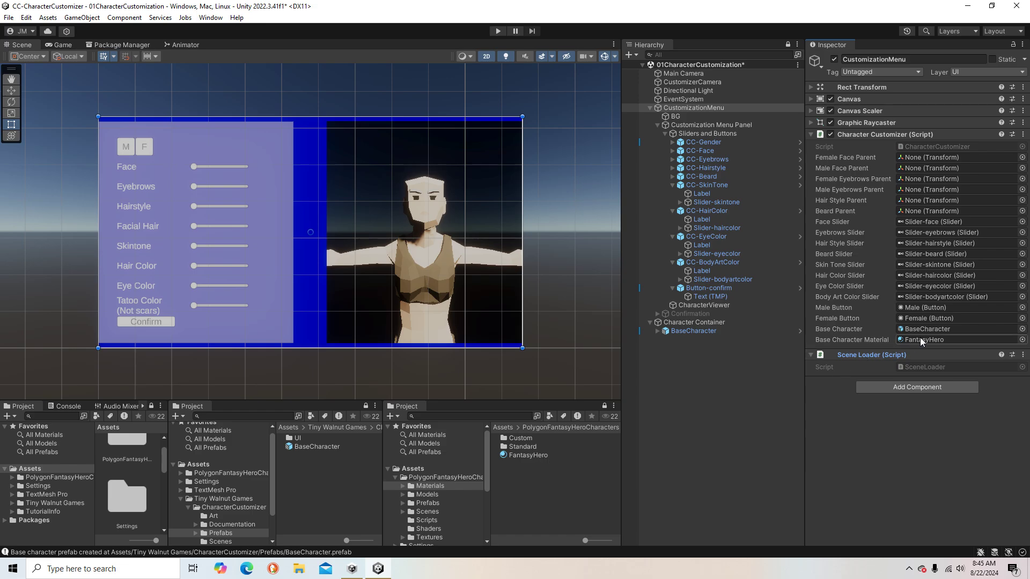
- Collapse Customization Menu Panel and expand BaseCharacter's Modular_Characters down to all three part groups and the female and male head groups
{"action": "left_click", "coordinate": [658, 124]}
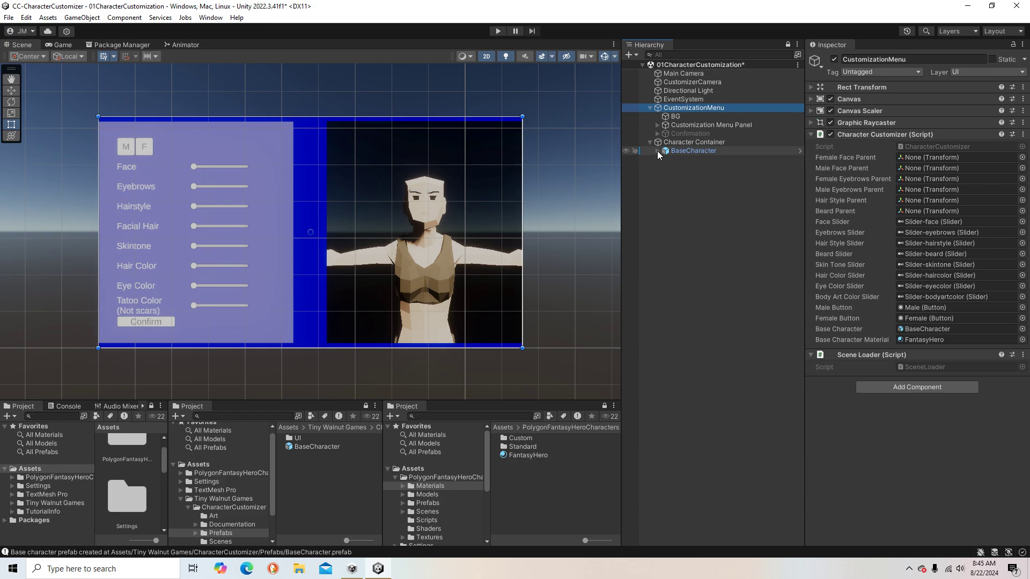
{"action": "left_click", "coordinate": [658, 151]}
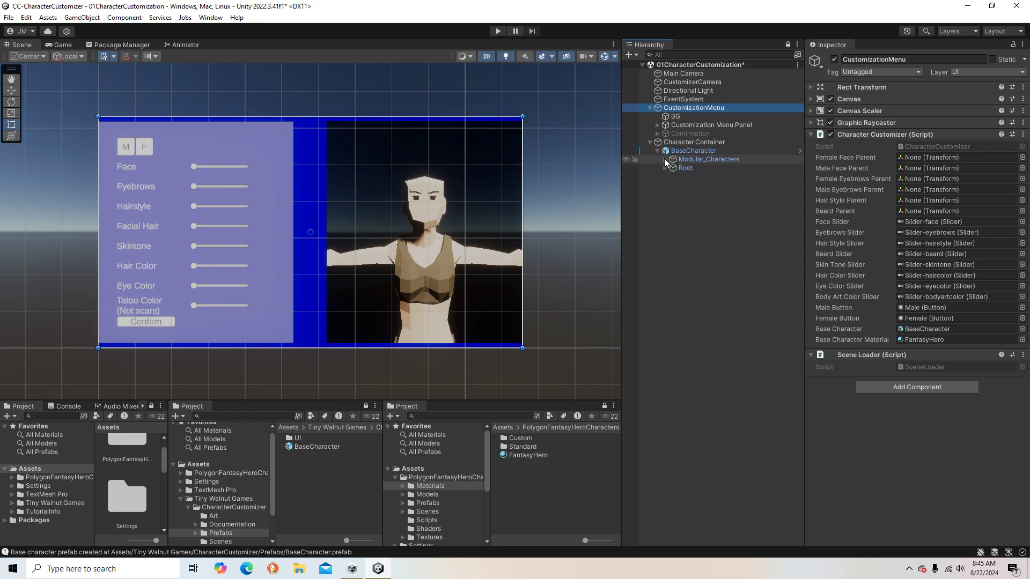
{"action": "left_click", "coordinate": [664, 160]}
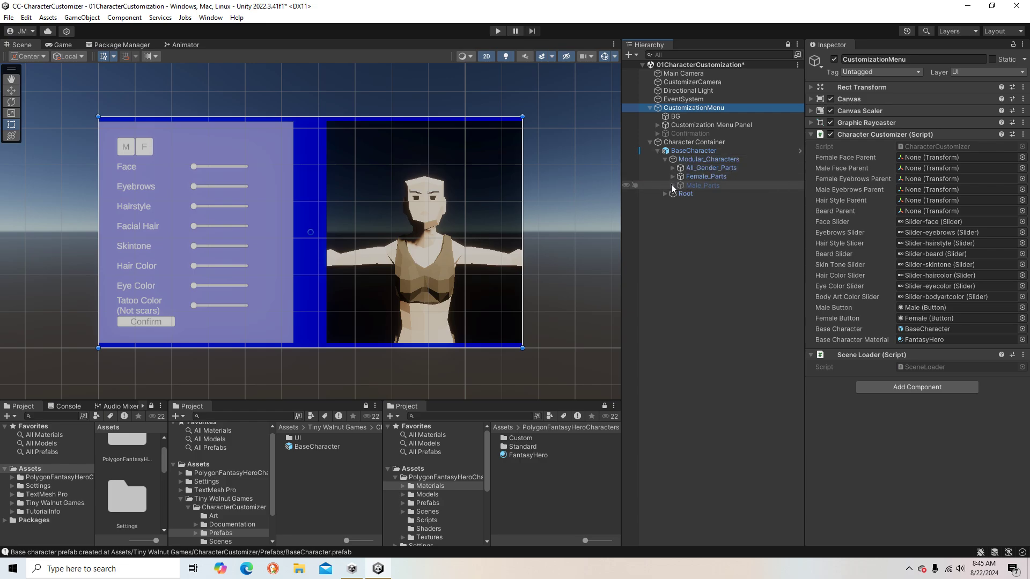
{"action": "left_click", "coordinate": [672, 185]}
{"action": "left_click", "coordinate": [672, 177]}
{"action": "left_click", "coordinate": [672, 168]}
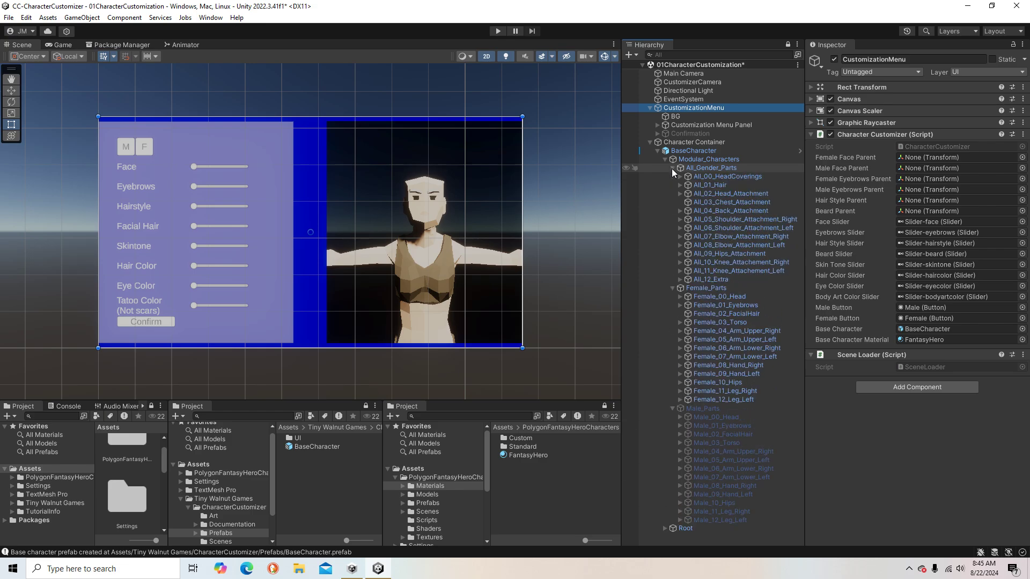
{"action": "left_click", "coordinate": [679, 297]}
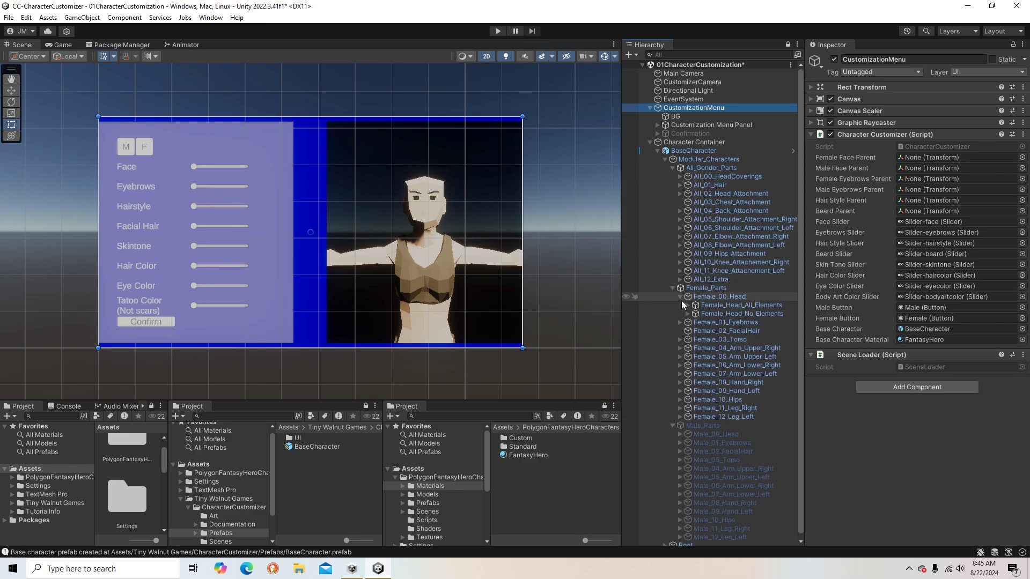
{"action": "left_click", "coordinate": [679, 431]}
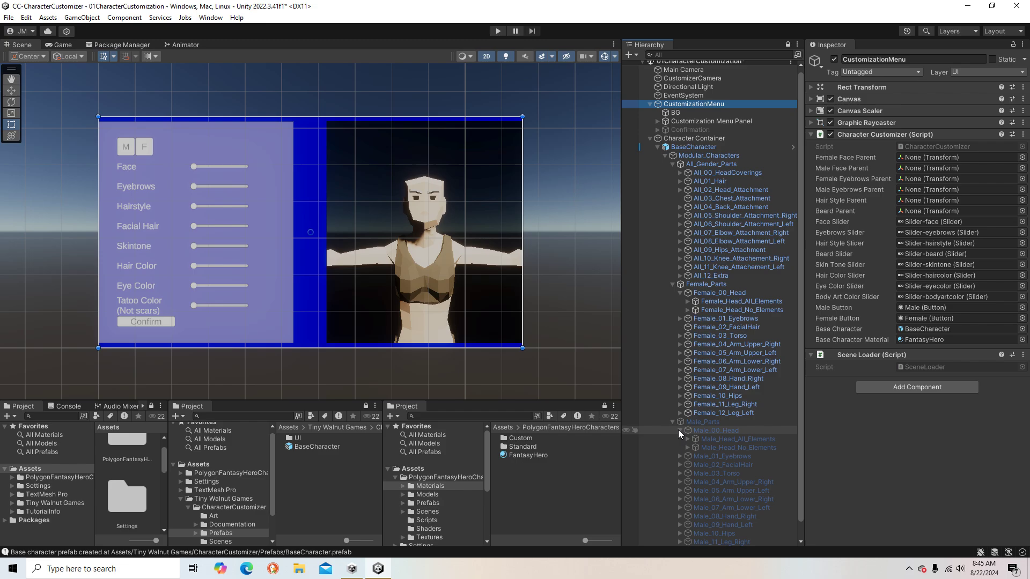
- Assign Male_02_FacialHair to the Beard Parent reference and All_01_Hair to the Hair Style Parent reference
{"action": "scroll", "coordinate": [725, 277], "scroll_direction": "down", "scroll_amount": 2}
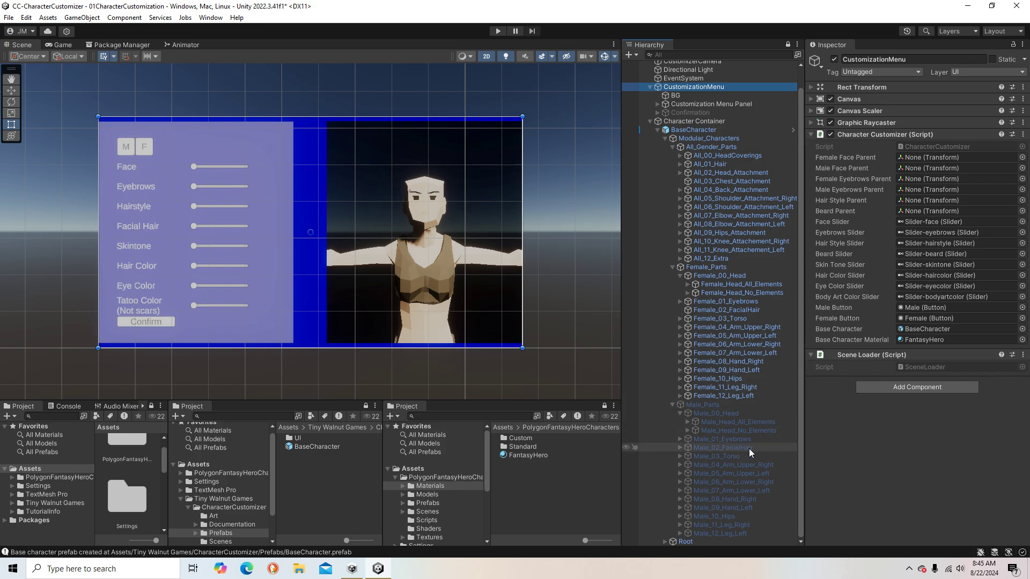
{"action": "left_click_drag", "start_coordinate": [749, 448], "coordinate": [911, 211]}
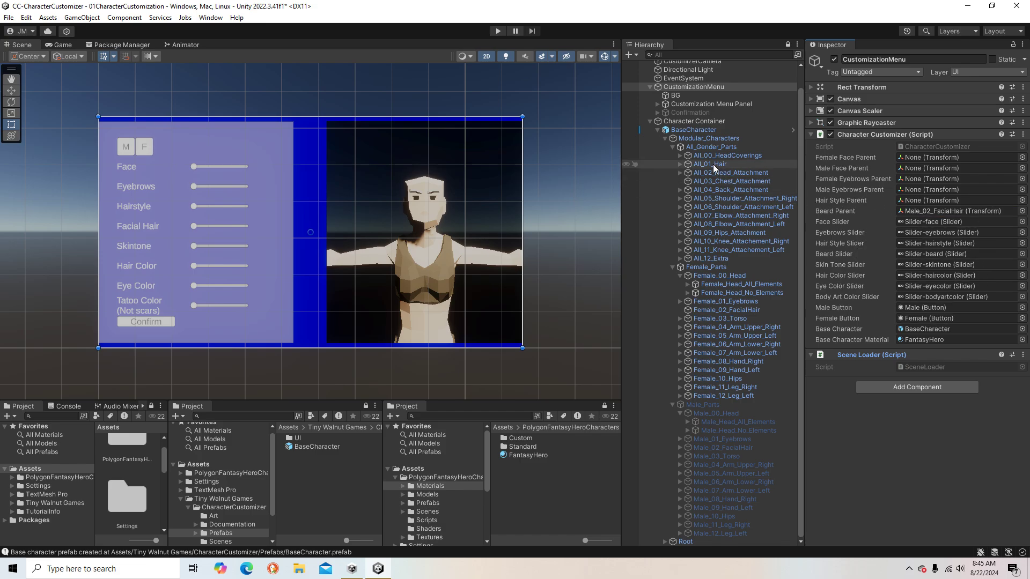
{"action": "left_click_drag", "start_coordinate": [712, 164], "coordinate": [919, 200]}
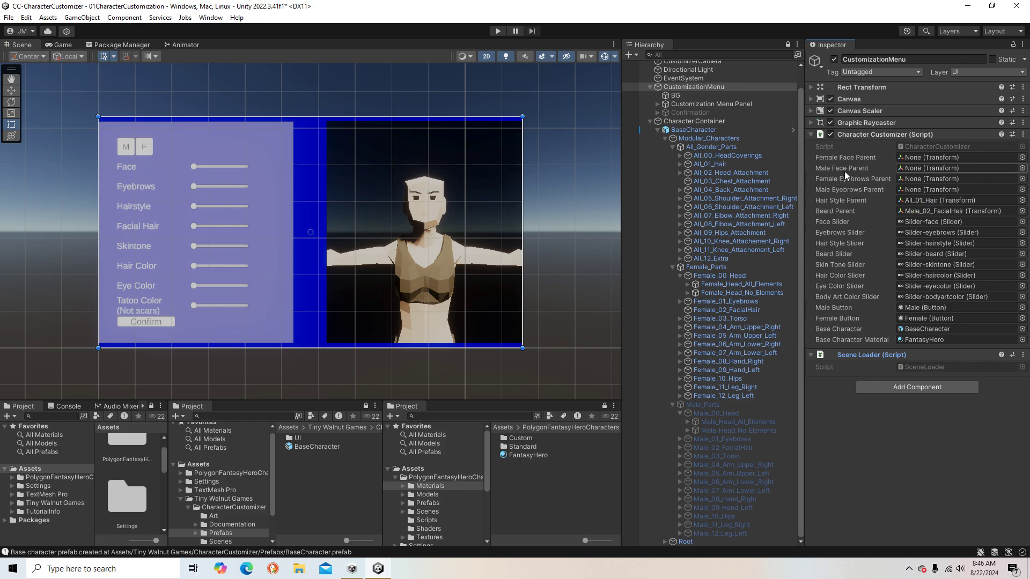
- Collapse All_Gender_Parts and assign Female_Head_All_Elements and Male_Head_All_Elements to the Female and Male Face Parent references
{"action": "left_click", "coordinate": [672, 147]}
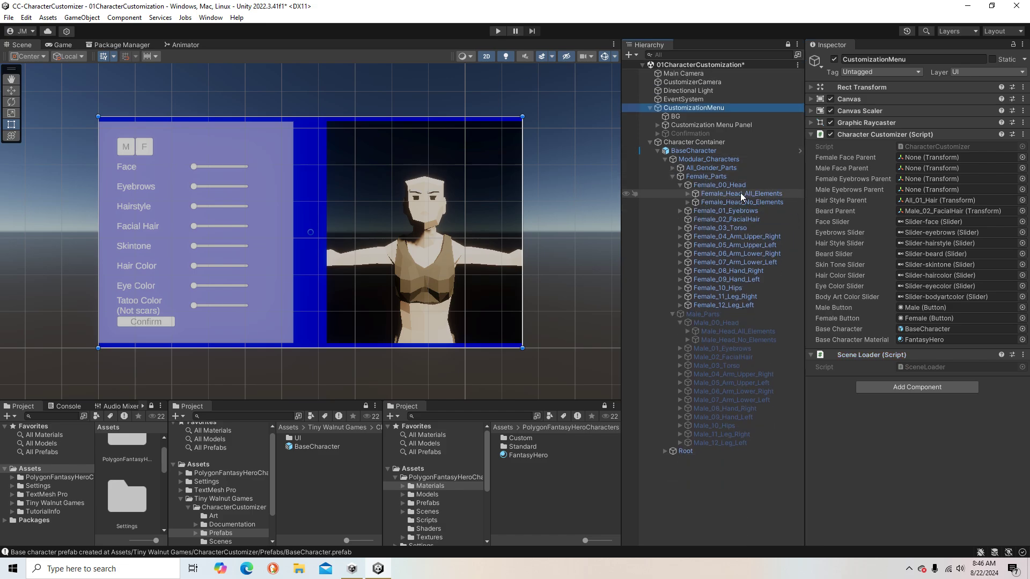
{"action": "left_click_drag", "start_coordinate": [740, 193], "coordinate": [910, 157]}
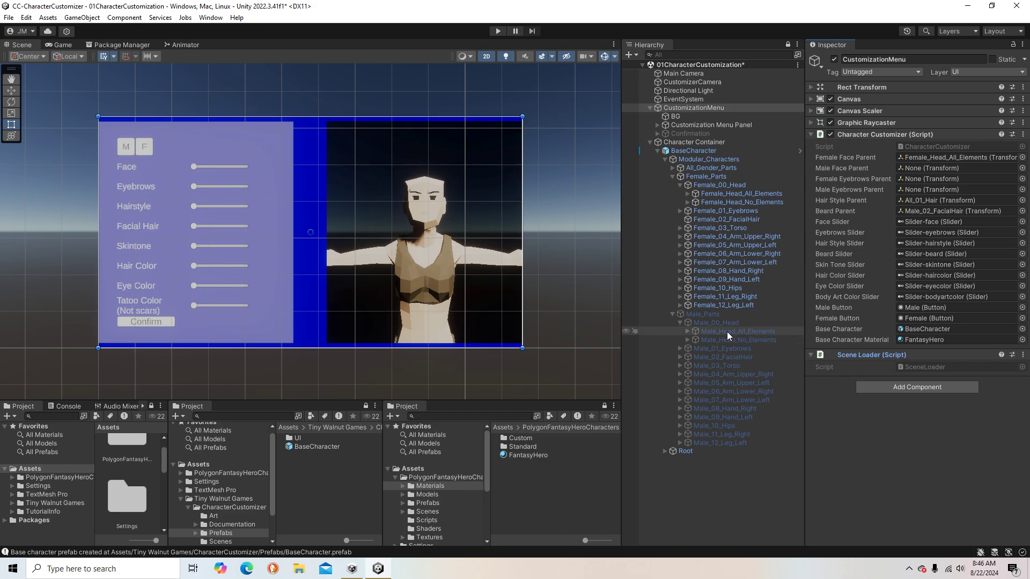
{"action": "left_click_drag", "start_coordinate": [736, 331], "coordinate": [912, 168]}
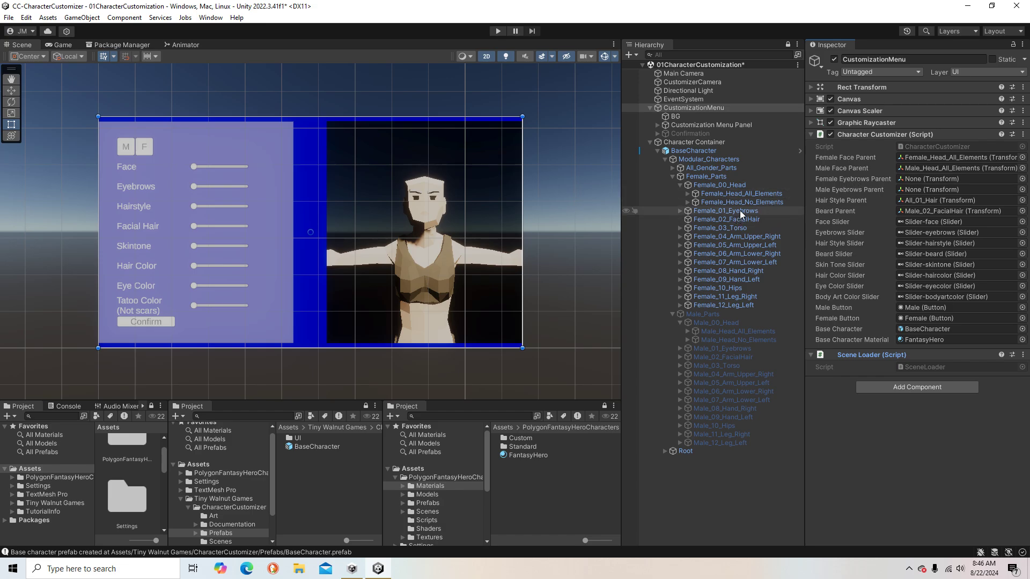
- Assign Female_01_Eyebrows to the Female Eyebrows Parent reference and Male_01_Eyebrows to the Male Eyebrows Parent reference
{"action": "left_click", "coordinate": [680, 211]}
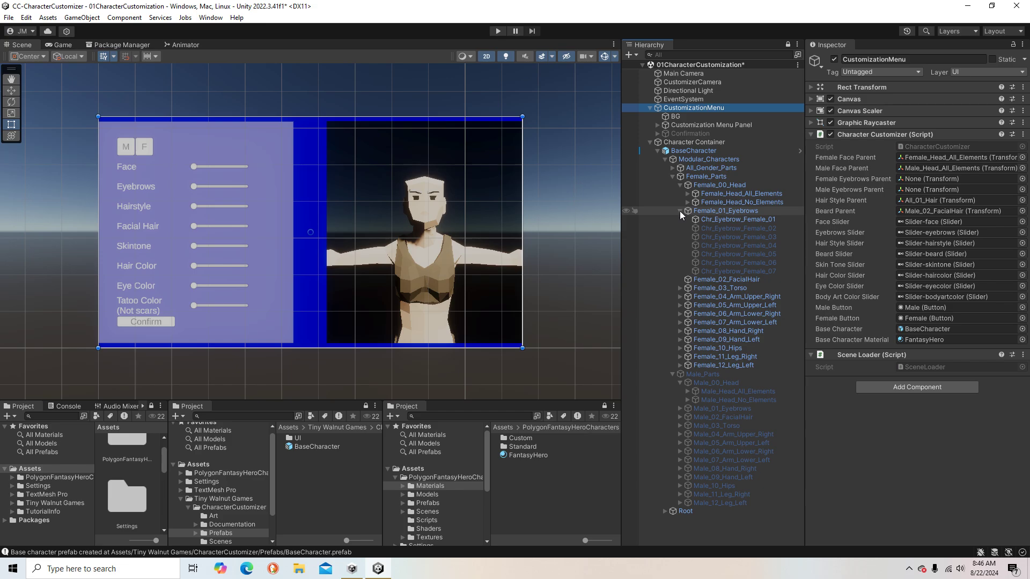
{"action": "left_click", "coordinate": [680, 211]}
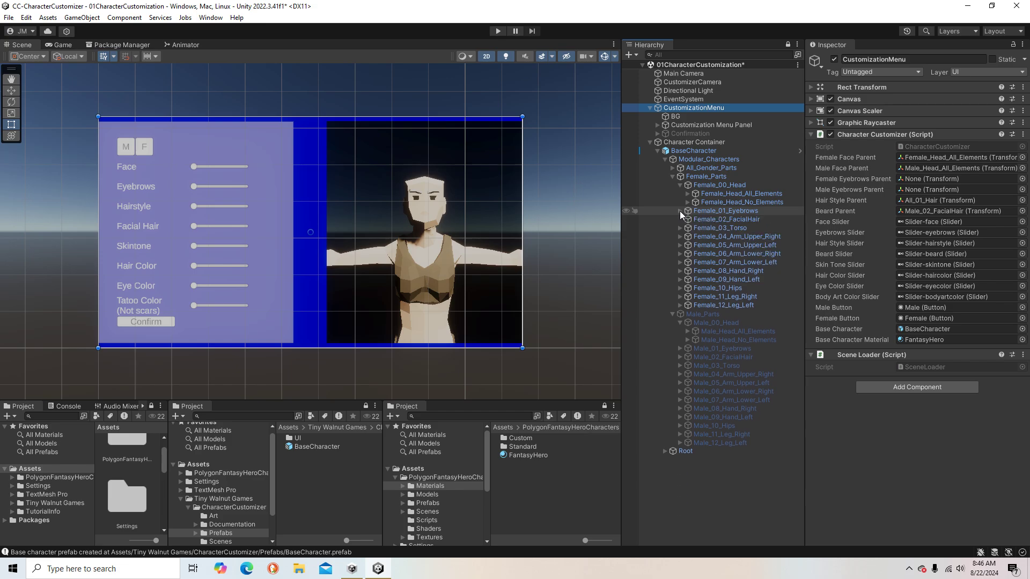
{"action": "left_click_drag", "start_coordinate": [726, 210], "coordinate": [915, 179]}
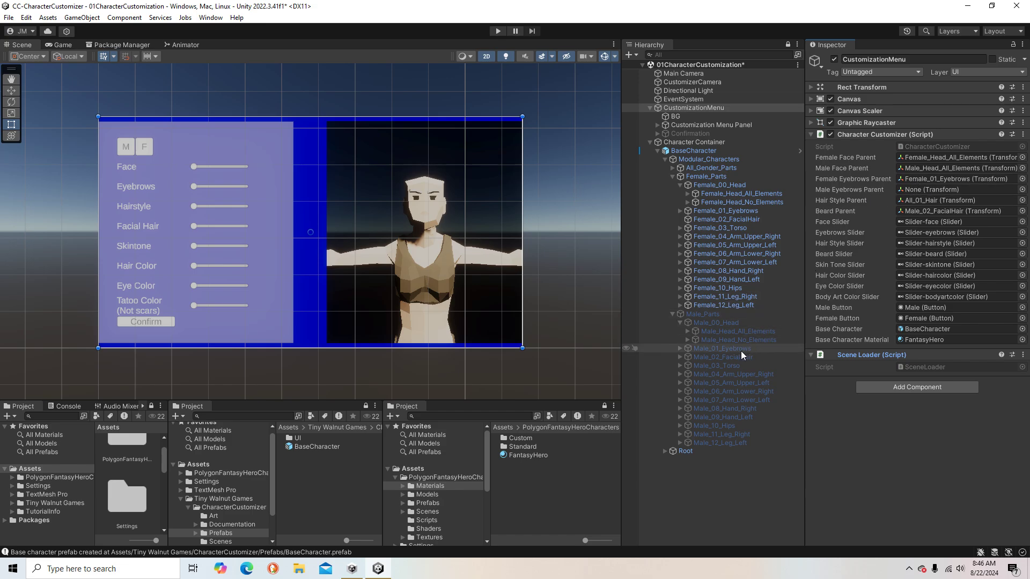
{"action": "left_click_drag", "start_coordinate": [741, 350], "coordinate": [915, 191]}
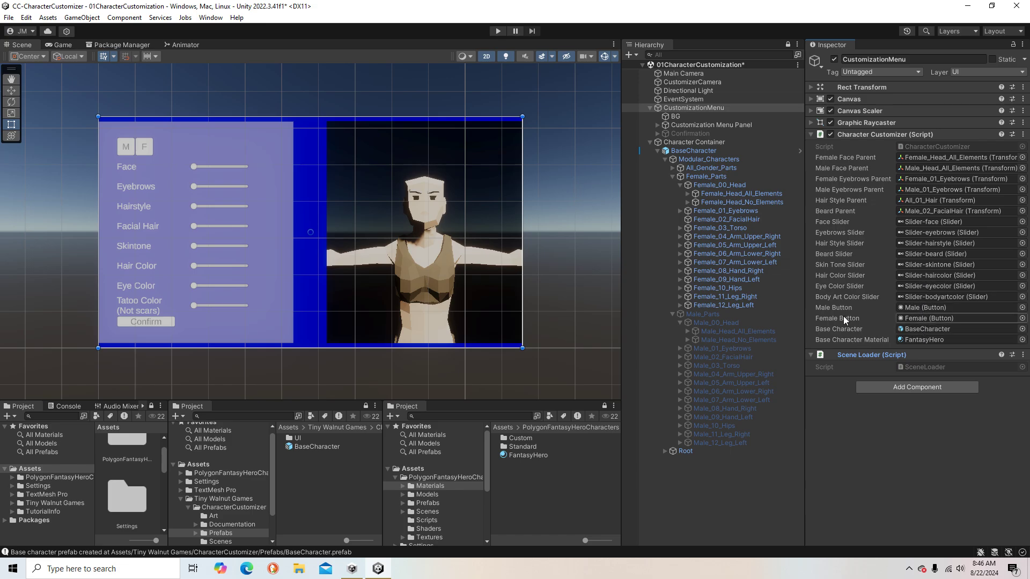
- Collapse BaseCharacter and Character Container, then reopen Customization Menu Panel and collapse its CC-SkinTone through CC-BodyArtColor groups
{"action": "left_click", "coordinate": [657, 151]}
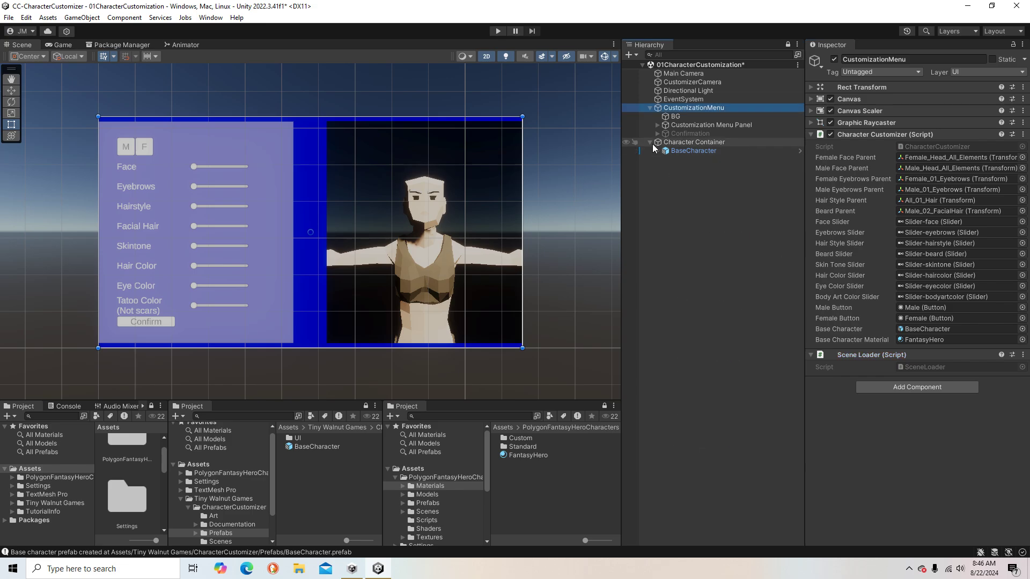
{"action": "left_click", "coordinate": [650, 142]}
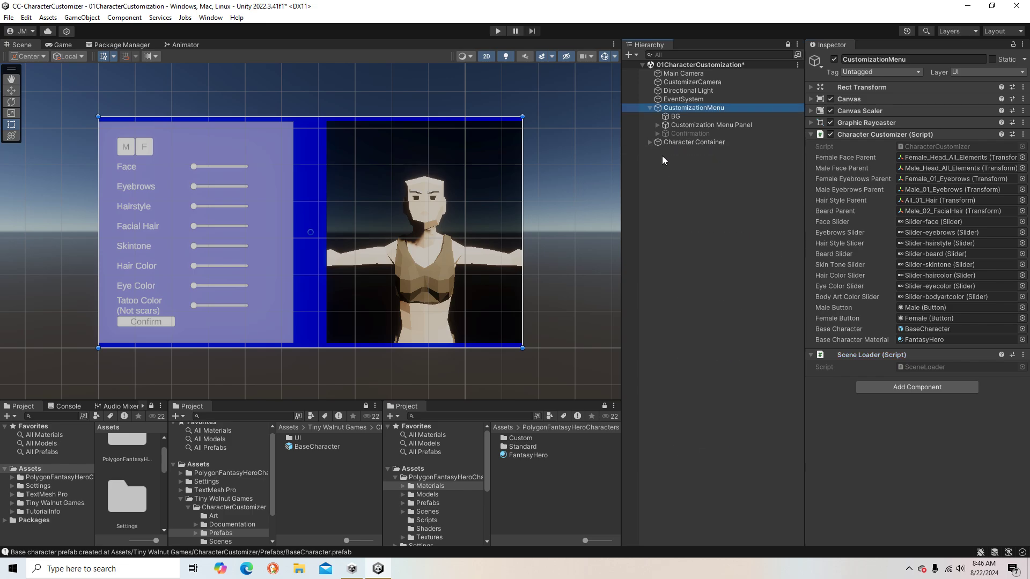
{"action": "left_click", "coordinate": [656, 125]}
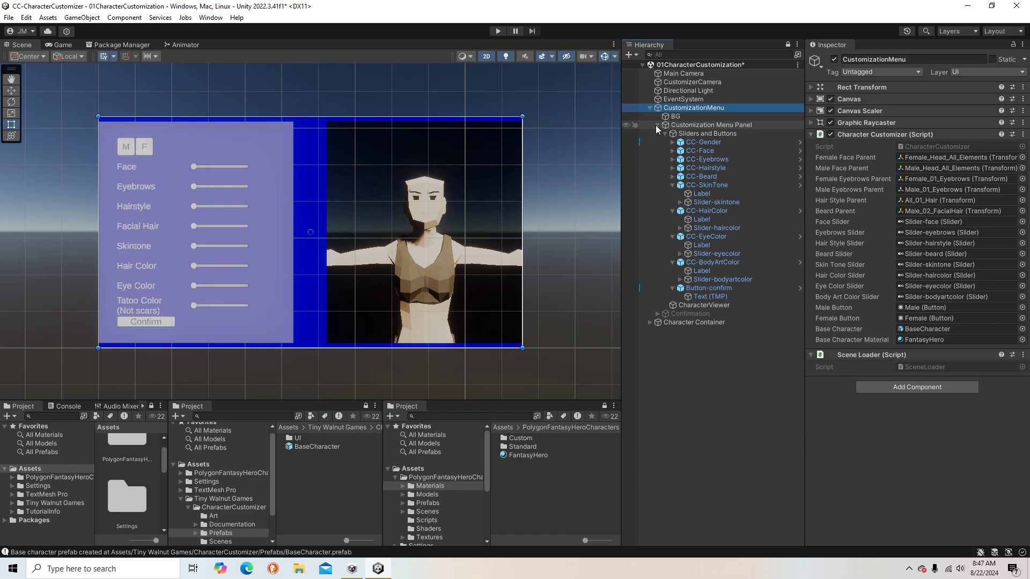
{"action": "left_click", "coordinate": [672, 185]}
{"action": "left_click", "coordinate": [672, 193]}
{"action": "left_click", "coordinate": [673, 203]}
{"action": "left_click", "coordinate": [672, 211]}
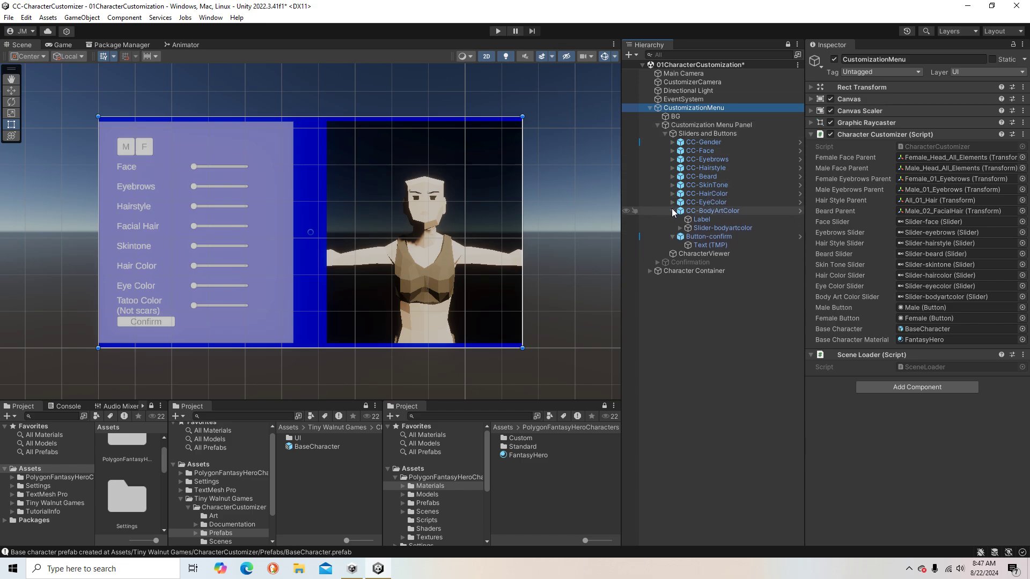
- Examine Button-confirm's first On Click event, checking its CharacterCustomizer function choice and its target object
{"action": "left_click", "coordinate": [712, 219]}
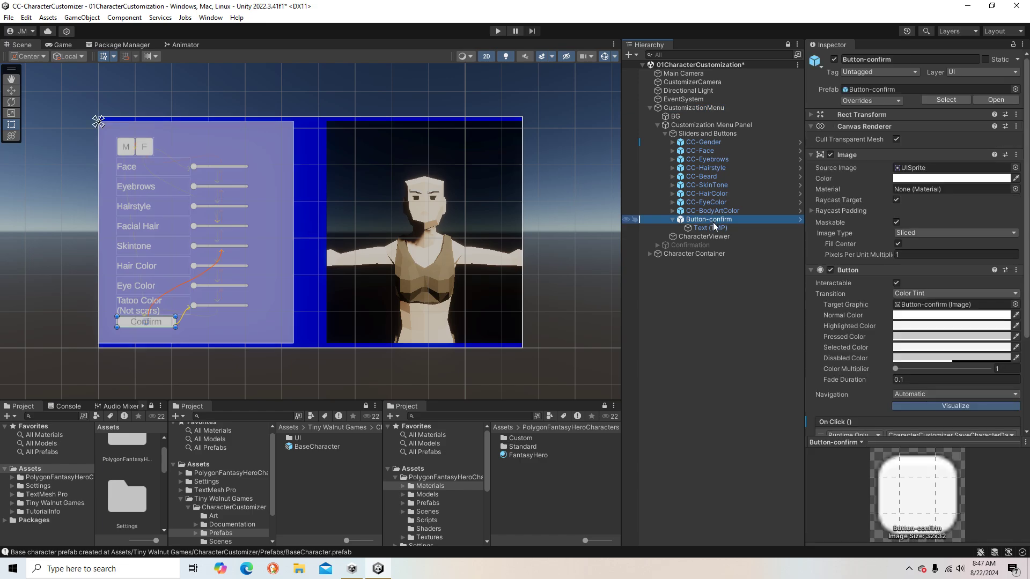
{"action": "scroll", "coordinate": [836, 252], "scroll_direction": "down", "scroll_amount": 3}
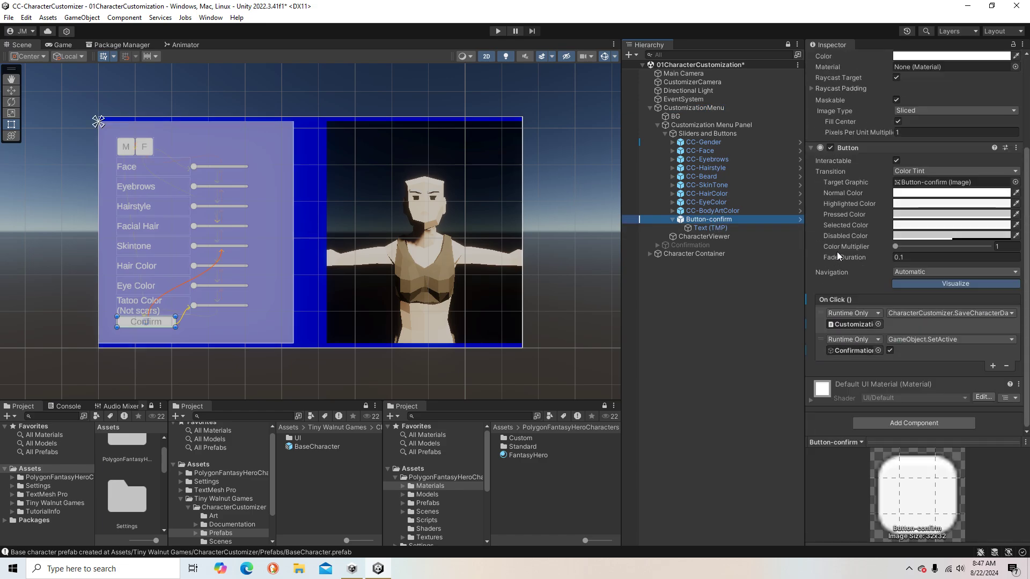
{"action": "left_click", "coordinate": [1000, 313]}
{"action": "mouse_move", "coordinate": [952, 411]}
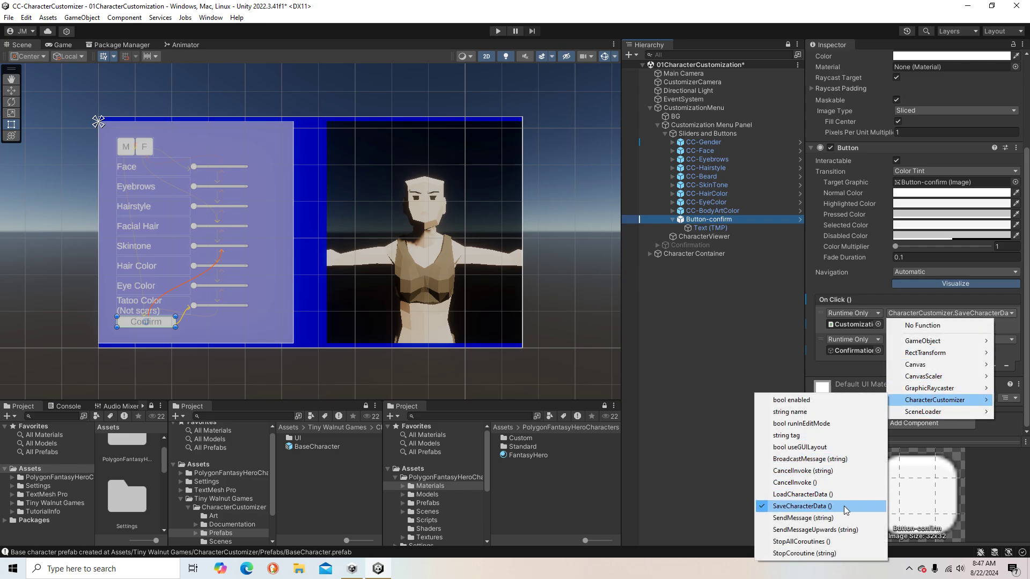
{"action": "left_click", "coordinate": [857, 279]}
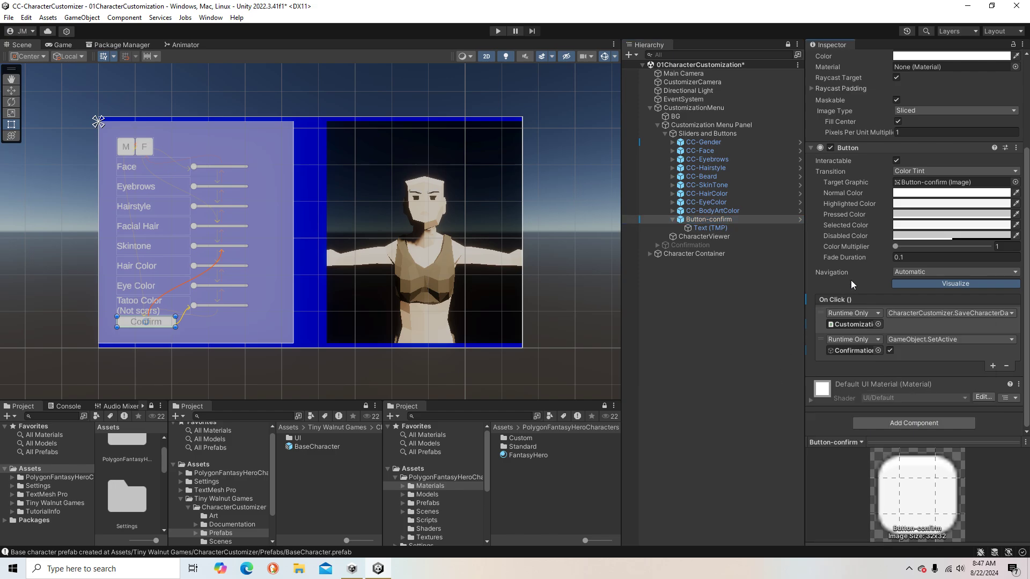
{"action": "left_click", "coordinate": [838, 324]}
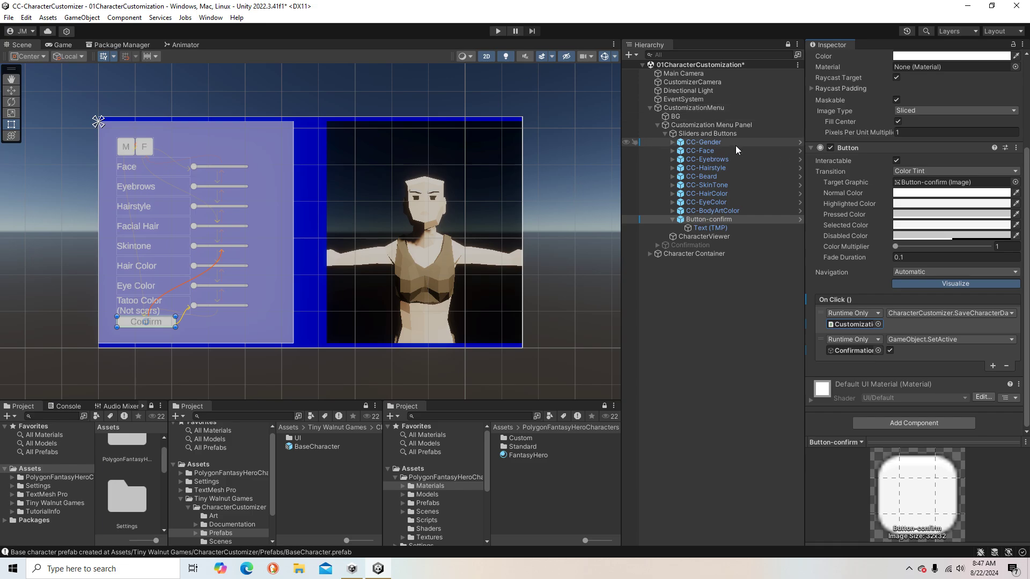
- Collapse Button-confirm's Canvas Renderer and Image components and locate the object targeted by its GameObject.SetActive event
{"action": "scroll", "coordinate": [851, 226], "scroll_direction": "up", "scroll_amount": 4}
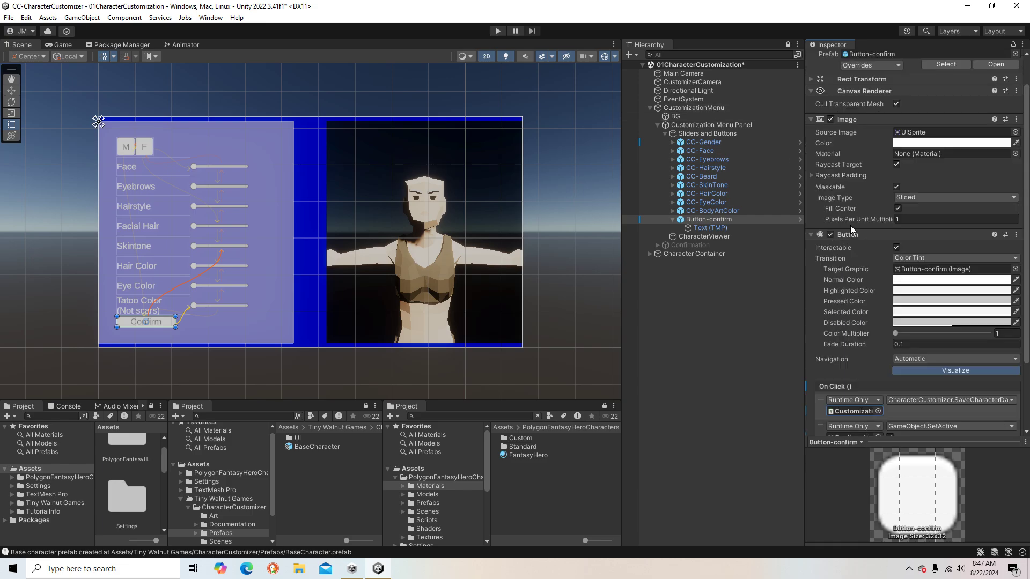
{"action": "left_click", "coordinate": [811, 126]}
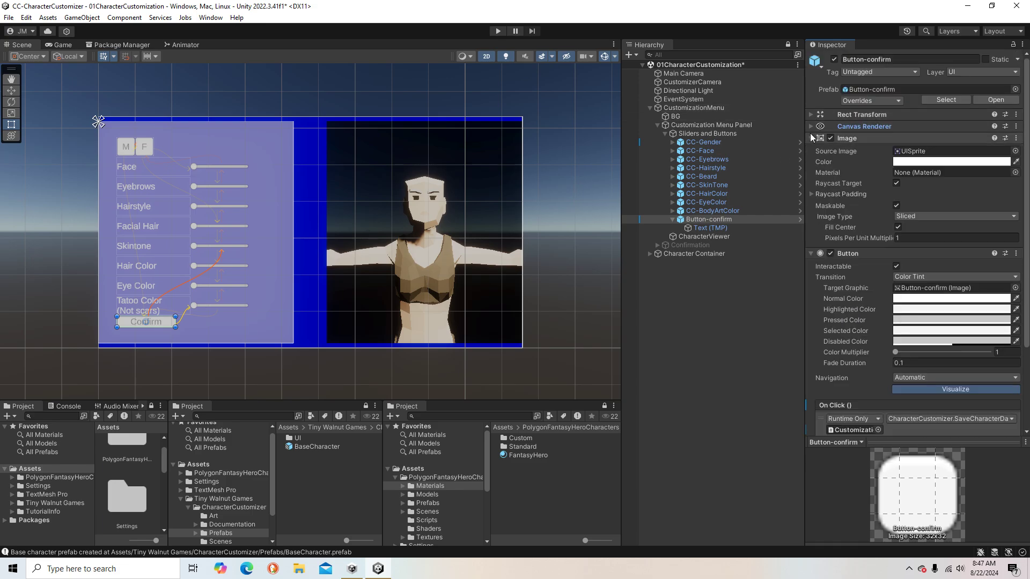
{"action": "left_click", "coordinate": [811, 138]}
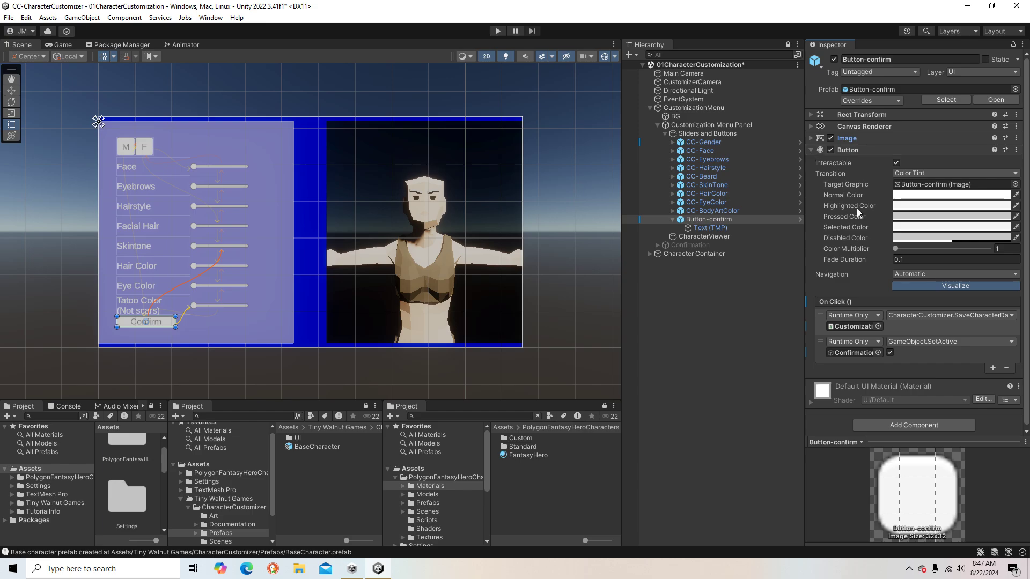
{"action": "scroll", "coordinate": [859, 221], "scroll_direction": "down", "scroll_amount": 1}
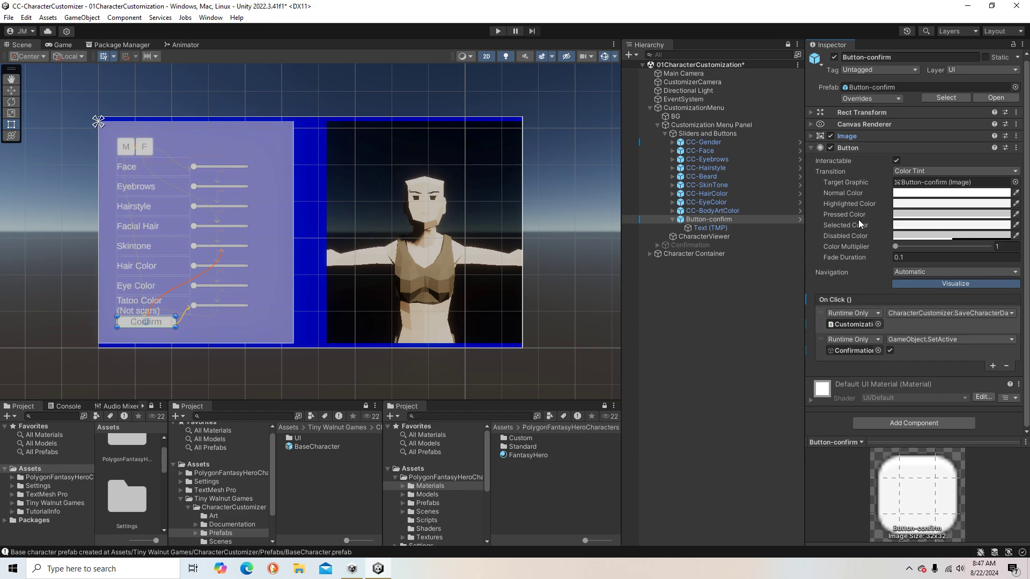
{"action": "left_click", "coordinate": [848, 351]}
- Expand the Confirmation object and its GameObject child, and inspect the No button's On Click event
{"action": "left_click", "coordinate": [657, 246]}
{"action": "left_click", "coordinate": [664, 262]}
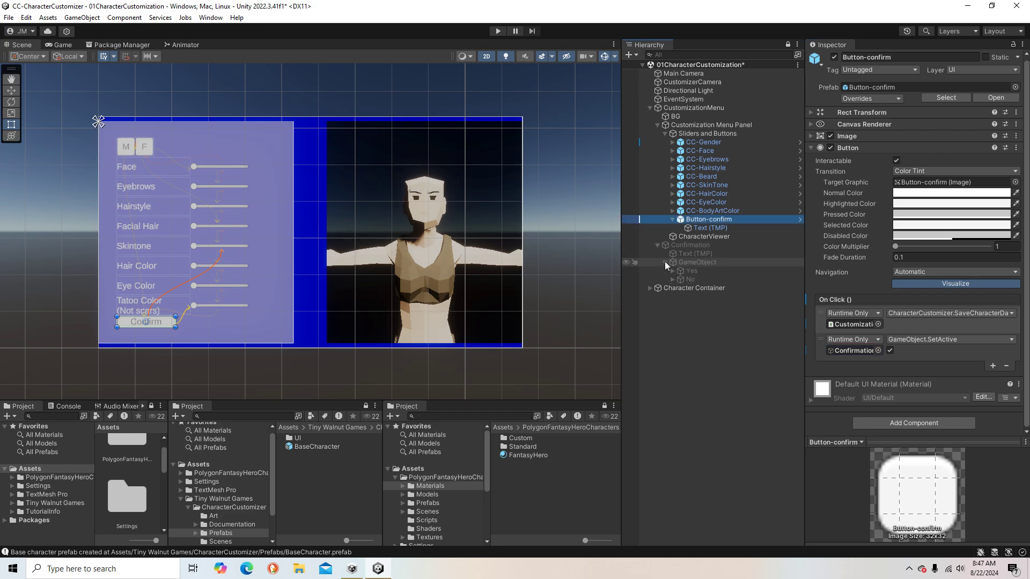
{"action": "left_click", "coordinate": [702, 280]}
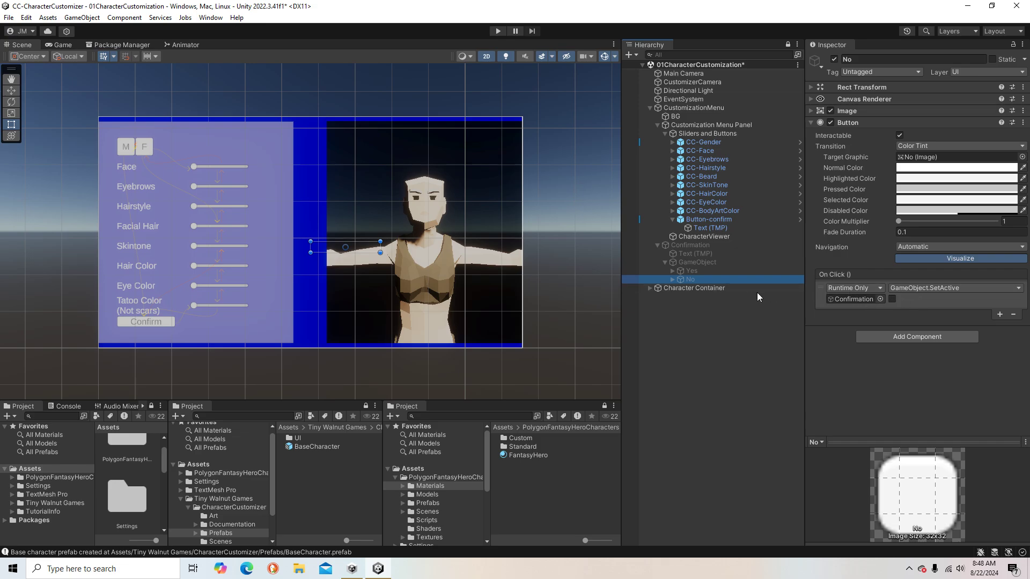
- Move the Yes button's GameObject.SetActive event above SceneLoader.LoadNextScene, check CustomizationMenu's scripts, and collapse the Confirmation group
{"action": "left_click", "coordinate": [694, 271]}
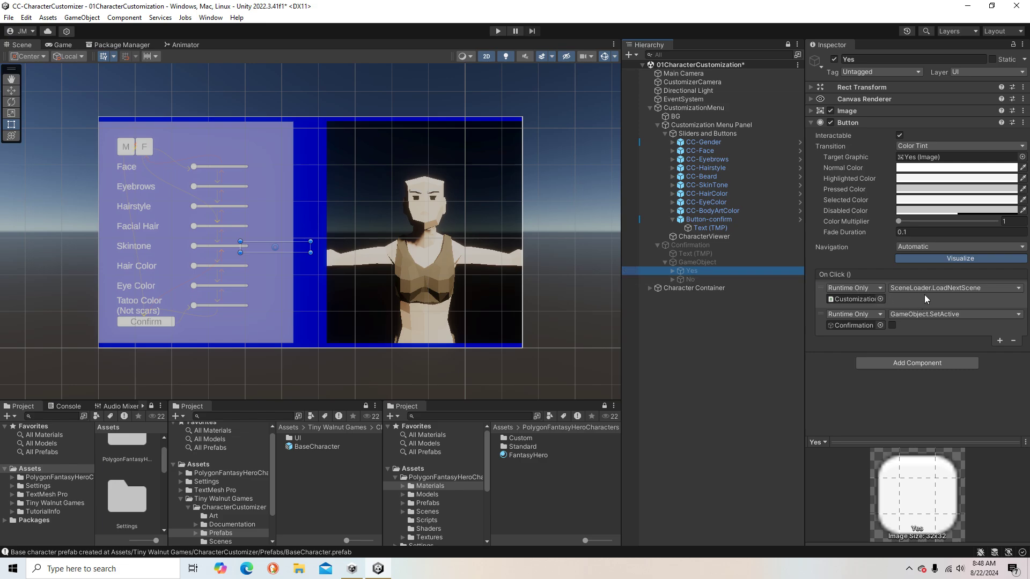
{"action": "left_click_drag", "start_coordinate": [822, 315], "coordinate": [824, 294]}
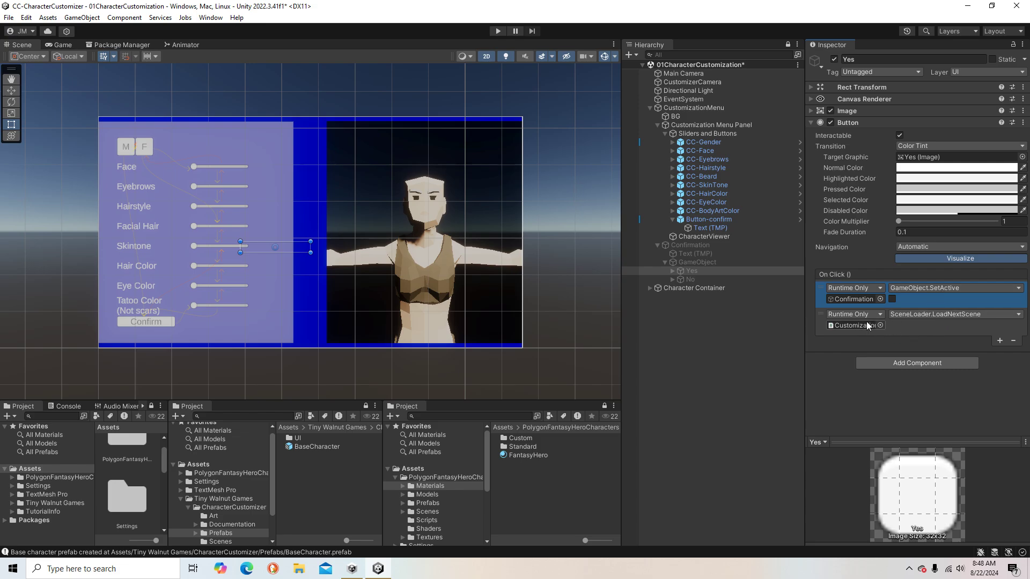
{"action": "left_click", "coordinate": [700, 109]}
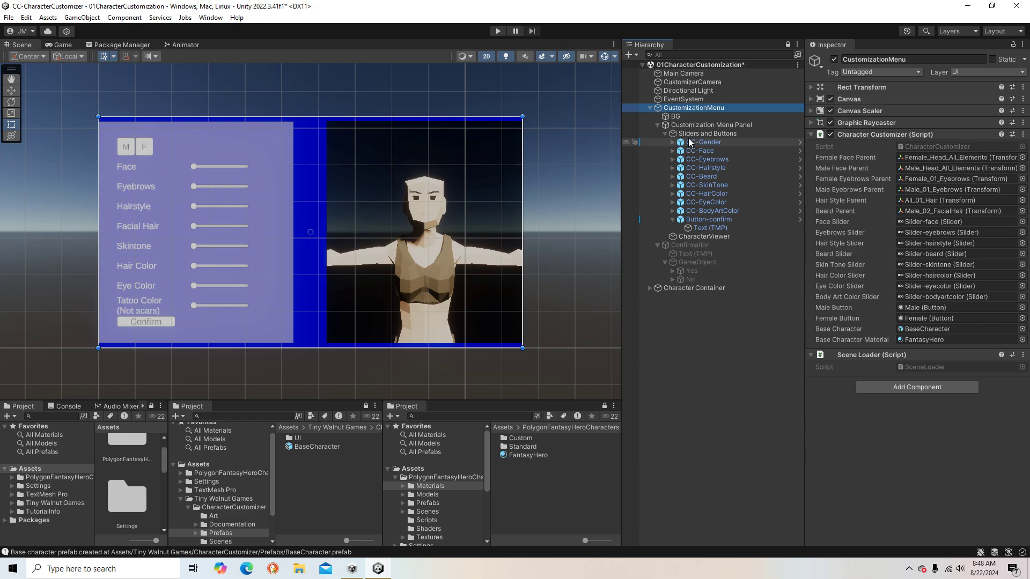
{"action": "left_click", "coordinate": [689, 270]}
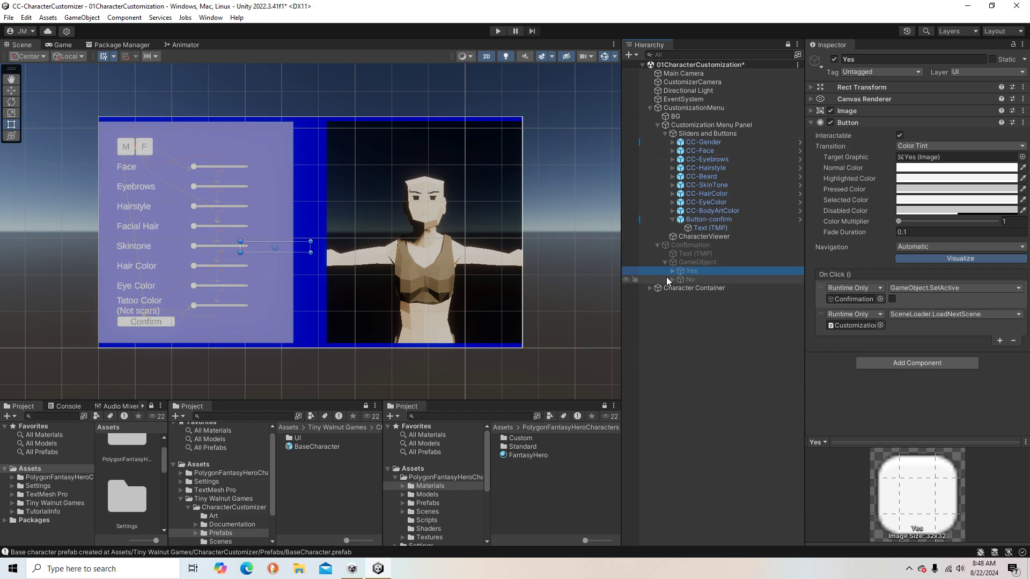
{"action": "left_click", "coordinate": [665, 263]}
{"action": "left_click", "coordinate": [657, 245]}
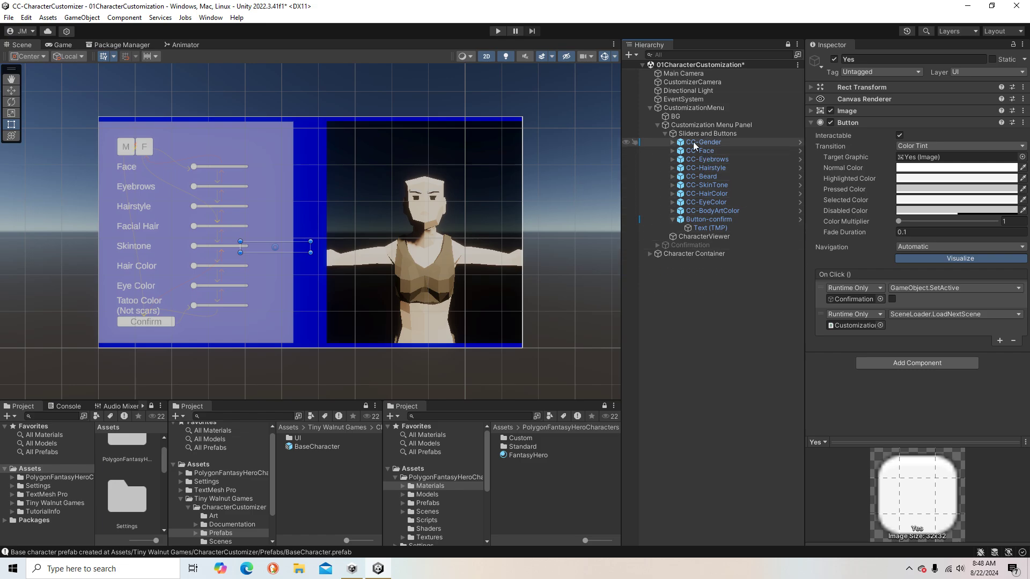
- Assign Female_Parts and Male_Parts from BaseCharacter as the targets of the CC-Gender Male button's first two On Click events
{"action": "left_click", "coordinate": [672, 142]}
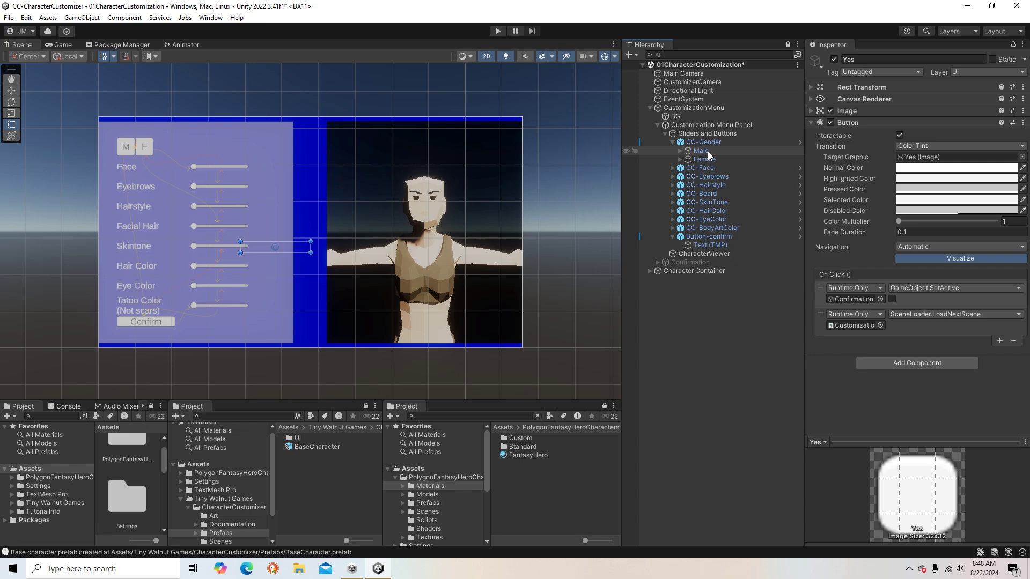
{"action": "left_click", "coordinate": [707, 151]}
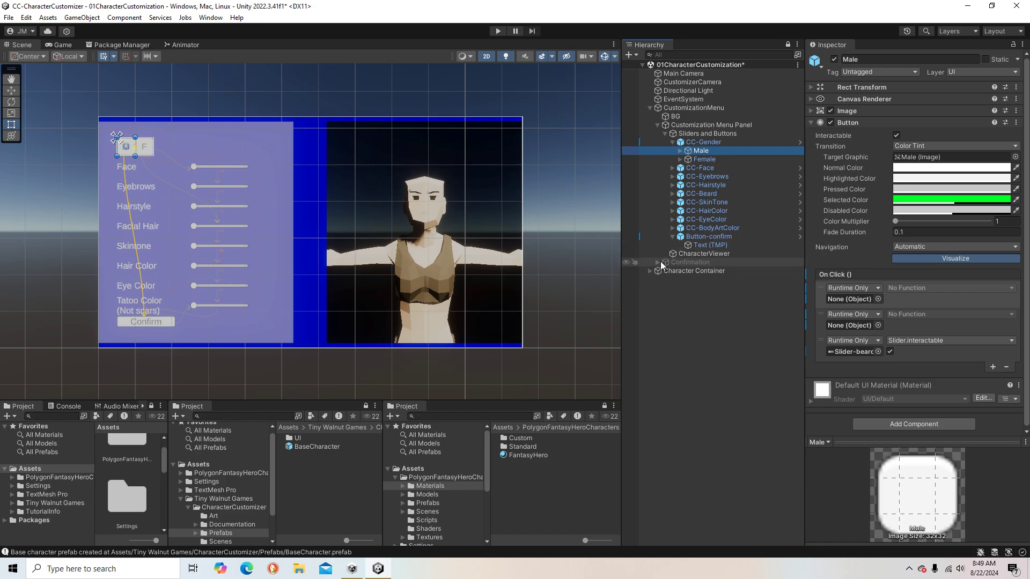
{"action": "left_click", "coordinate": [650, 271]}
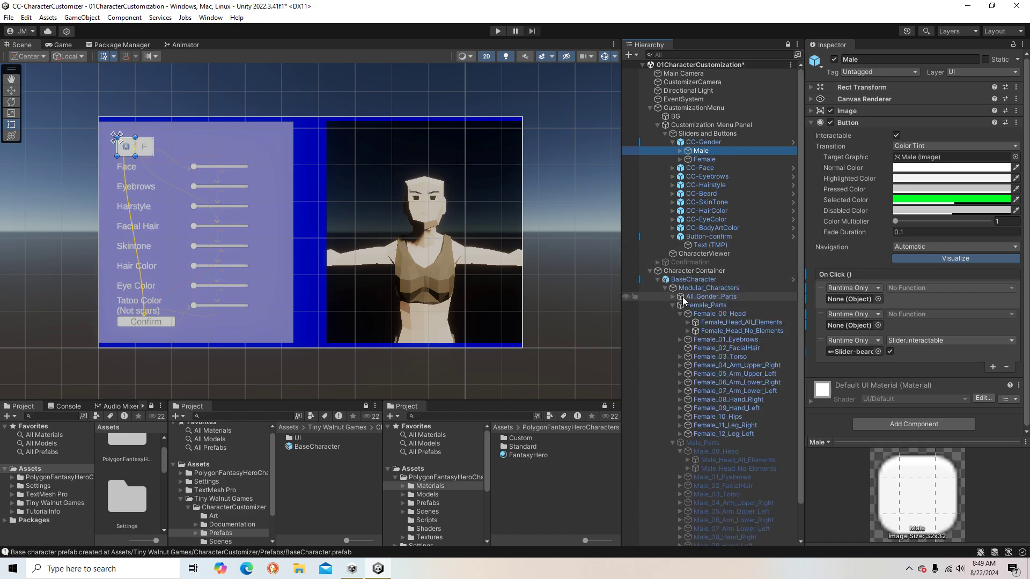
{"action": "scroll", "coordinate": [768, 282], "scroll_direction": "down", "scroll_amount": 3}
{"action": "scroll", "coordinate": [767, 282], "scroll_direction": "down", "scroll_amount": 1}
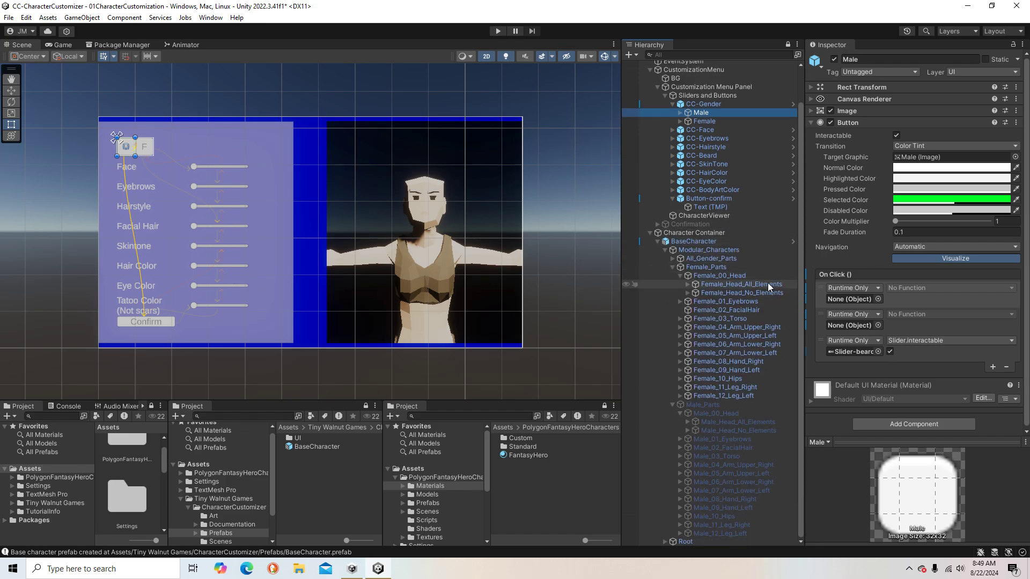
{"action": "left_click", "coordinate": [671, 267]}
{"action": "left_click", "coordinate": [673, 314]}
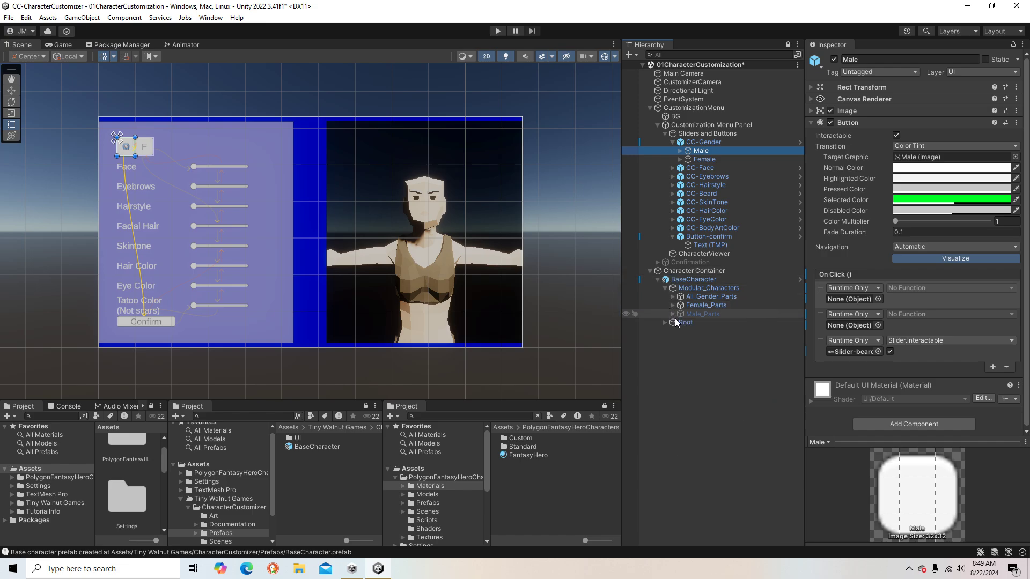
{"action": "left_click_drag", "start_coordinate": [715, 306], "coordinate": [848, 298]}
{"action": "left_click_drag", "start_coordinate": [712, 314], "coordinate": [856, 325]}
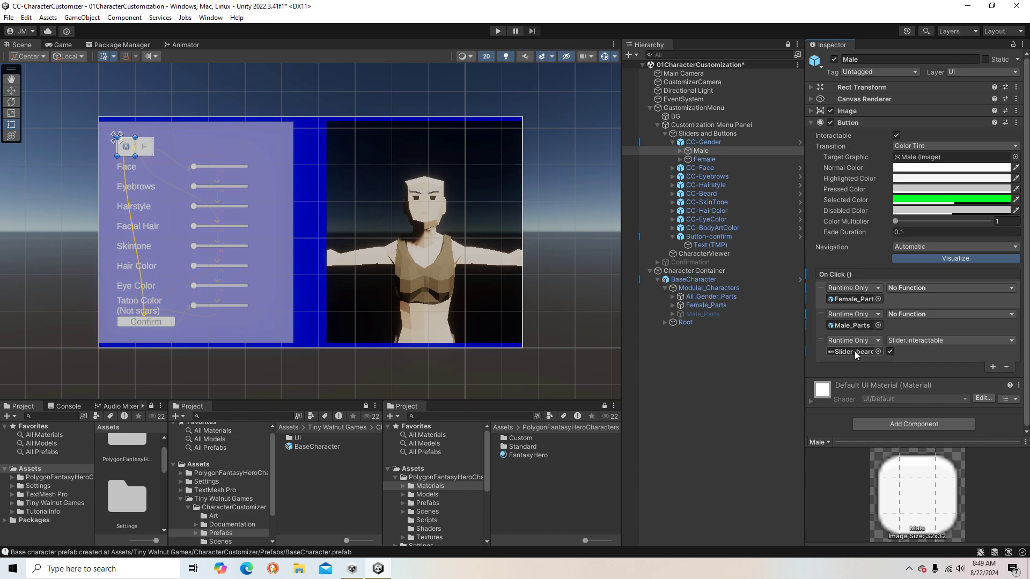
- Set both of the Male button's parts events to GameObject.SetActive, with Female_Parts unchecked and Male_Parts checked
{"action": "left_click", "coordinate": [913, 288]}
{"action": "mouse_move", "coordinate": [917, 317]}
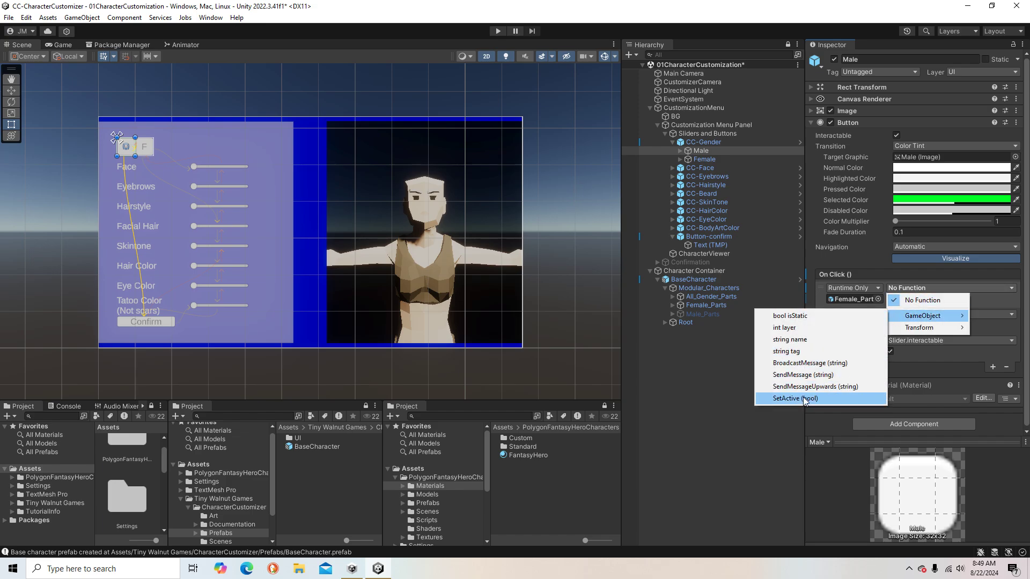
{"action": "left_click", "coordinate": [795, 398]}
{"action": "left_click", "coordinate": [908, 315]}
{"action": "mouse_move", "coordinate": [920, 342]}
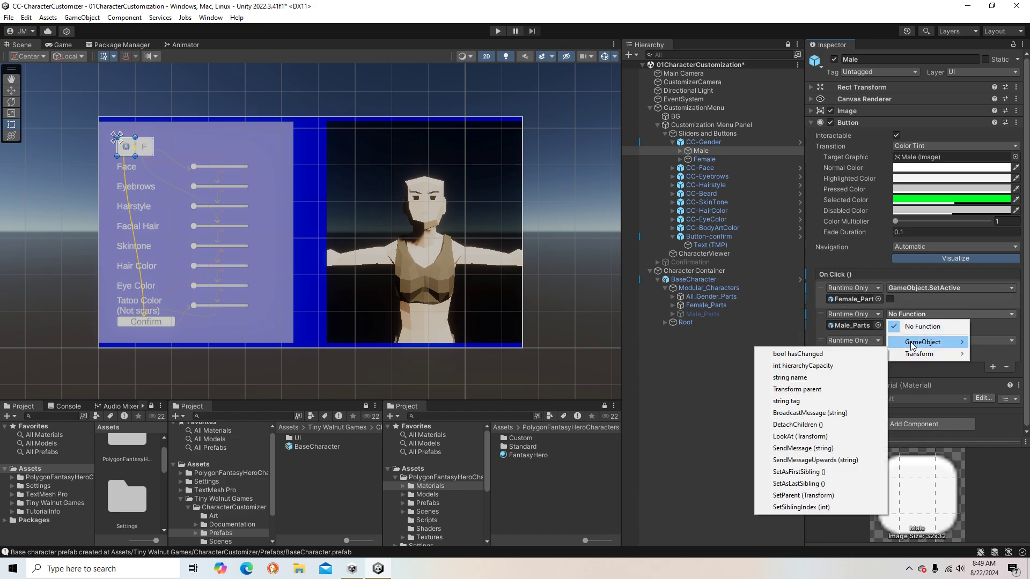
{"action": "left_click", "coordinate": [814, 425]}
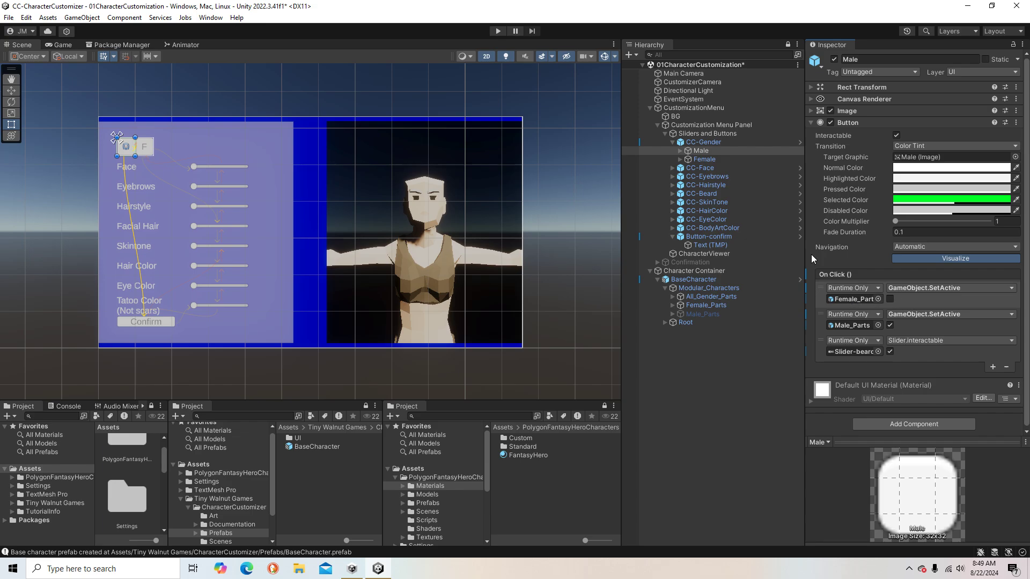
- Assign Female_Parts and Male_Parts as the targets of the Female button's first two On Click events
{"action": "left_click", "coordinate": [715, 159]}
{"action": "left_click_drag", "start_coordinate": [714, 159], "coordinate": [833, 298]}
{"action": "left_click_drag", "start_coordinate": [706, 314], "coordinate": [853, 326]}
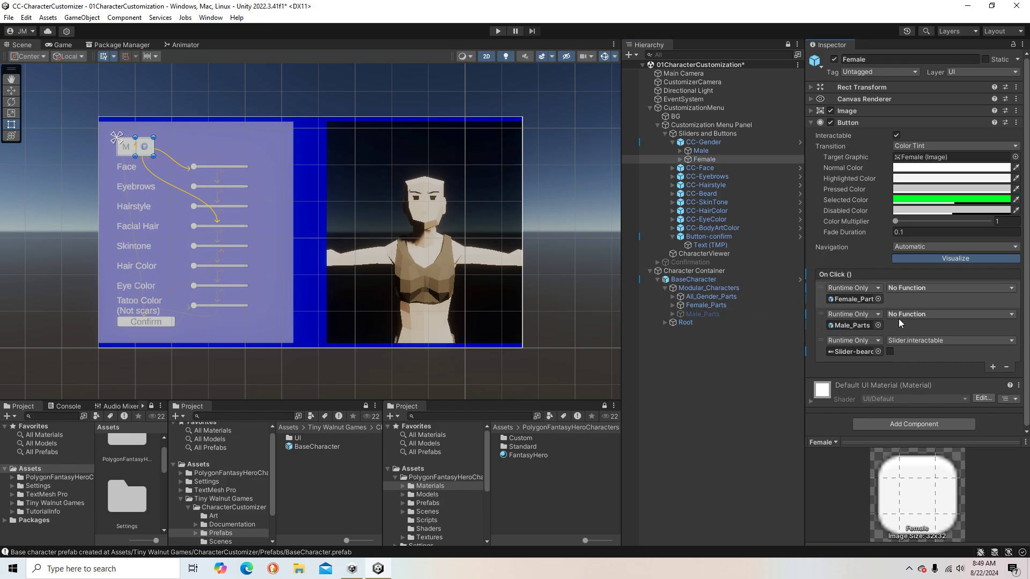
- Set both of the Female button's parts events to GameObject.SetActive, with Female_Parts checked and Male_Parts unchecked, and save the scene
{"action": "left_click", "coordinate": [932, 288]}
{"action": "mouse_move", "coordinate": [935, 316]}
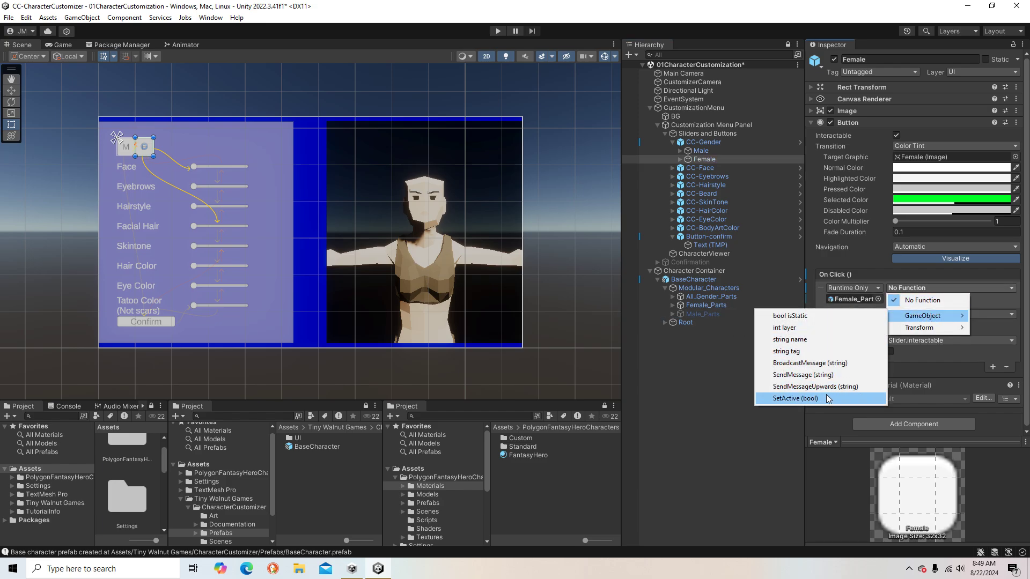
{"action": "left_click", "coordinate": [828, 399]}
{"action": "left_click", "coordinate": [919, 317]}
{"action": "mouse_move", "coordinate": [921, 355]}
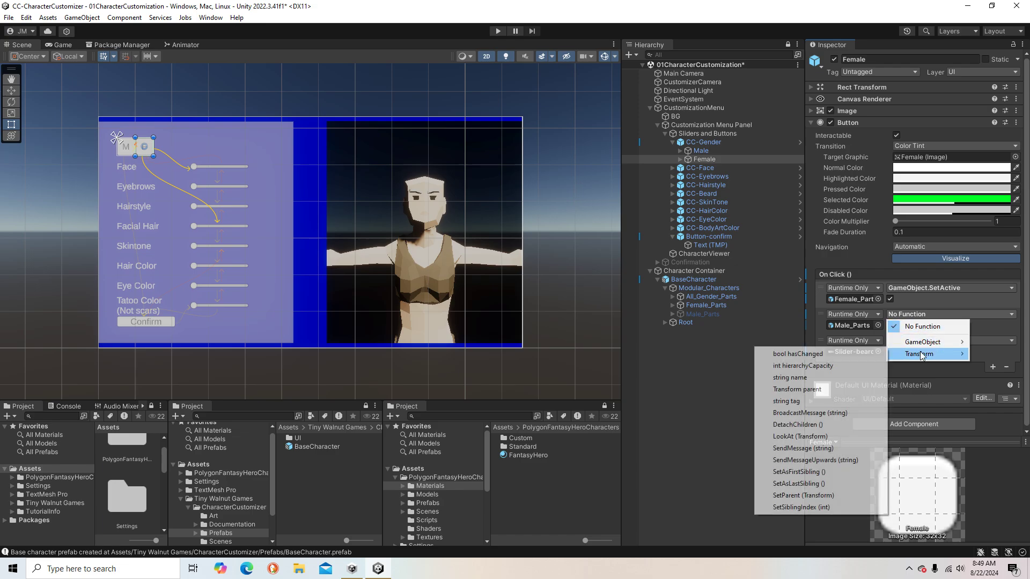
{"action": "left_click", "coordinate": [811, 413]}
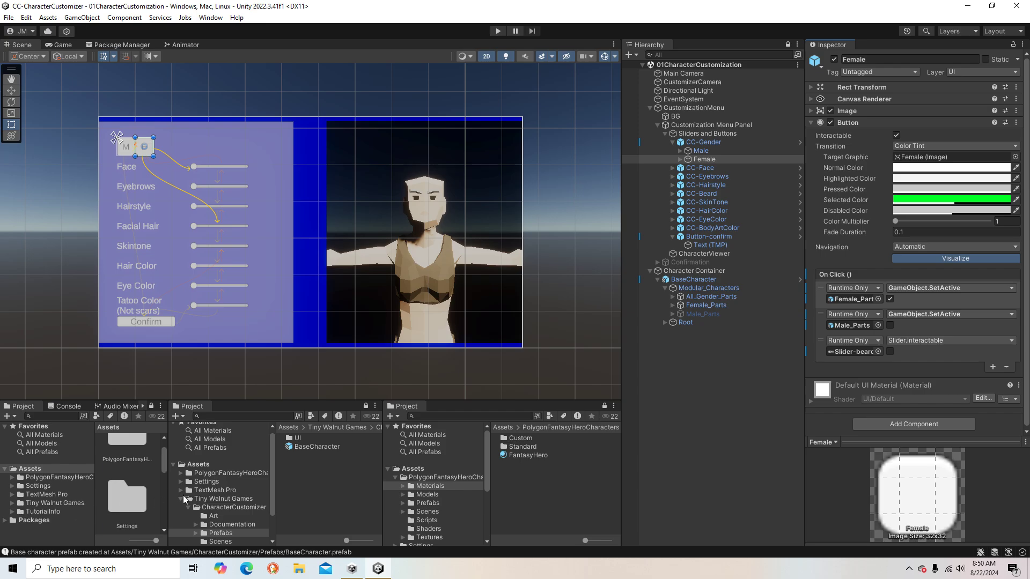
- Open the 02GameScene scene from the Scenes folder of Tiny Walnut Games' CharacterCustomizer
{"action": "left_click", "coordinate": [14, 504]}
{"action": "left_click", "coordinate": [20, 512]}
{"action": "scroll", "coordinate": [44, 518], "scroll_direction": "down", "scroll_amount": 3}
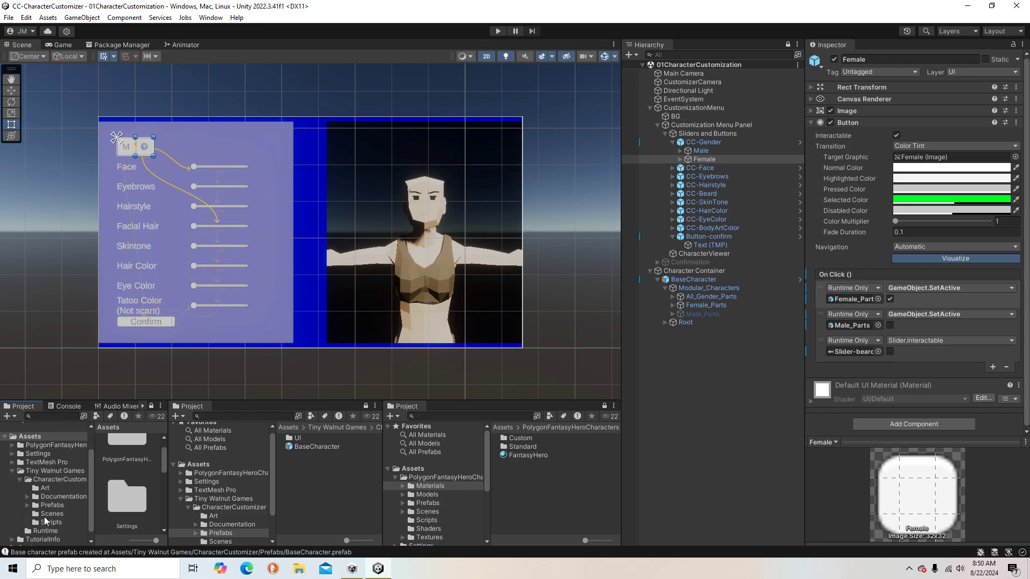
{"action": "left_click", "coordinate": [44, 515]}
{"action": "left_click", "coordinate": [135, 494]}
{"action": "double_click", "coordinate": [134, 495]}
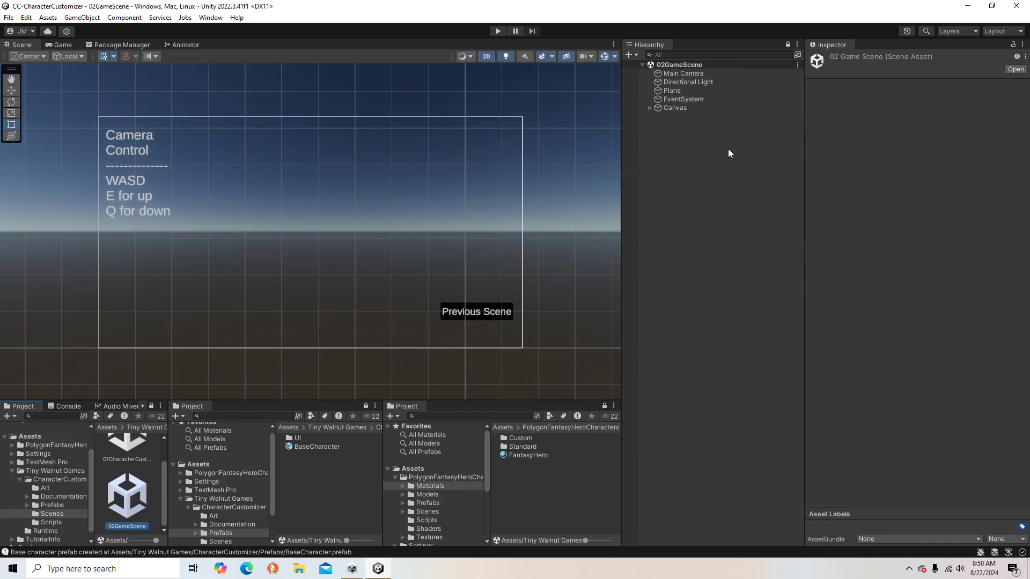
- Examine the Back button's On Click function choices and the Scene Loader script on its target Canvas
{"action": "left_click", "coordinate": [649, 108]}
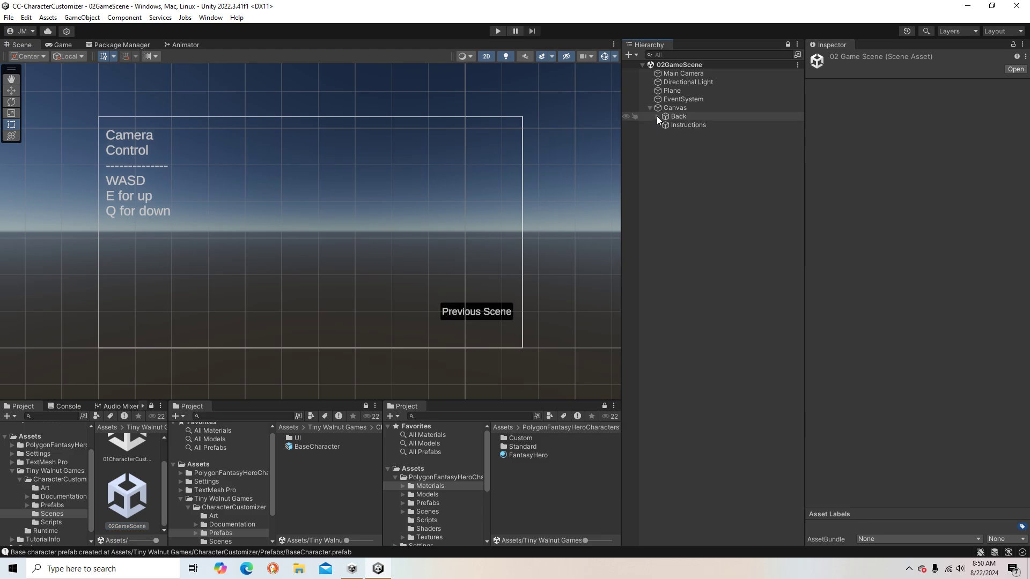
{"action": "left_click", "coordinate": [681, 116]}
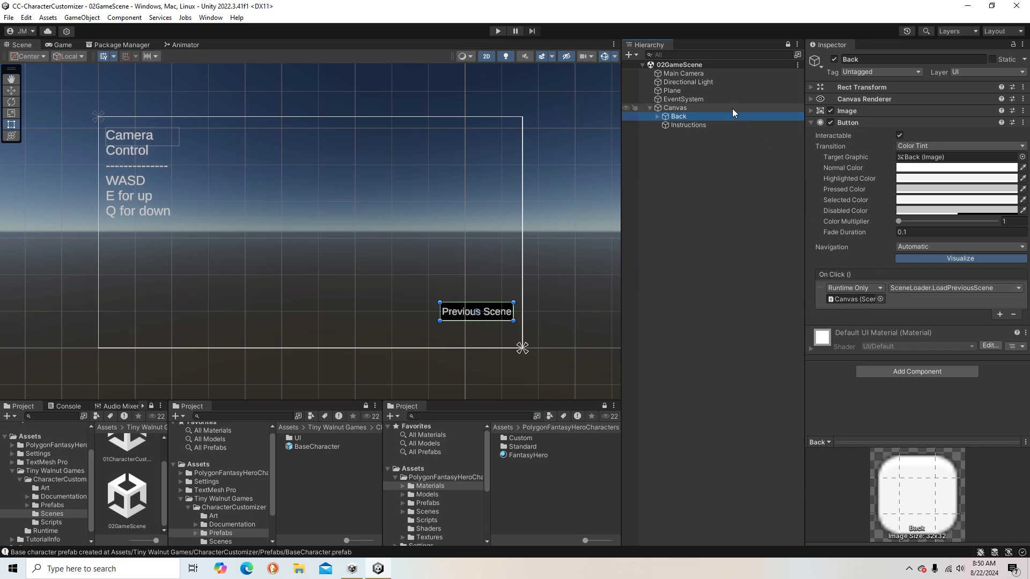
{"action": "left_click", "coordinate": [687, 108]}
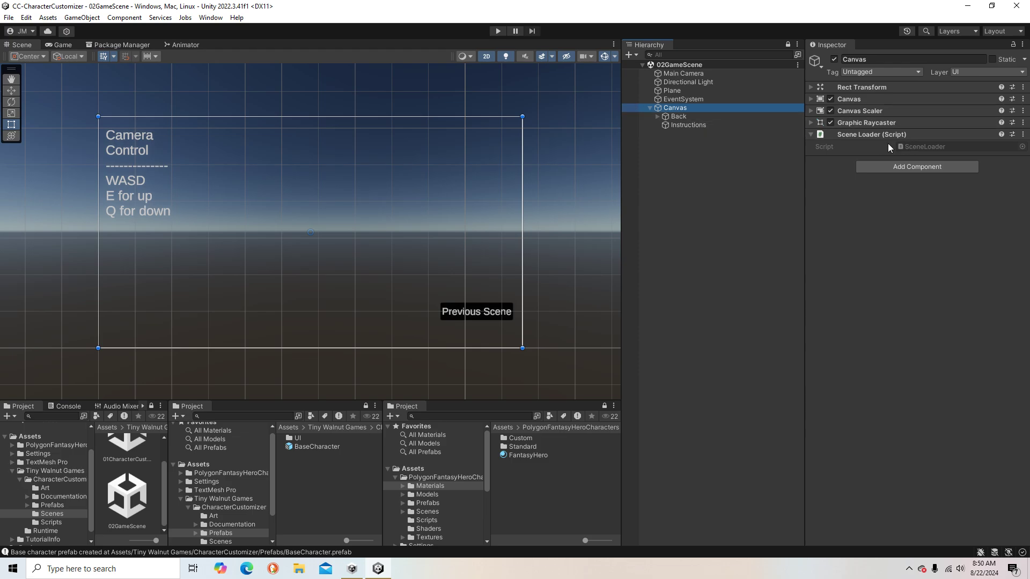
{"action": "left_click", "coordinate": [678, 117]}
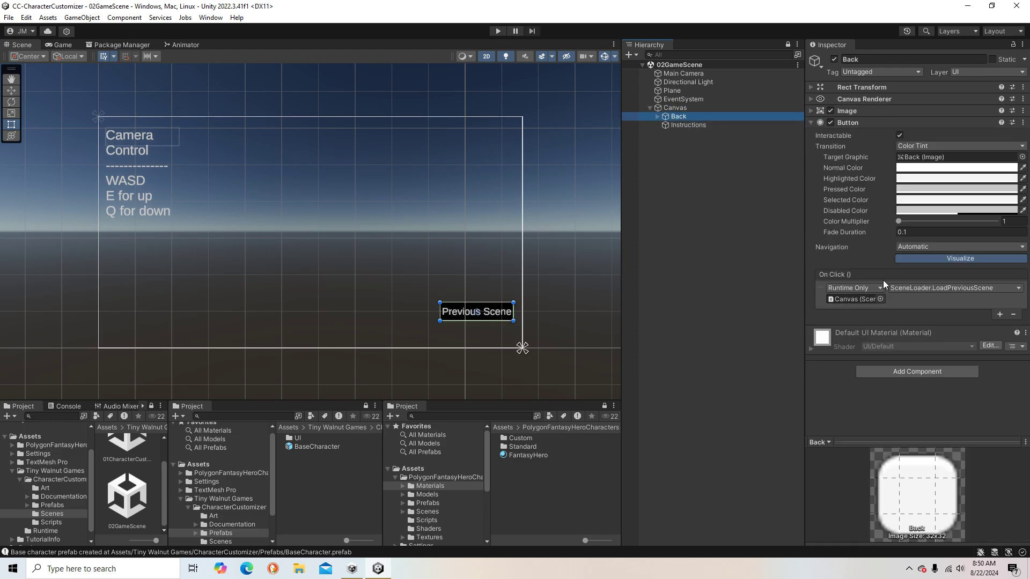
{"action": "left_click", "coordinate": [970, 290]}
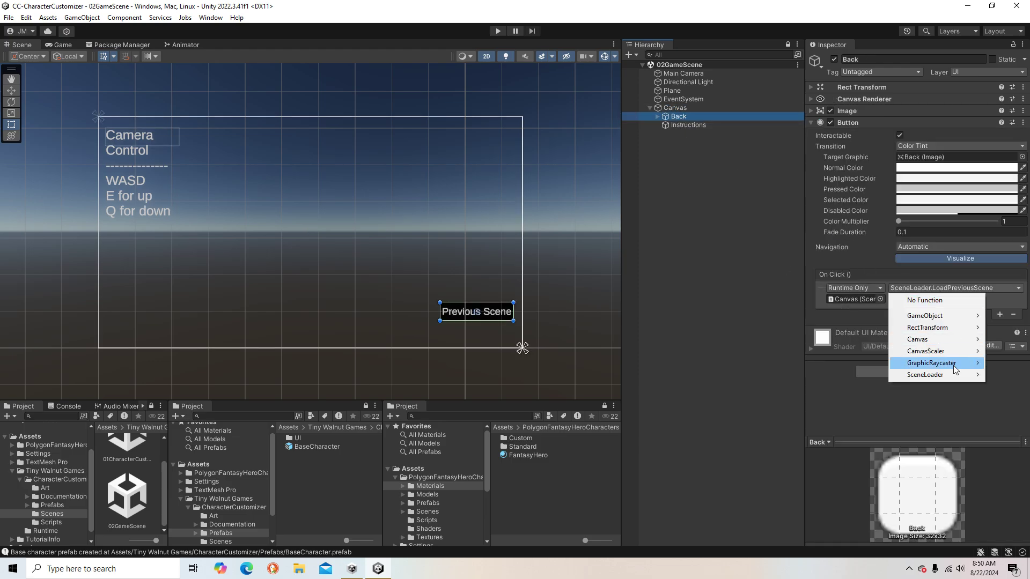
{"action": "mouse_move", "coordinate": [951, 375]}
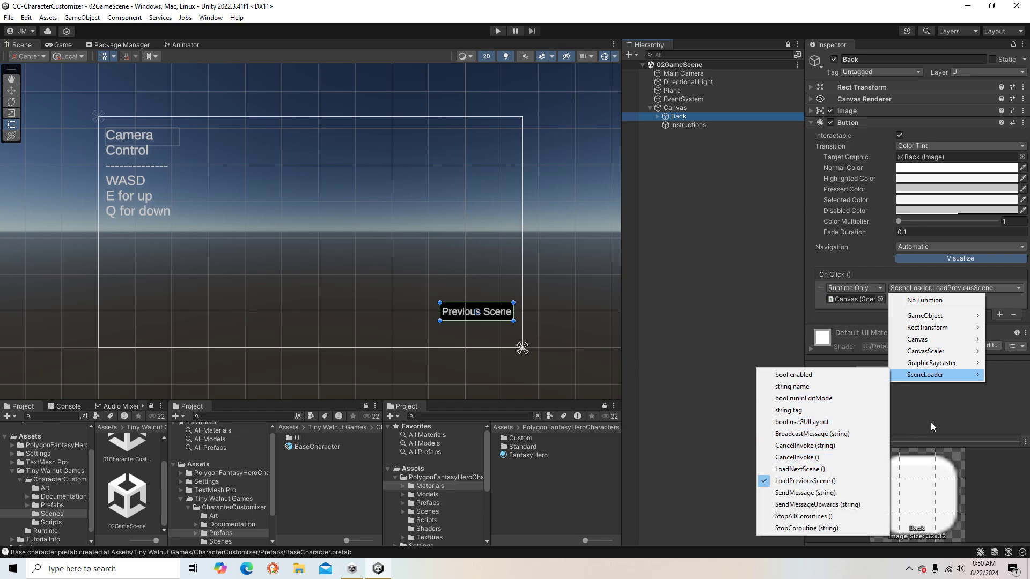
{"action": "left_click", "coordinate": [667, 149]}
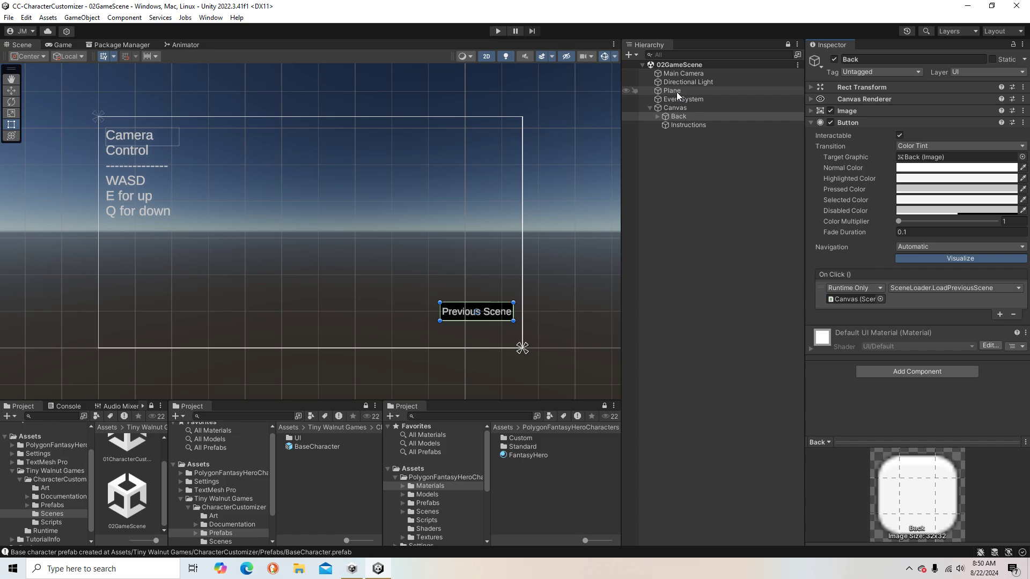
- Inspect the Instructions text object, then collapse Canvas and clear the selection
{"action": "left_click", "coordinate": [681, 124]}
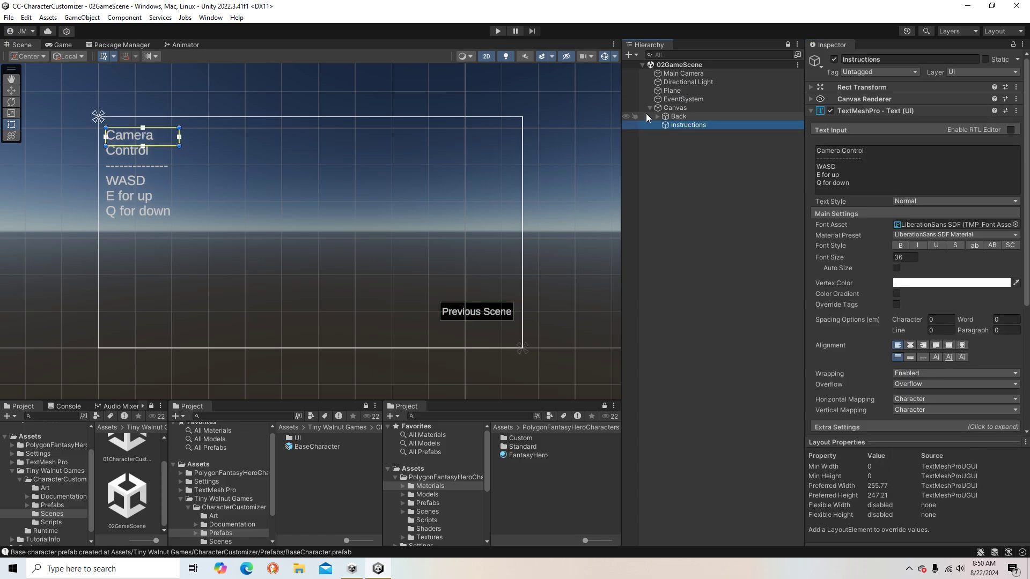
{"action": "left_click", "coordinate": [649, 107]}
{"action": "left_click", "coordinate": [668, 122]}
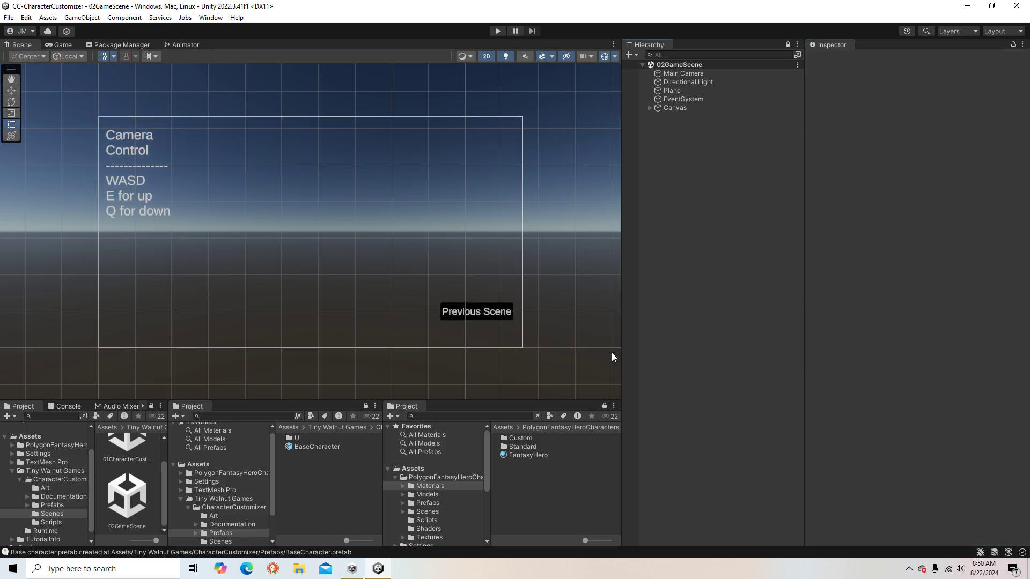
- Add the BaseCharacter prefab to 02GameScene and set its Y rotation to 180
{"action": "left_click_drag", "start_coordinate": [330, 447], "coordinate": [669, 188]}
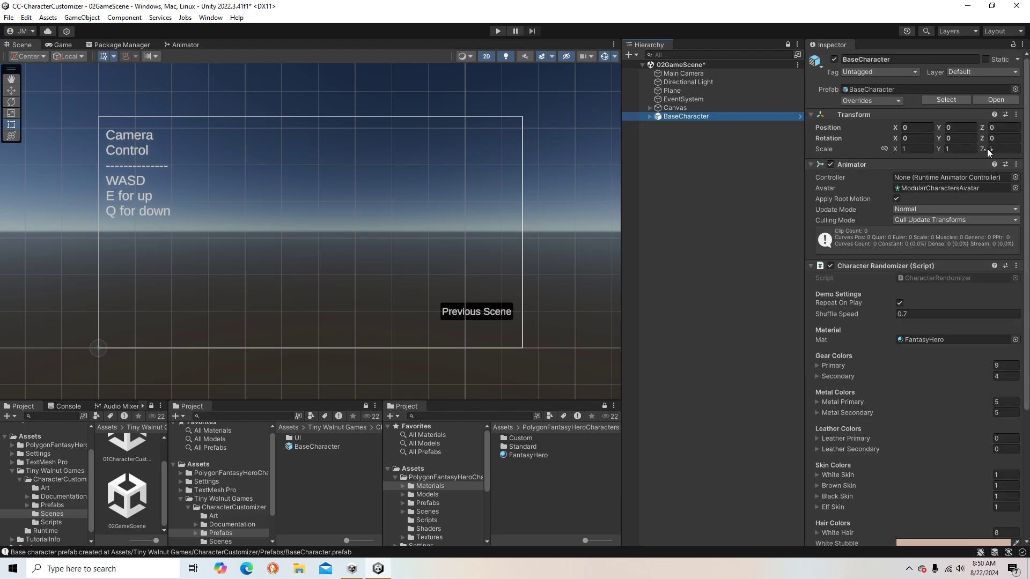
{"action": "left_click", "coordinate": [962, 136]}
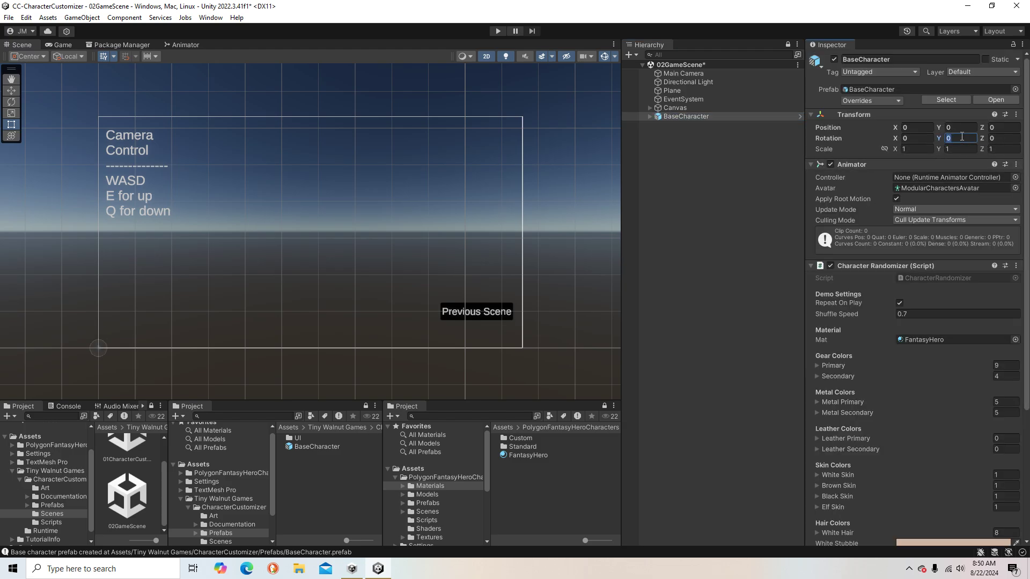
{"action": "type", "text": "180"}
- Switch the scene view to 3D, inspect the Plane's Mesh Collider material choices, and frame the plane
{"action": "left_click", "coordinate": [489, 57]}
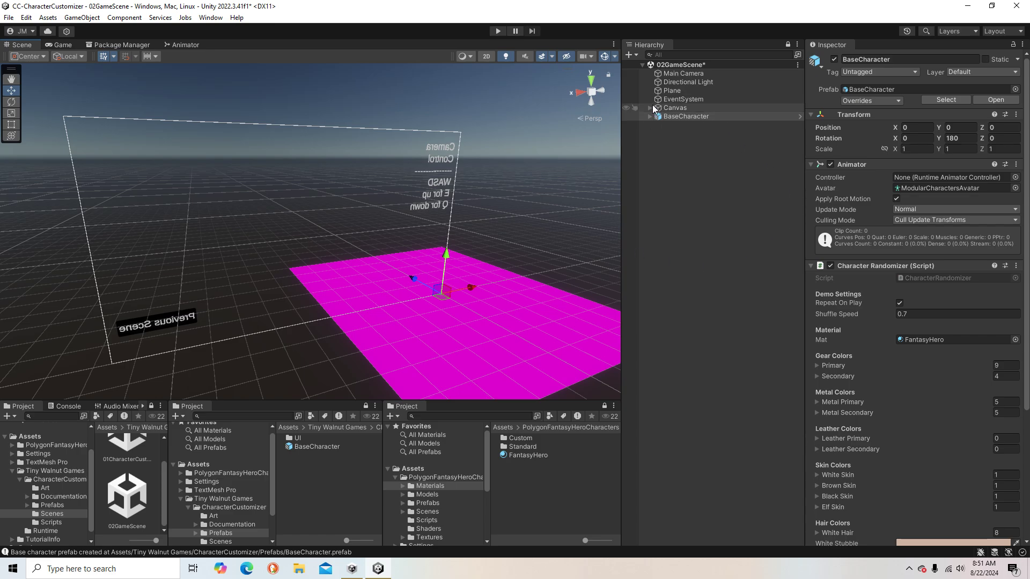
{"action": "left_click", "coordinate": [680, 92]}
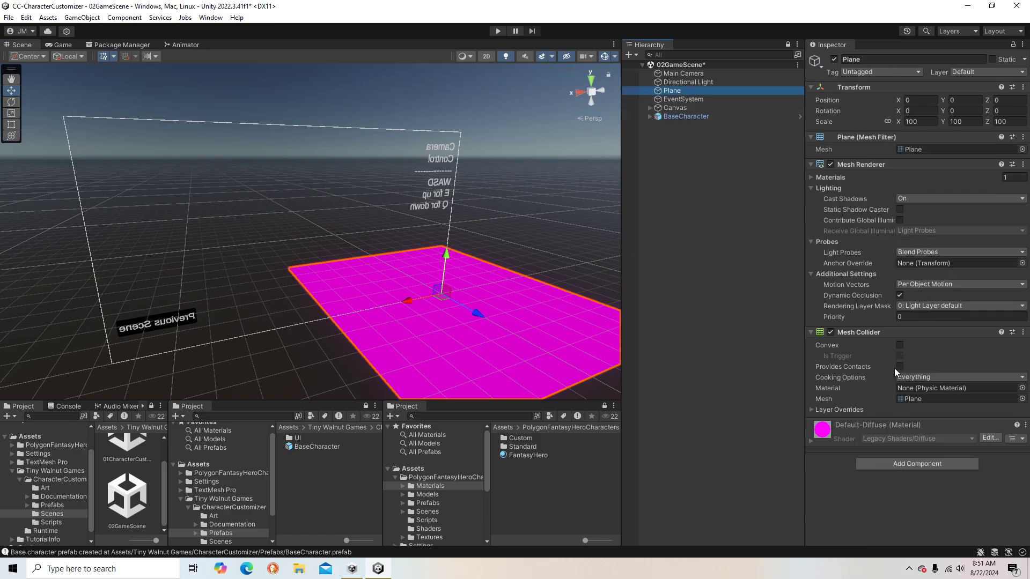
{"action": "left_click", "coordinate": [1022, 387]}
{"action": "double_click", "coordinate": [703, 177]}
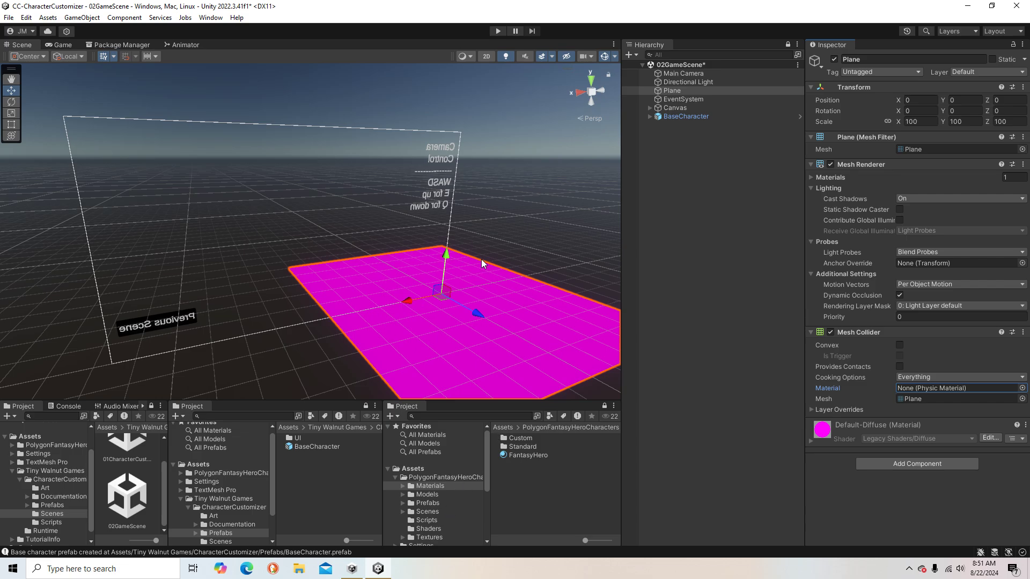
{"action": "key", "text": "f"}
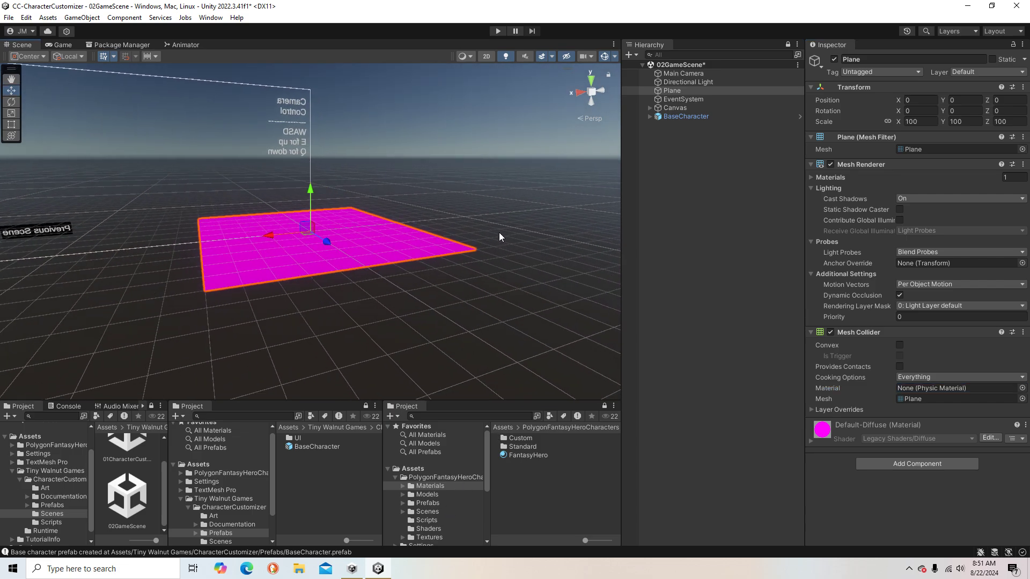
- Move Main Camera in front of BaseCharacter to about Z -1.33 and set its Y rotation to 0
{"action": "left_click", "coordinate": [671, 116]}
{"action": "key", "text": "f"}
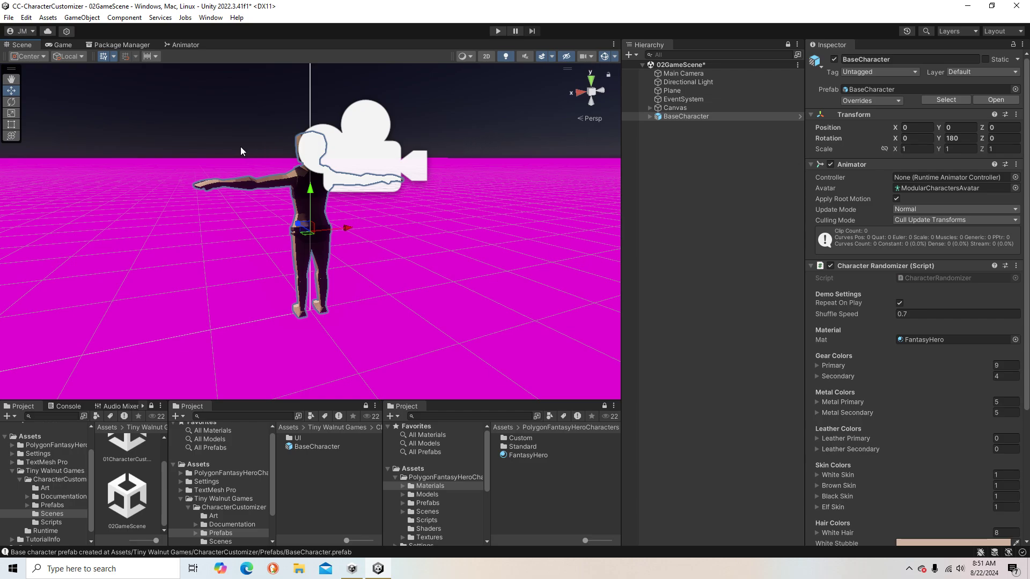
{"action": "left_click_drag", "start_coordinate": [241, 152], "coordinate": [377, 207], "text": "alt"}
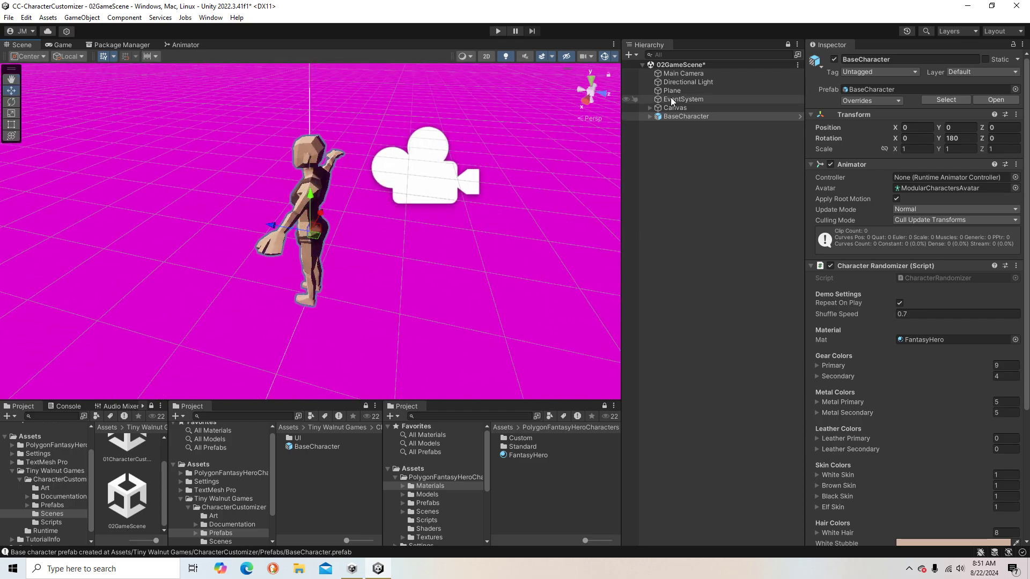
{"action": "left_click", "coordinate": [687, 73]}
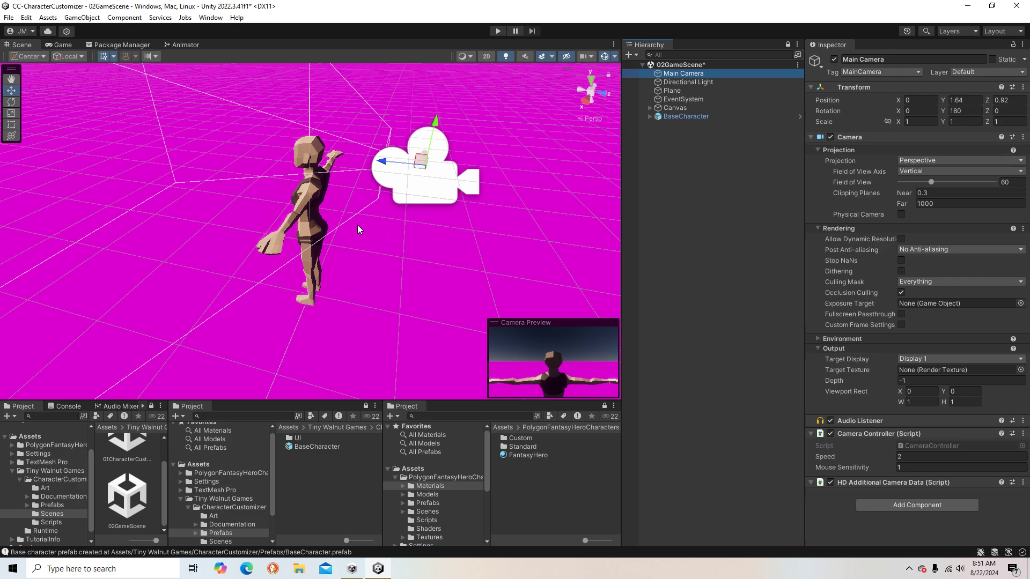
{"action": "scroll", "coordinate": [358, 229], "scroll_direction": "down", "scroll_amount": 8}
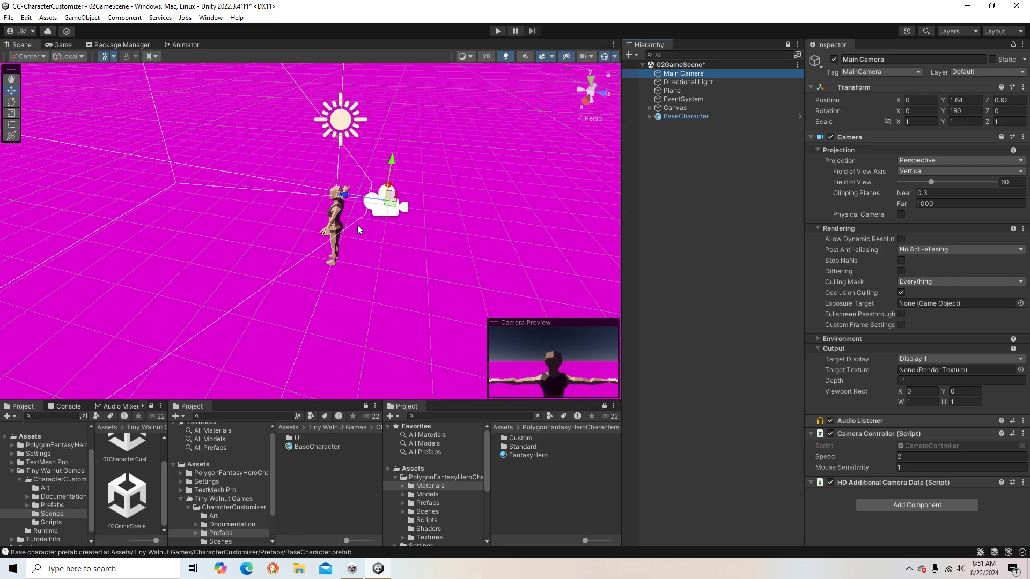
{"action": "scroll", "coordinate": [358, 229], "scroll_direction": "up", "scroll_amount": 5}
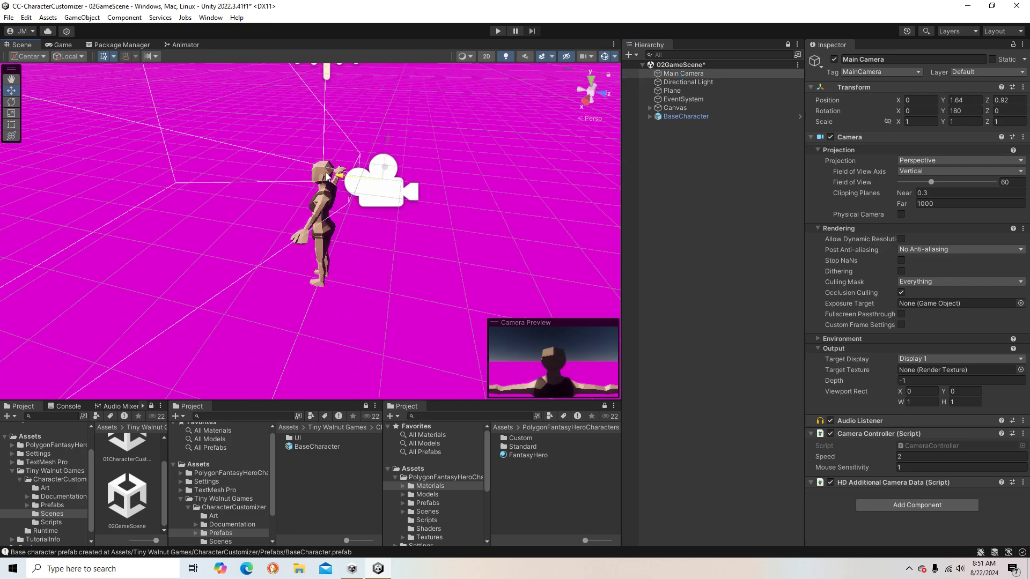
{"action": "left_click_drag", "start_coordinate": [327, 176], "coordinate": [220, 161]}
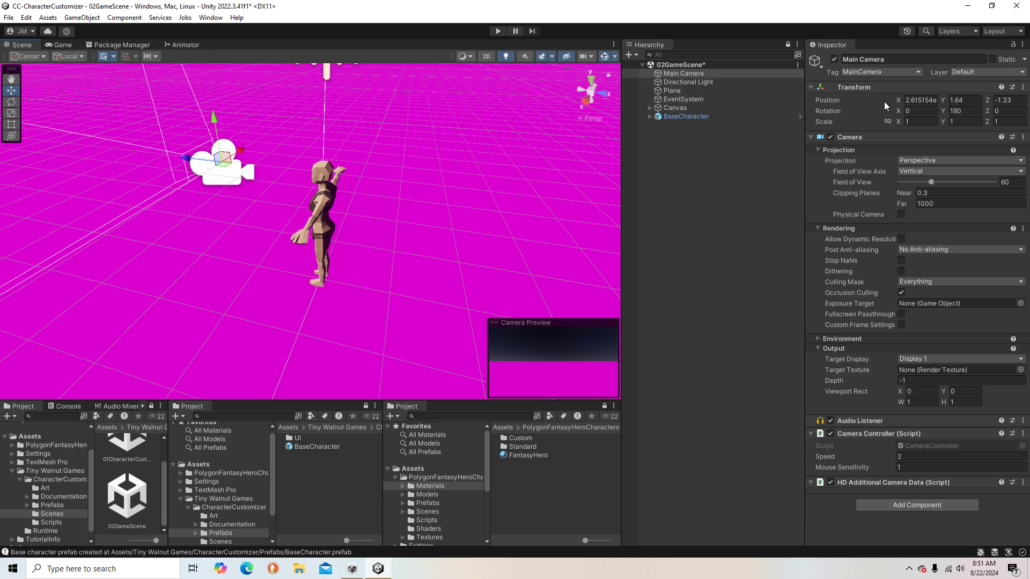
{"action": "left_click", "coordinate": [969, 111]}
{"action": "type", "text": "0"}
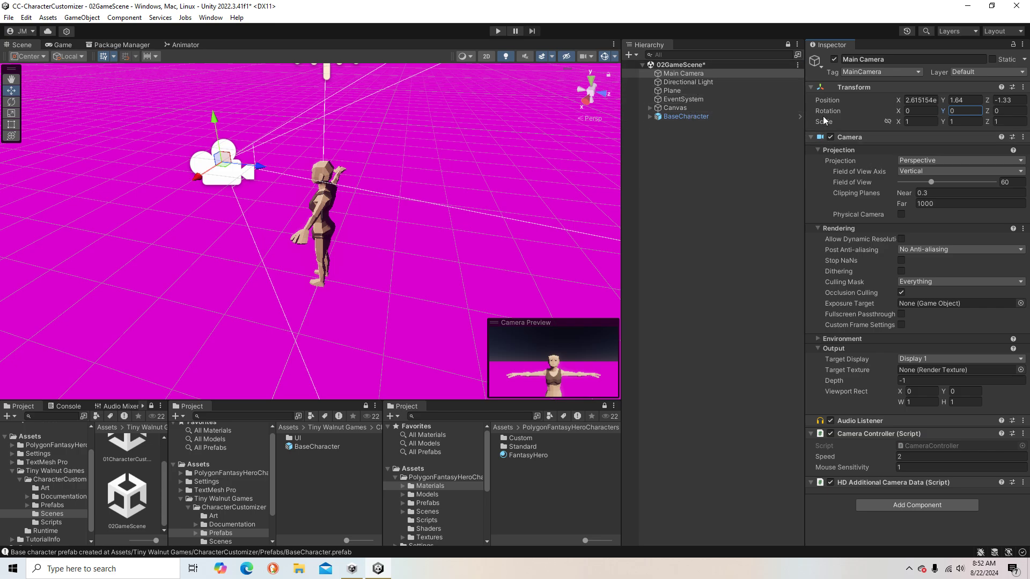
- Collapse Main Camera's Transform and Camera components and save 02GameScene
{"action": "left_click", "coordinate": [811, 87]}
{"action": "left_click", "coordinate": [810, 100]}
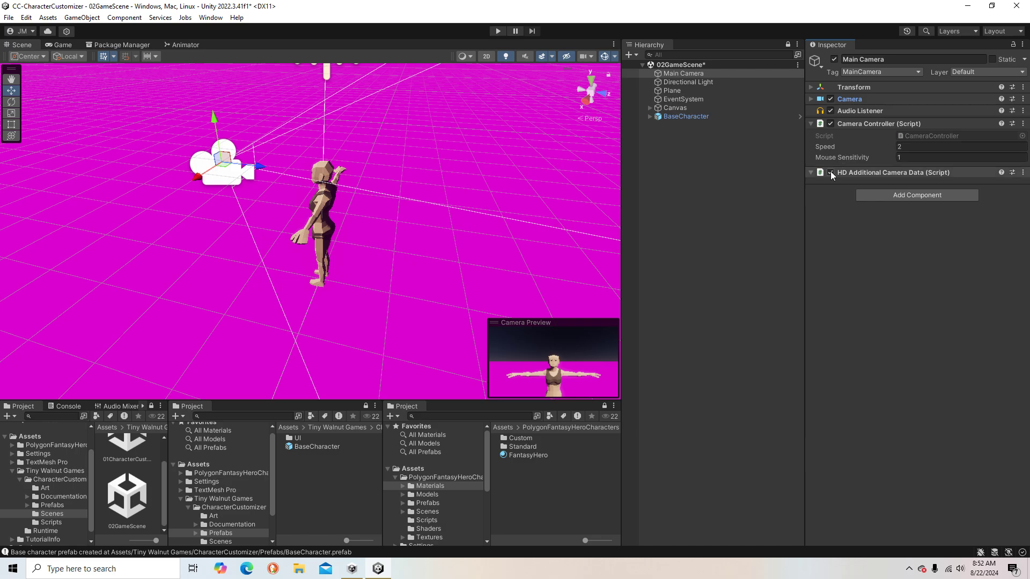
{"action": "right_click", "coordinate": [688, 64]}
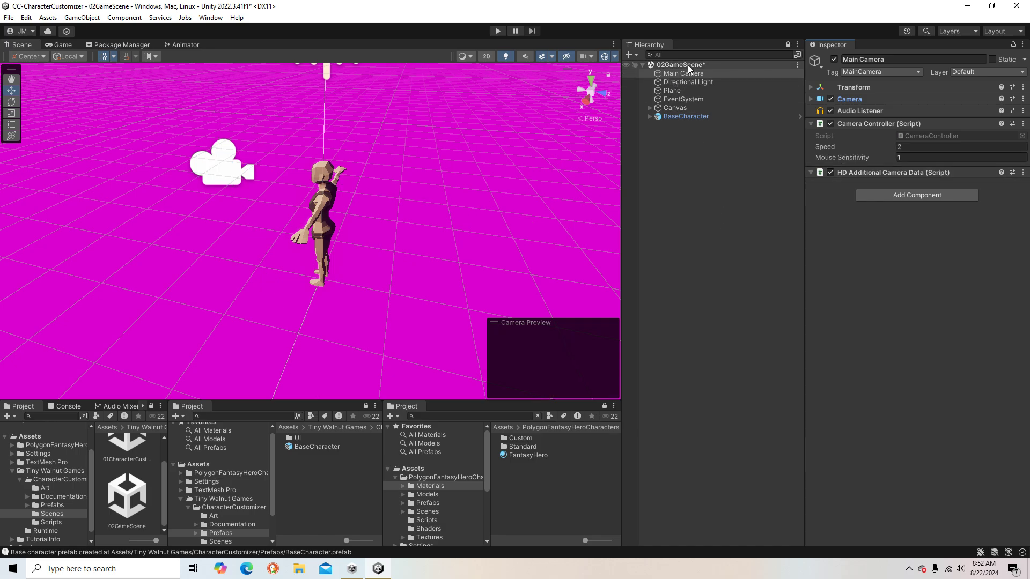
{"action": "left_click", "coordinate": [735, 84]}
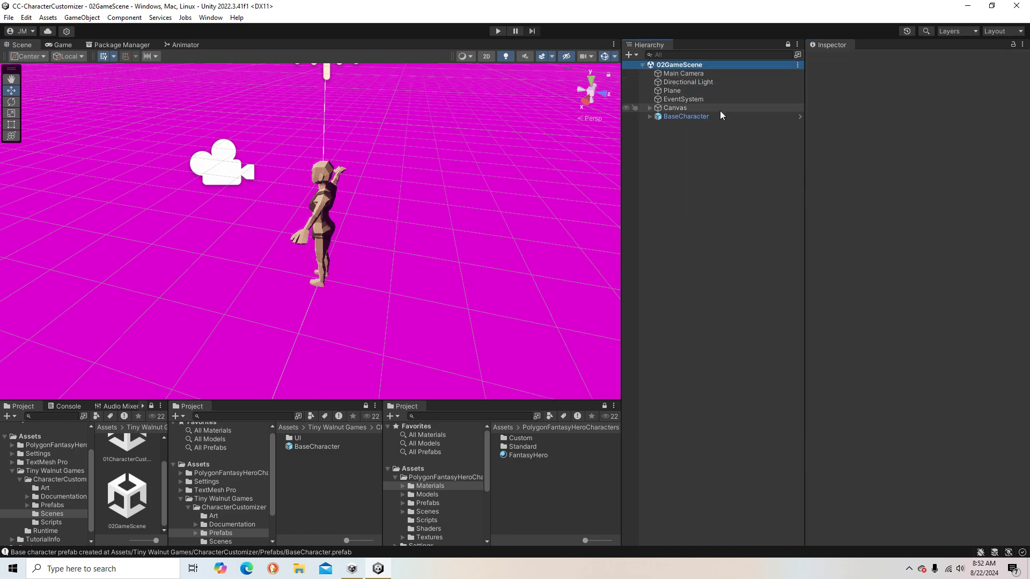
{"action": "left_click", "coordinate": [650, 108]}
{"action": "left_click", "coordinate": [657, 116]}
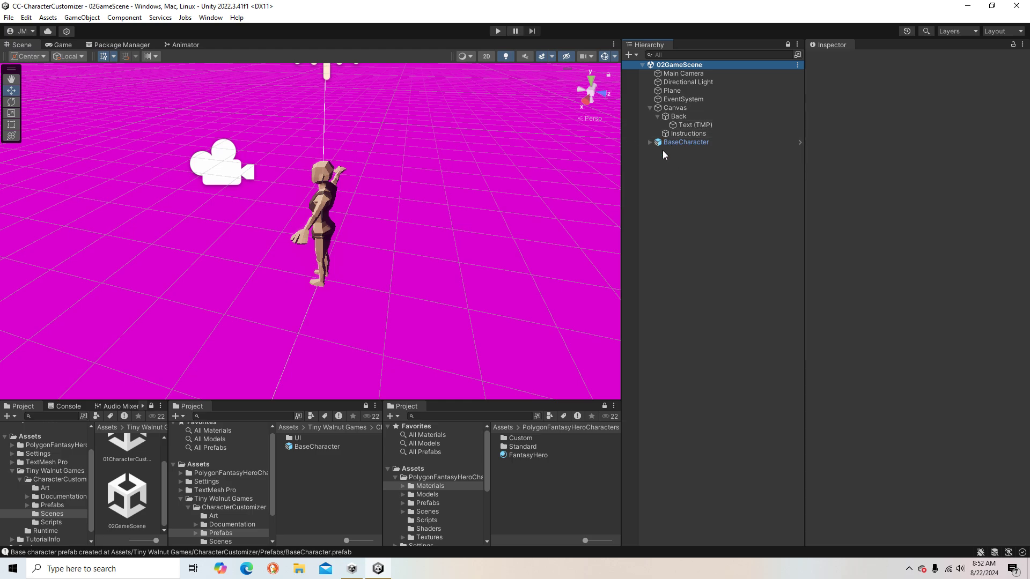
{"action": "left_click", "coordinate": [657, 116]}
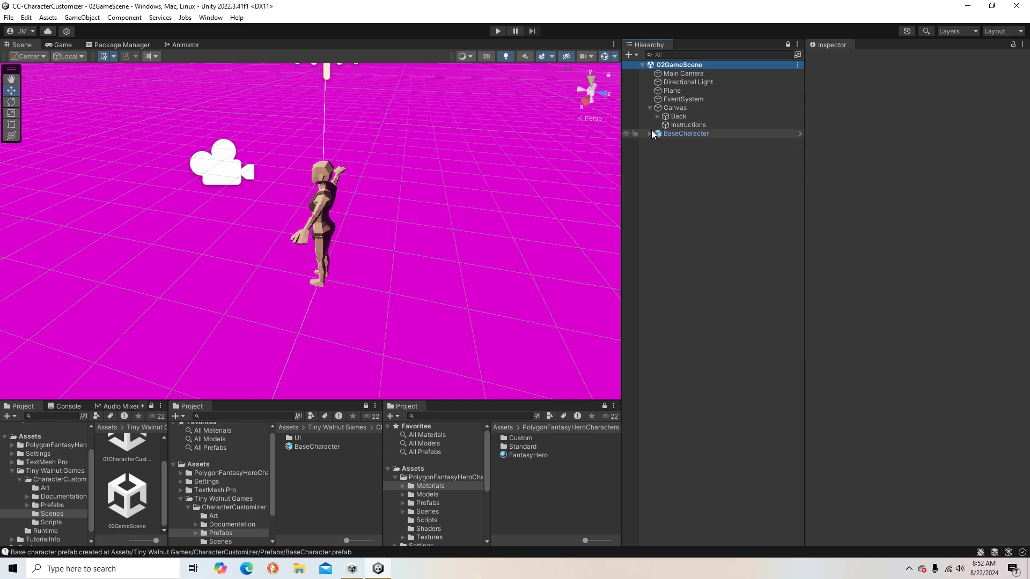
{"action": "left_click", "coordinate": [650, 107]}
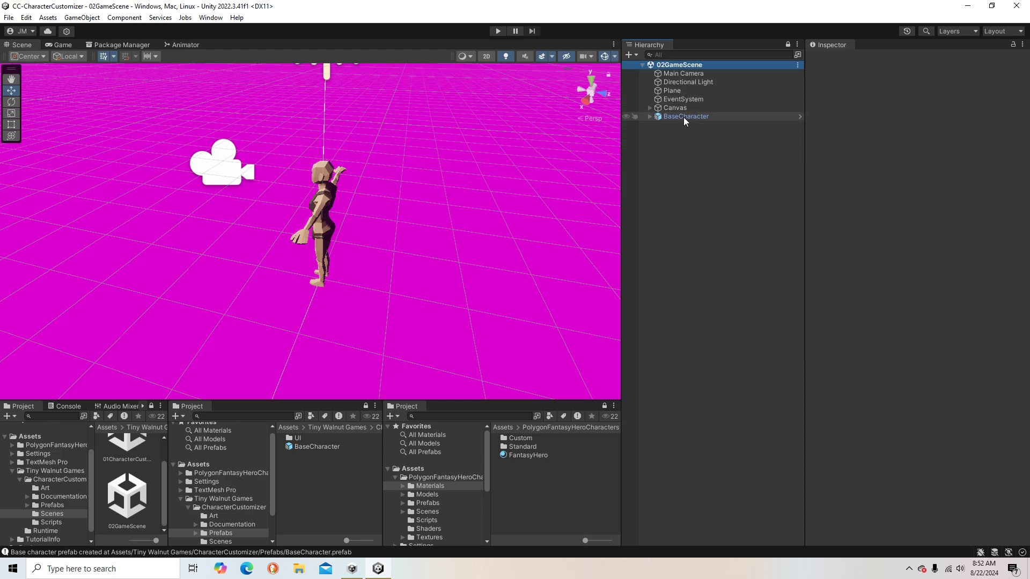
- Remove the Character Randomizer script component from BaseCharacter in the scene
{"action": "left_click", "coordinate": [684, 117]}
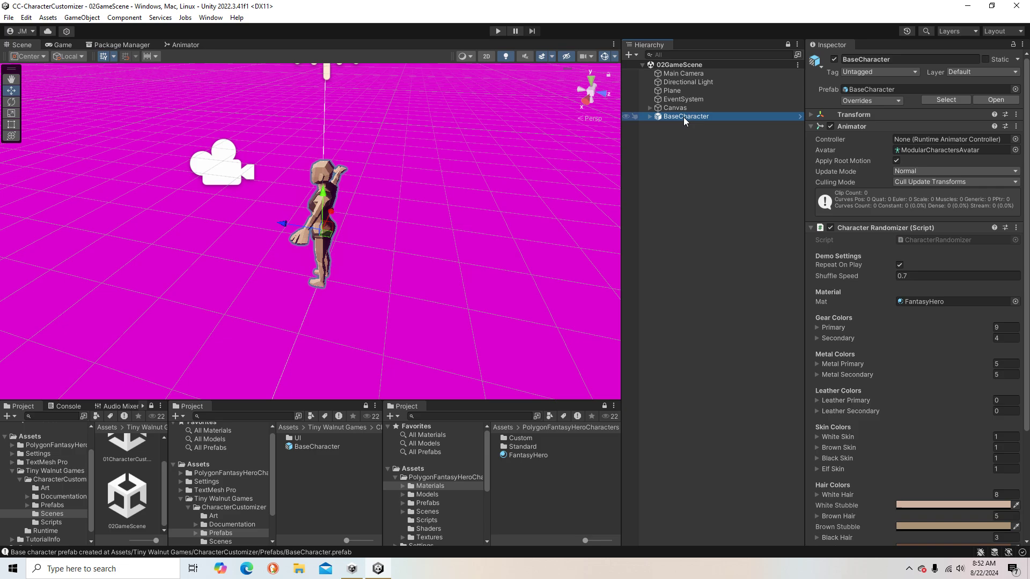
{"action": "right_click", "coordinate": [864, 228]}
{"action": "left_click", "coordinate": [893, 249]}
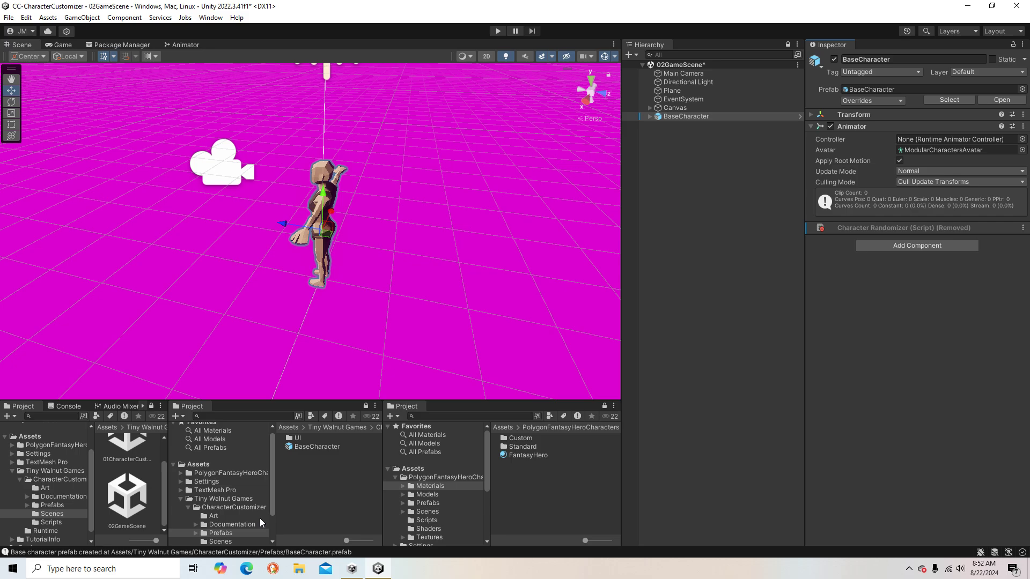
- Add the CharacterLoader script from the CharacterCustomizer Scripts folder to BaseCharacter as a component
{"action": "left_click", "coordinate": [426, 520]}
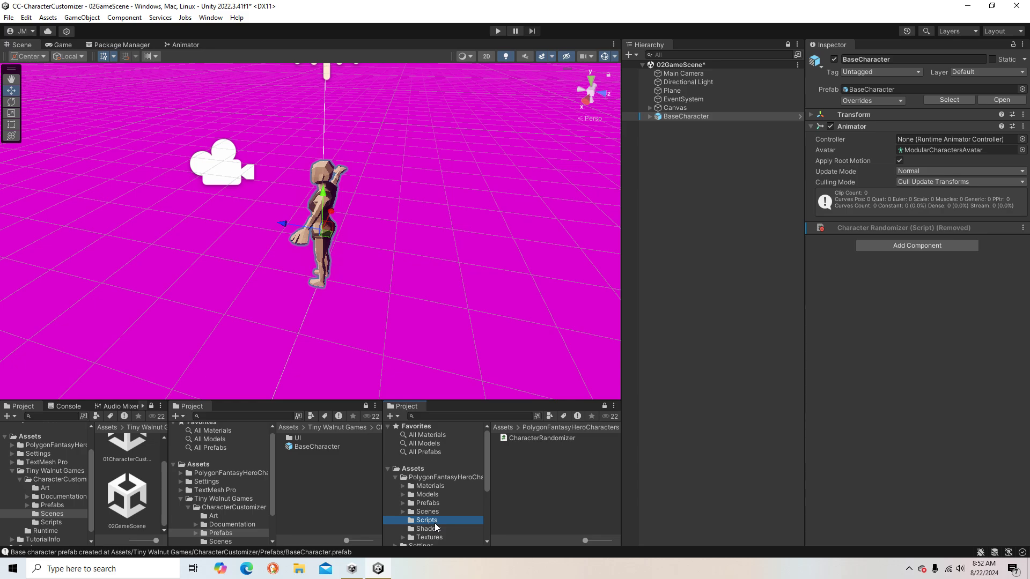
{"action": "scroll", "coordinate": [434, 523], "scroll_direction": "down", "scroll_amount": 5}
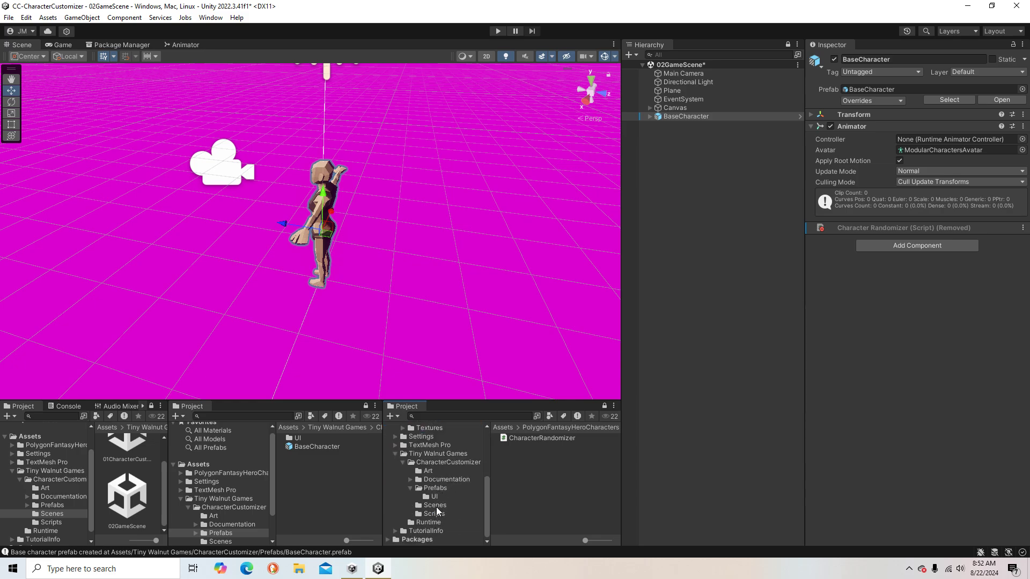
{"action": "left_click", "coordinate": [435, 514]}
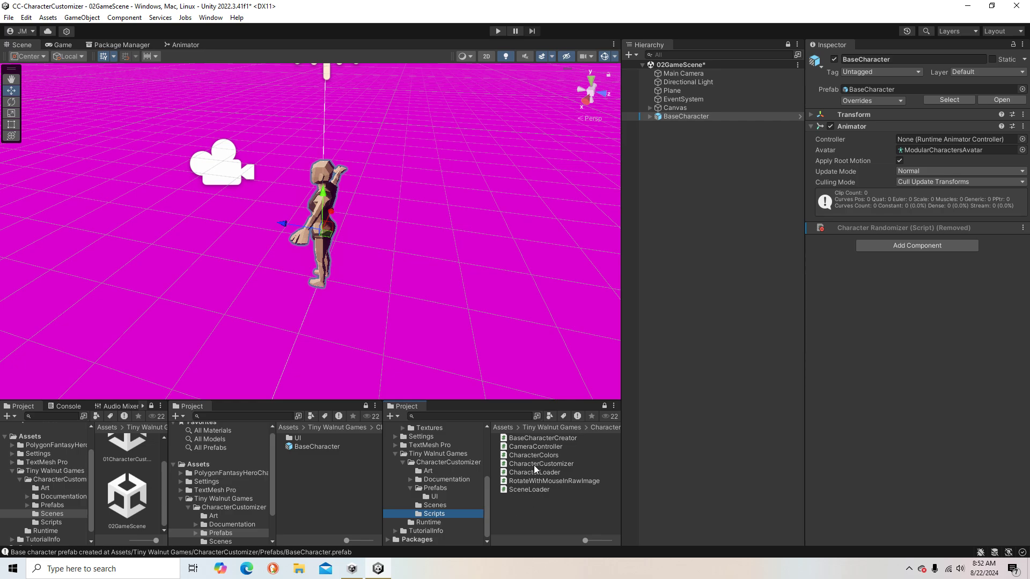
{"action": "left_click_drag", "start_coordinate": [534, 471], "coordinate": [858, 288]}
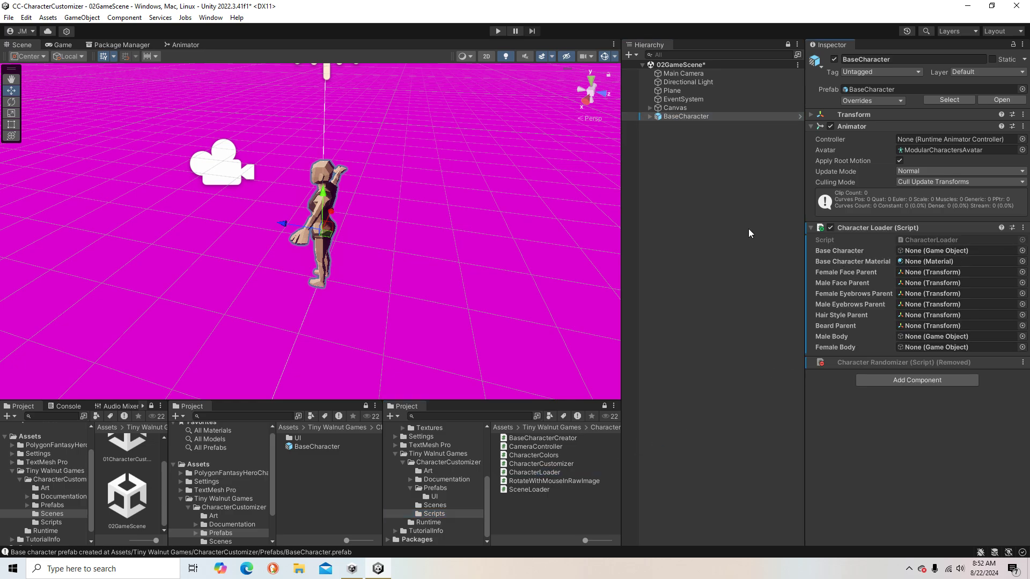
- Assign BaseCharacter's Male_Parts to Male Body and Female_Parts to Female Body in the Character Loader script
{"action": "left_click", "coordinate": [679, 99]}
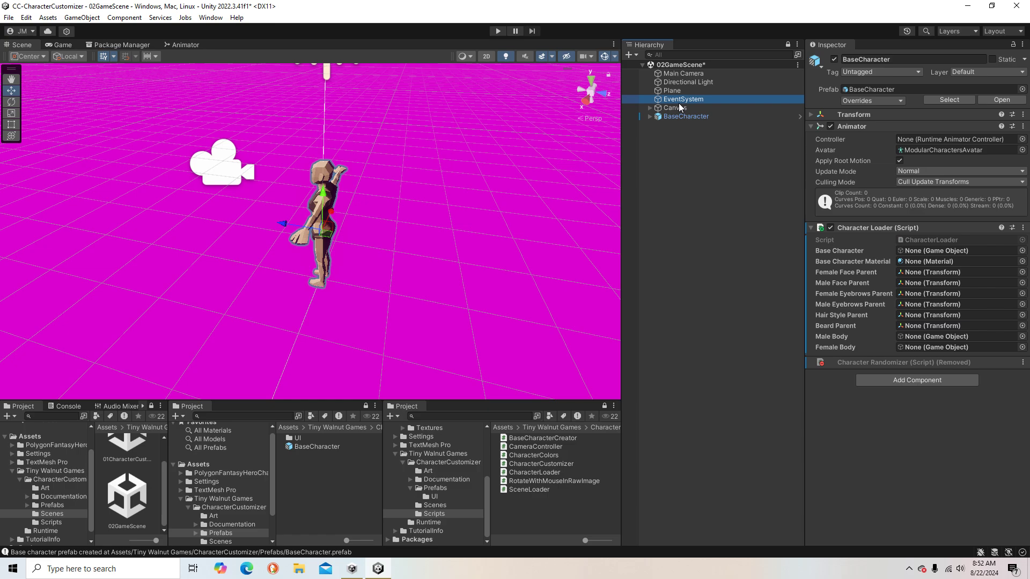
{"action": "left_click", "coordinate": [677, 108]}
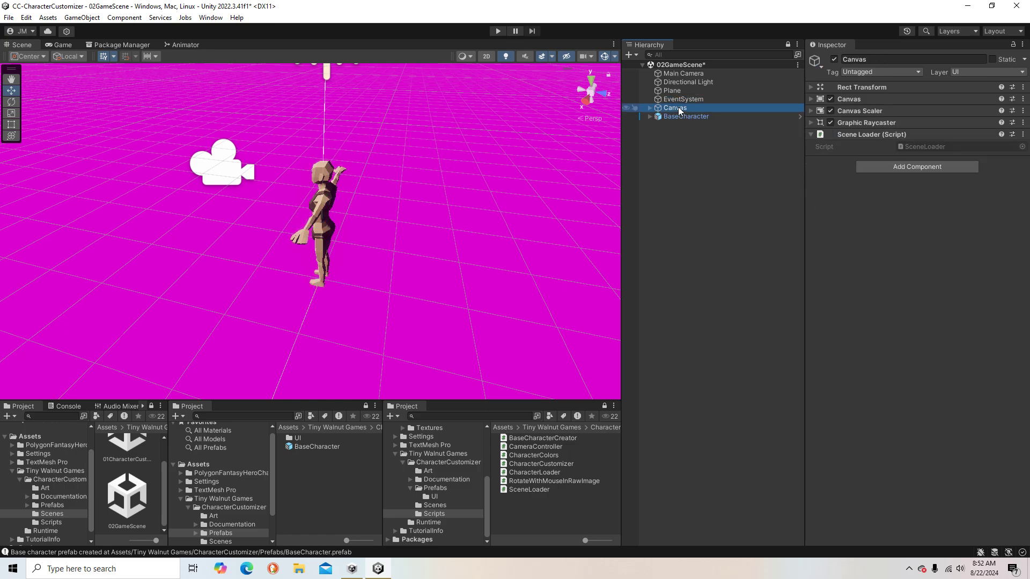
{"action": "left_click", "coordinate": [663, 117]}
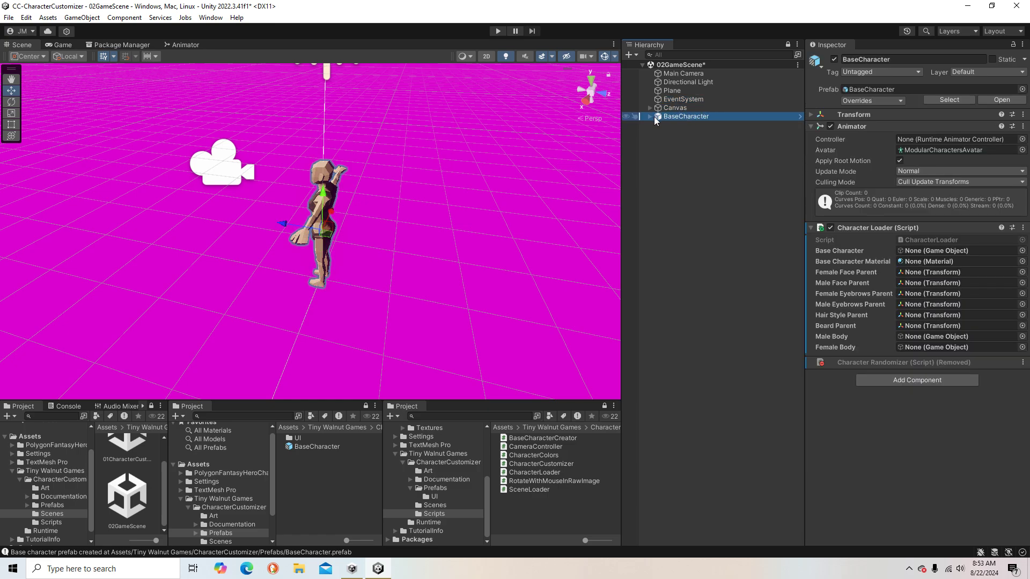
{"action": "left_click", "coordinate": [650, 117]}
{"action": "left_click", "coordinate": [658, 125]}
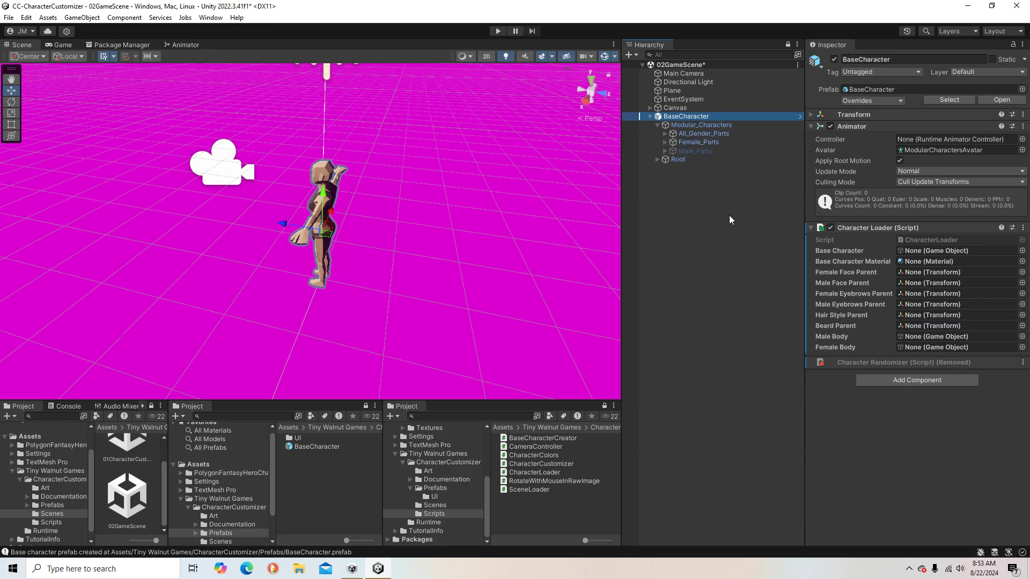
{"action": "left_click_drag", "start_coordinate": [697, 151], "coordinate": [929, 336]}
{"action": "left_click_drag", "start_coordinate": [698, 142], "coordinate": [926, 350]}
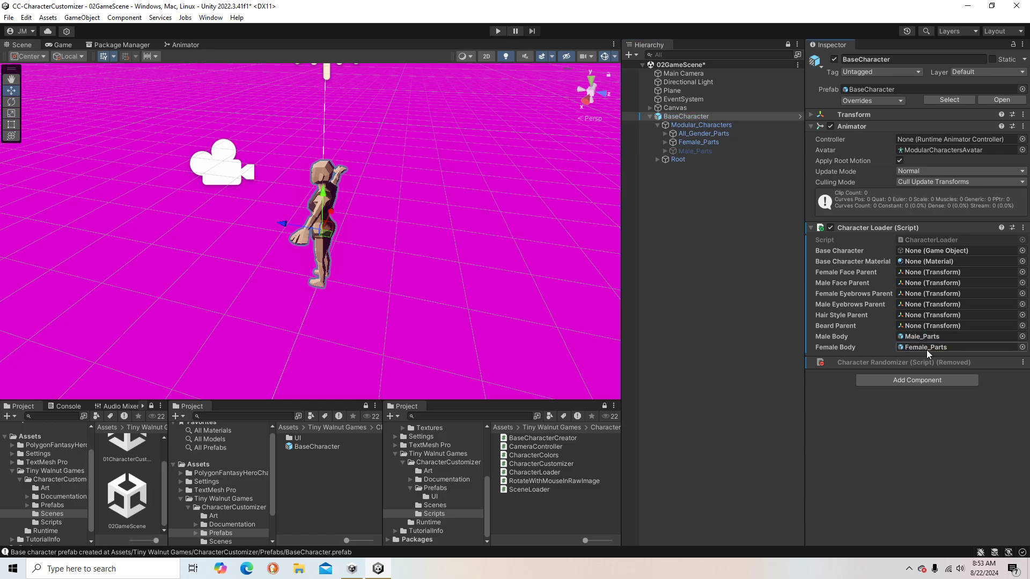
- Assign Male_02_FacialHair to Beard Parent and All_01_Hair to Hair Style Parent in the Character Loader script
{"action": "left_click", "coordinate": [666, 152]}
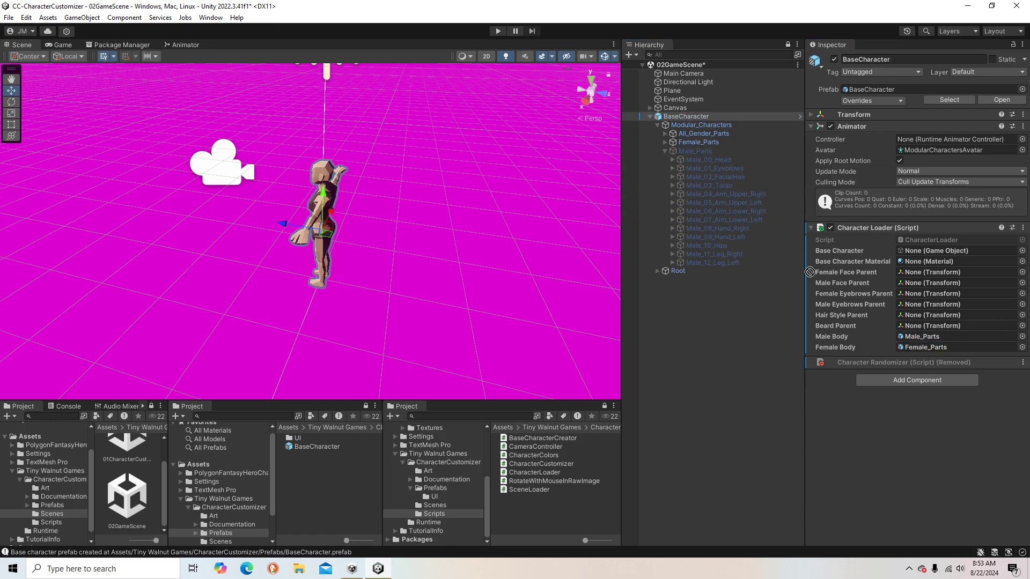
{"action": "left_click_drag", "start_coordinate": [810, 272], "coordinate": [915, 324]}
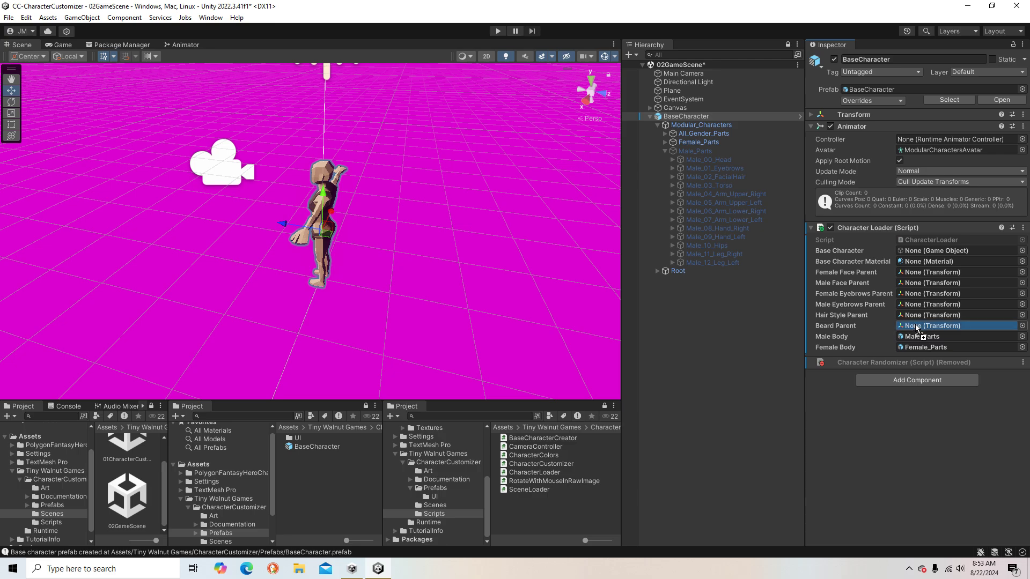
{"action": "left_click", "coordinate": [665, 134]}
{"action": "left_click", "coordinate": [712, 151]}
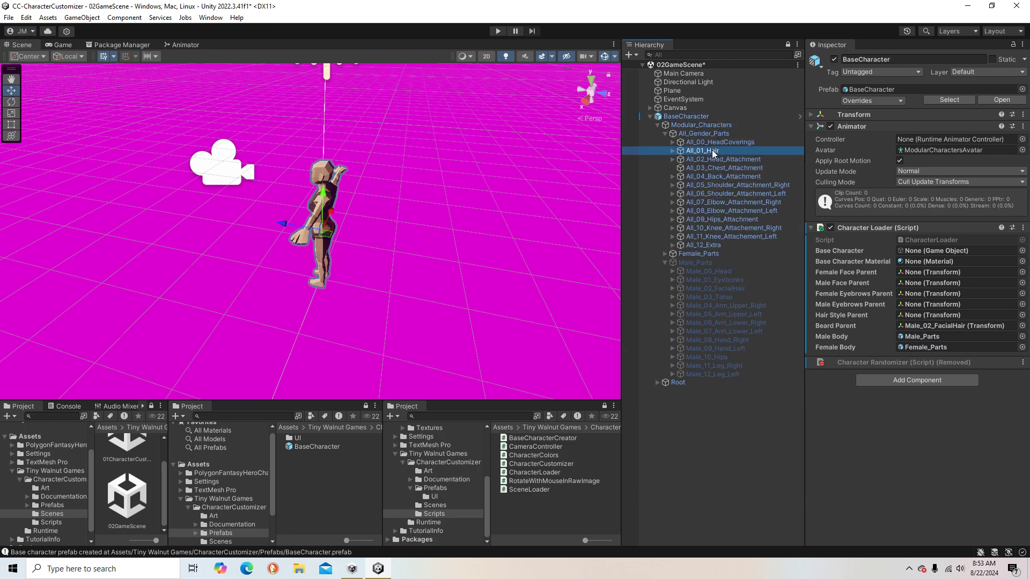
{"action": "left_click_drag", "start_coordinate": [712, 150], "coordinate": [915, 317]}
- Assign Male_01_Eyebrows to Male Eyebrows Parent and Male_Head_All_Elements to Male Face Parent in the Character Loader script
{"action": "left_click_drag", "start_coordinate": [724, 281], "coordinate": [916, 303]}
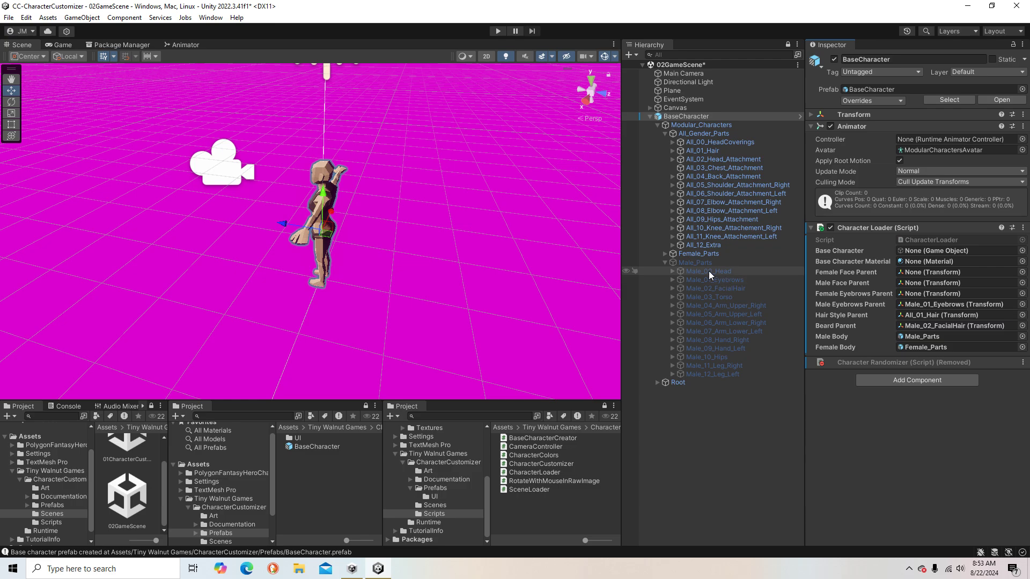
{"action": "left_click", "coordinate": [672, 272]}
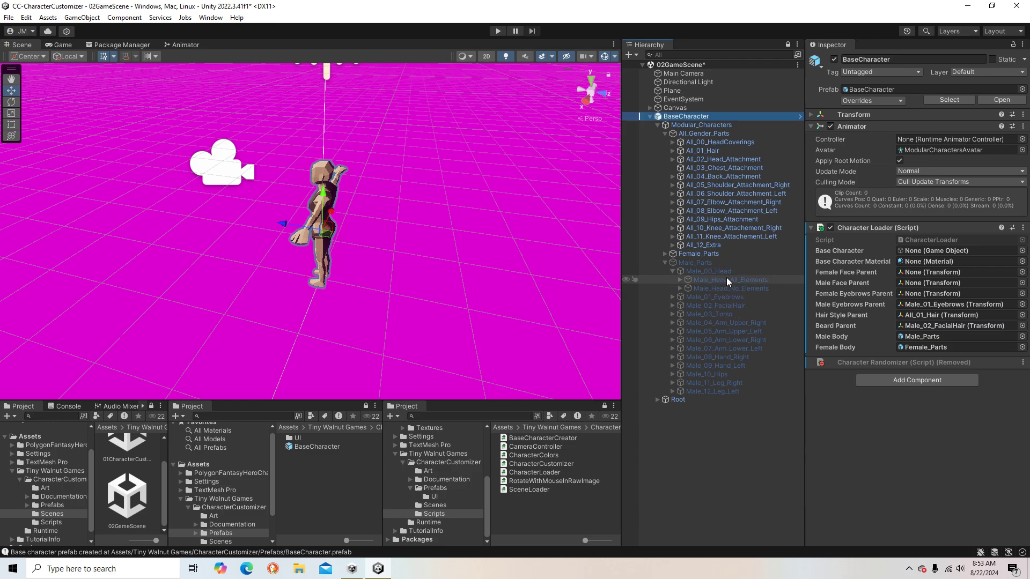
{"action": "left_click_drag", "start_coordinate": [726, 278], "coordinate": [918, 287]}
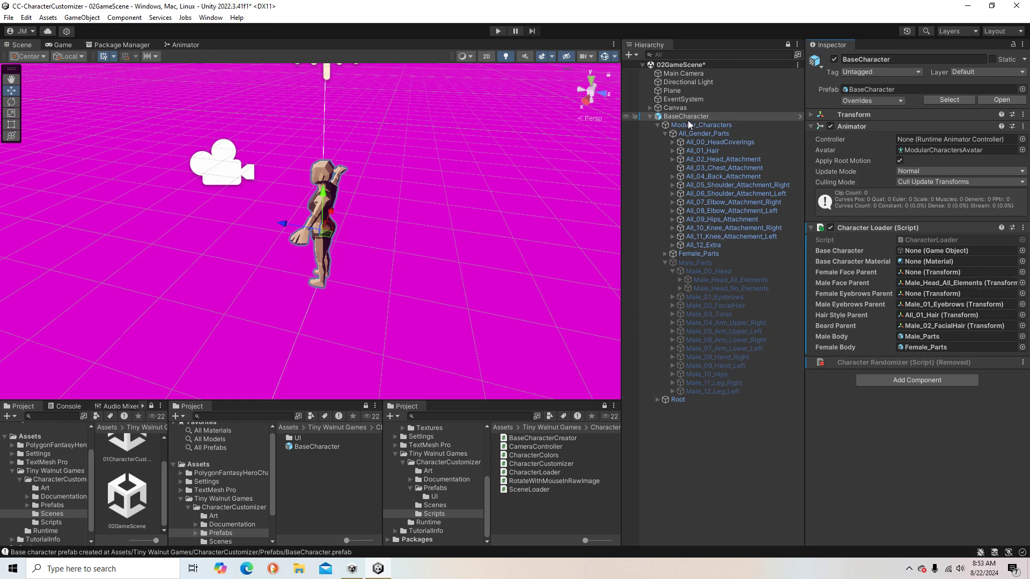
- Assign the BaseCharacter object to Base Character and the FantasyHero material to Base Character Material in the Character Loader script
{"action": "left_click_drag", "start_coordinate": [686, 117], "coordinate": [919, 249]}
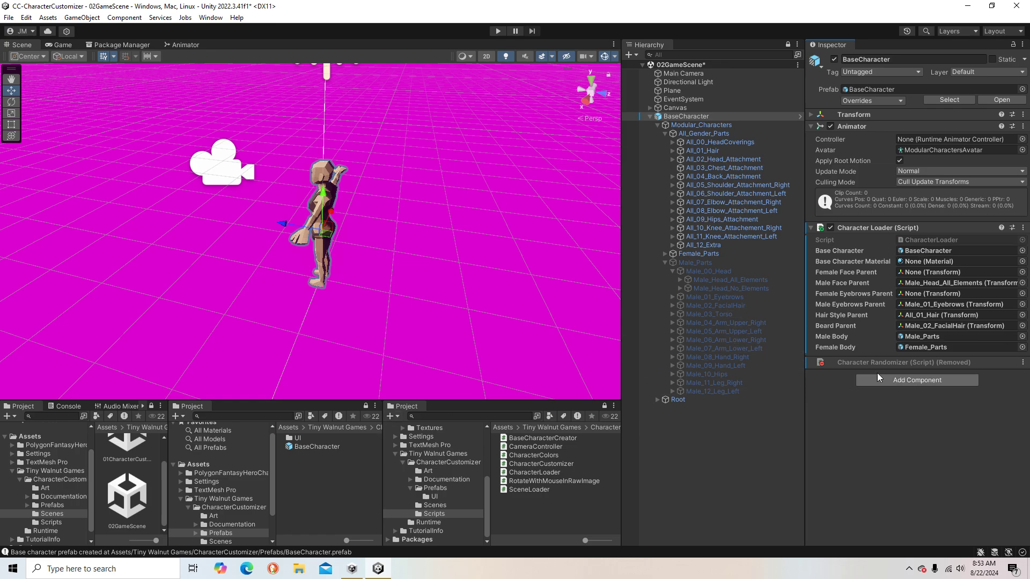
{"action": "left_click", "coordinate": [1022, 261]}
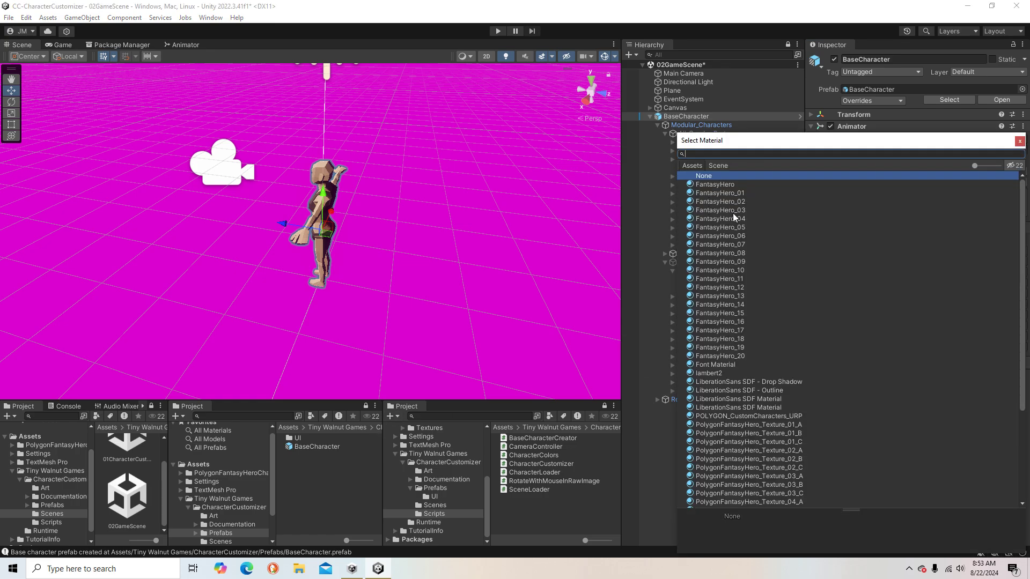
{"action": "double_click", "coordinate": [719, 184]}
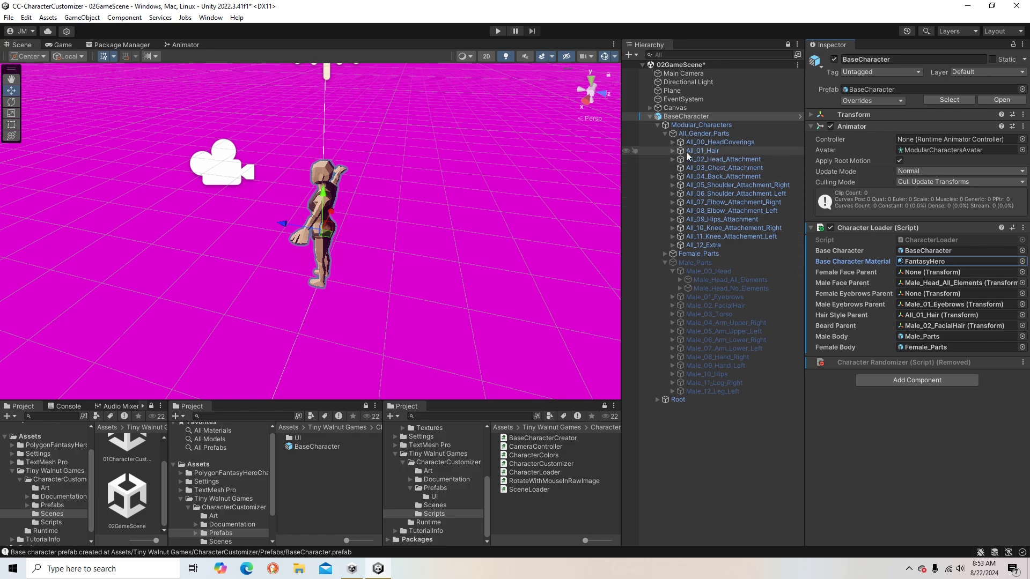
- Assign Female_Head_All_Elements to Female Face Parent and Female_01_Eyebrows to Female Eyebrows Parent in the Character Loader script
{"action": "left_click", "coordinate": [665, 133]}
{"action": "left_click", "coordinate": [665, 150]}
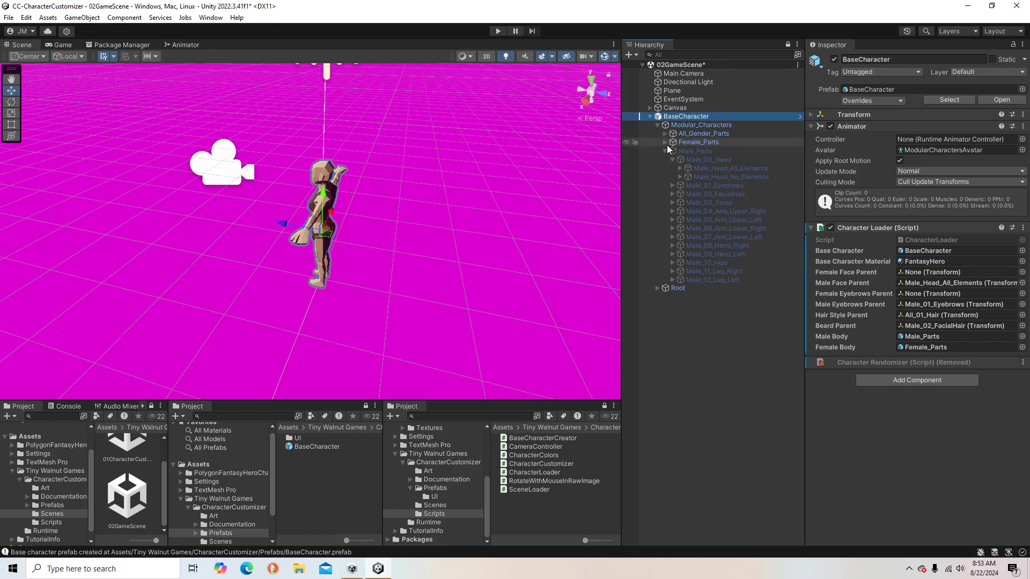
{"action": "left_click", "coordinate": [664, 142]}
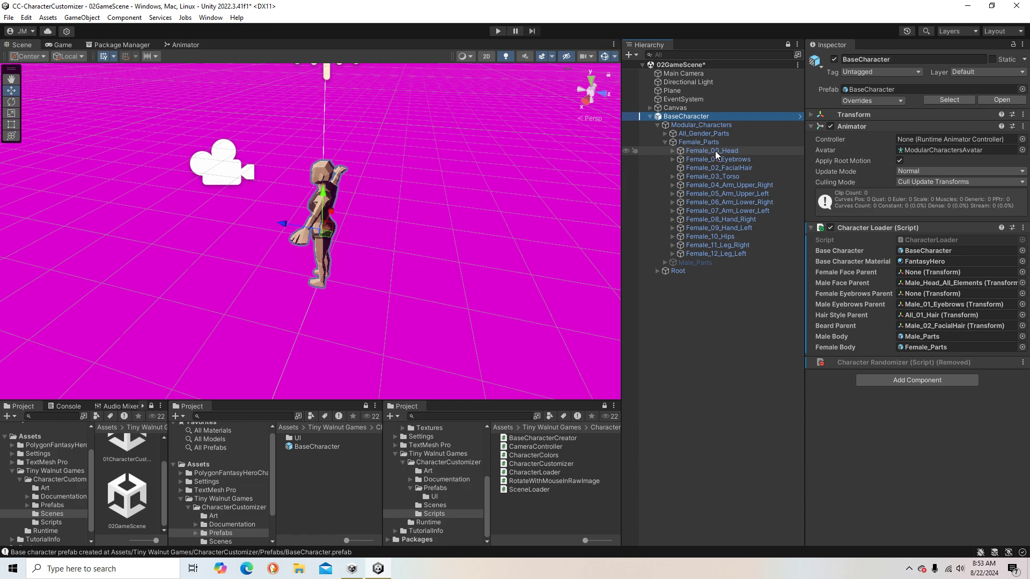
{"action": "left_click", "coordinate": [673, 151]}
{"action": "left_click_drag", "start_coordinate": [735, 159], "coordinate": [925, 275]}
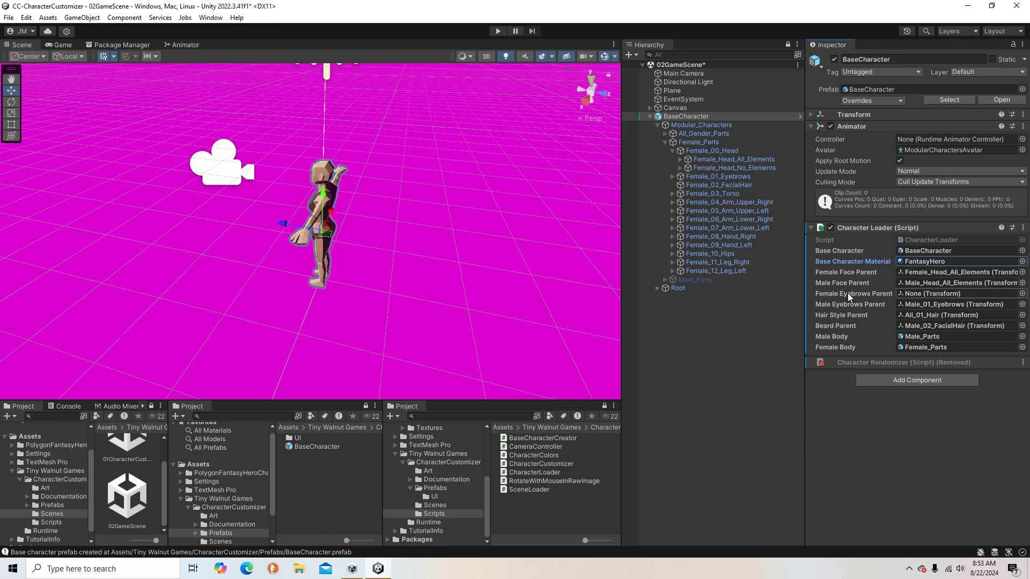
{"action": "left_click_drag", "start_coordinate": [716, 178], "coordinate": [919, 295]}
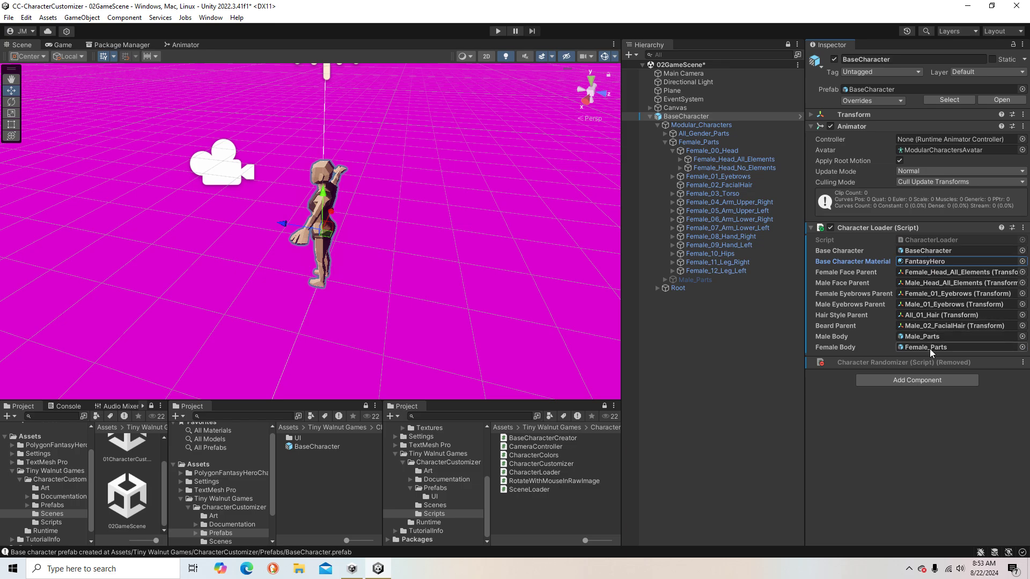
- Collapse the BaseCharacter hierarchy, save 02GameScene and open the 01CharacterCustomization scene
{"action": "left_click", "coordinate": [649, 117]}
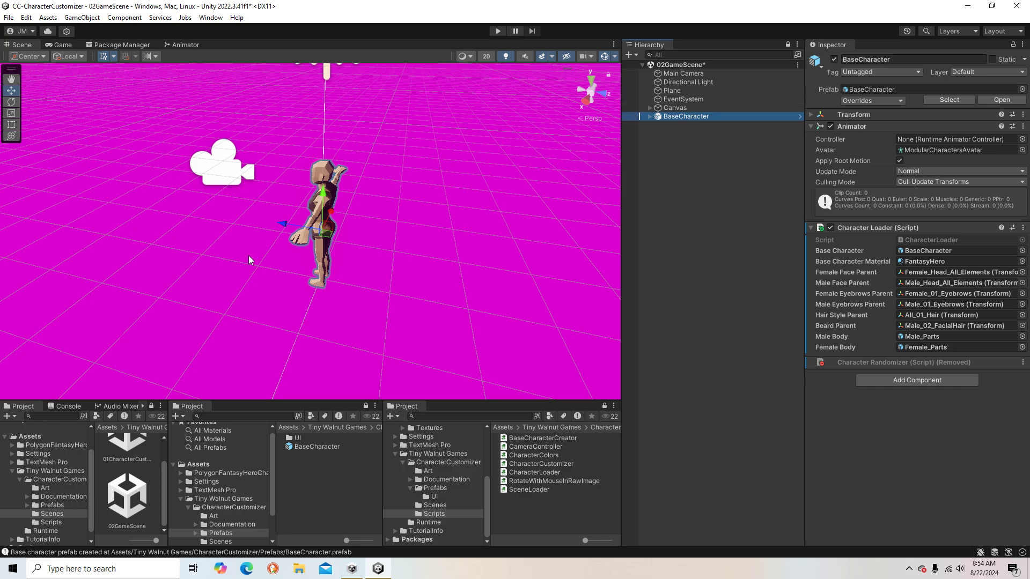
{"action": "key", "text": "ctrl+s"}
{"action": "double_click", "coordinate": [133, 443]}
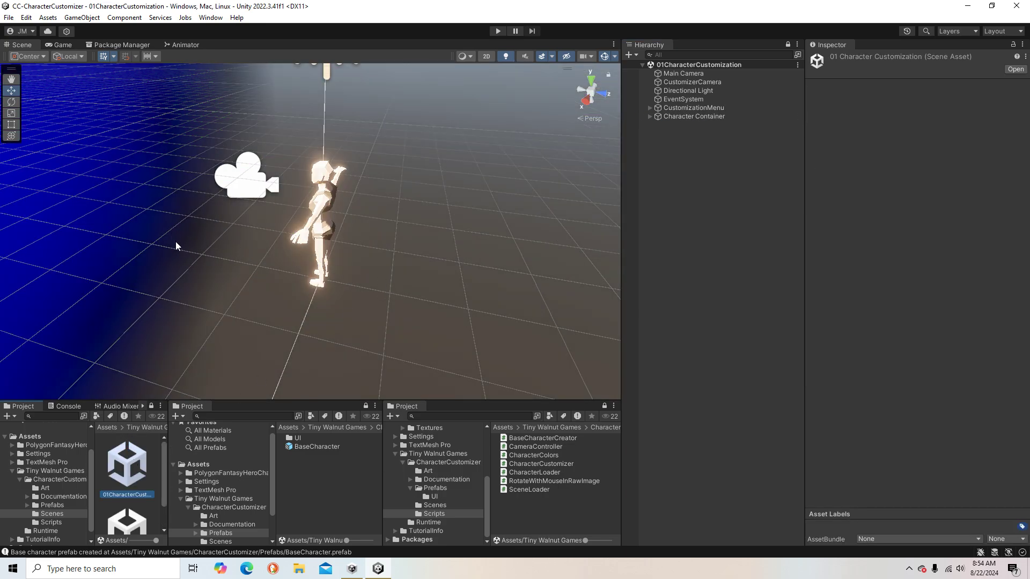
- Frame the CustomizationMenu canvas in a 2D scene view and review its Character Customizer script references
{"action": "left_click", "coordinate": [485, 56]}
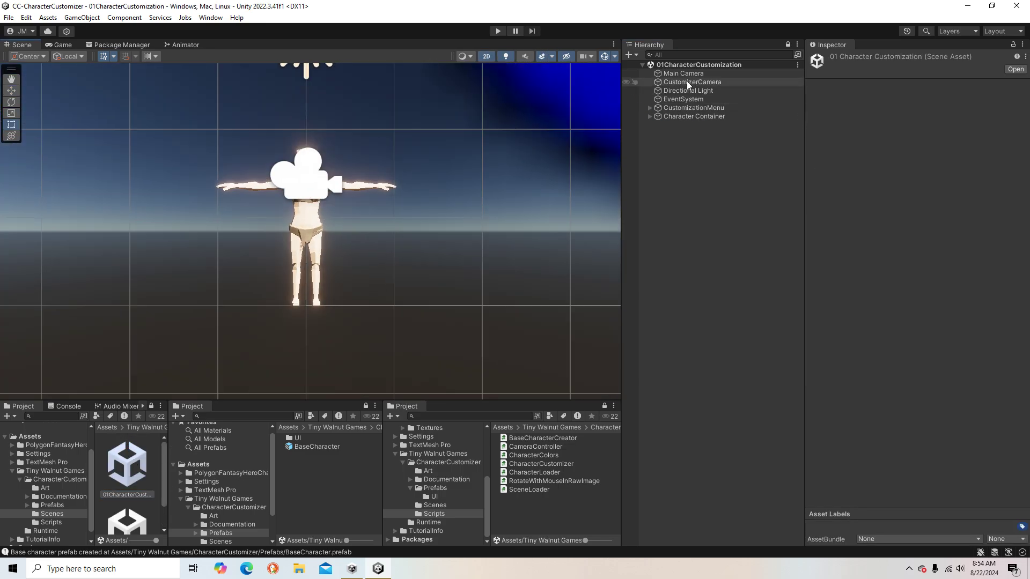
{"action": "left_click", "coordinate": [690, 82]}
{"action": "left_click", "coordinate": [688, 107]}
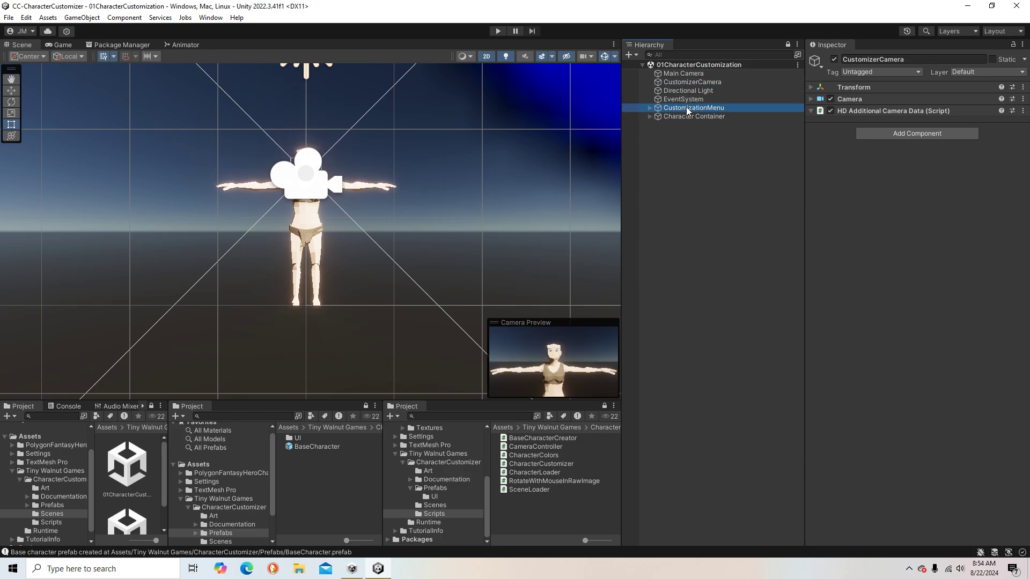
{"action": "key", "text": "f"}
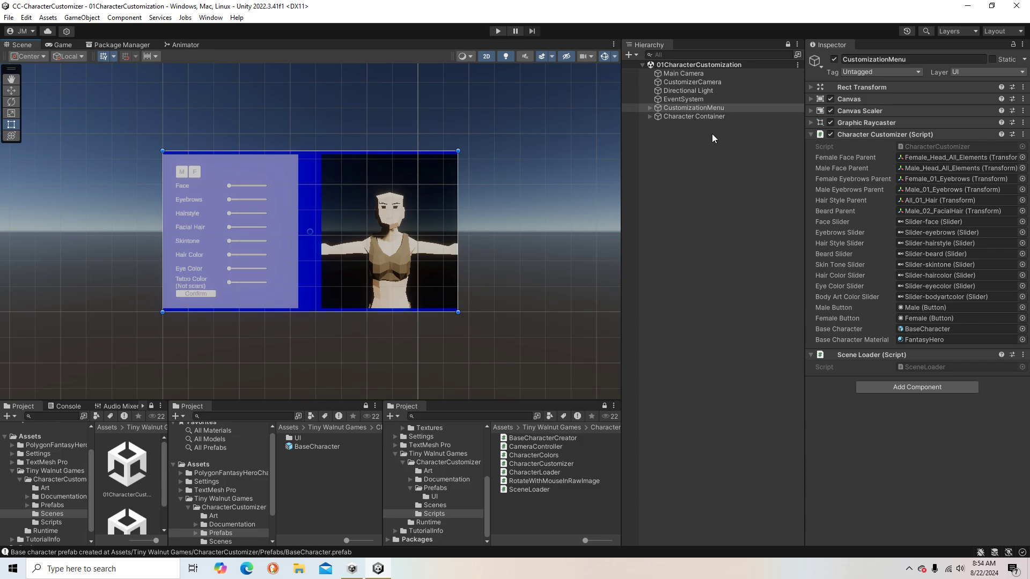
- Examine the object hierarchy of CustomizationMenu and Character Container, including the sliders and buttons, the confirmation dialog and the BaseCharacter parts
{"action": "left_click", "coordinate": [700, 82]}
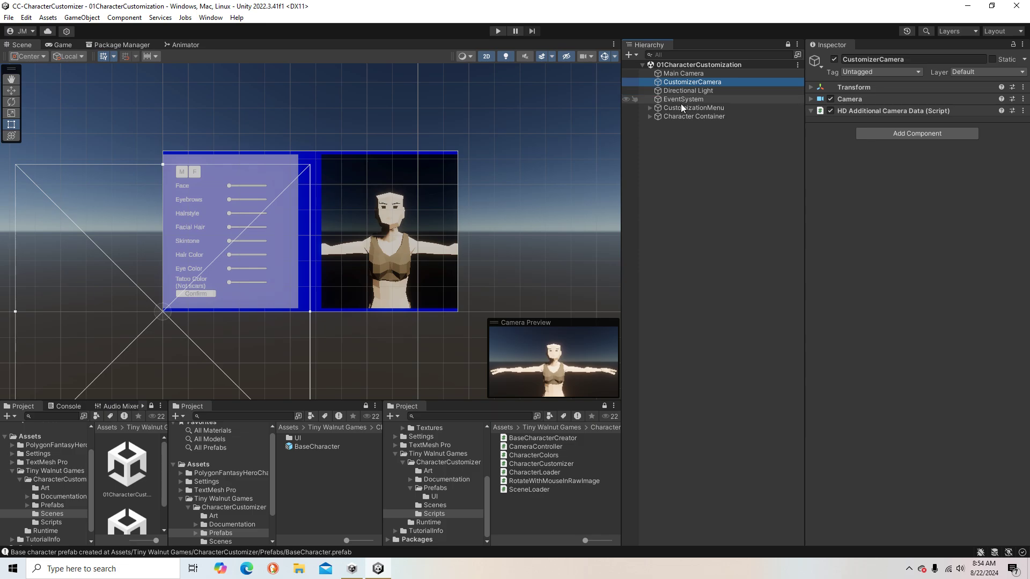
{"action": "left_click", "coordinate": [651, 108]}
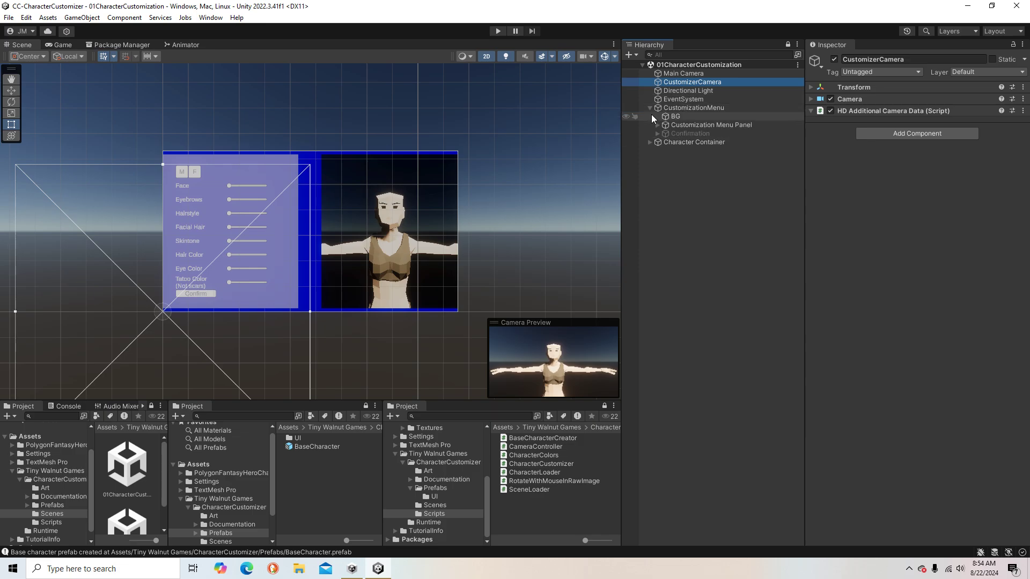
{"action": "left_click", "coordinate": [651, 142]}
{"action": "left_click", "coordinate": [657, 151]}
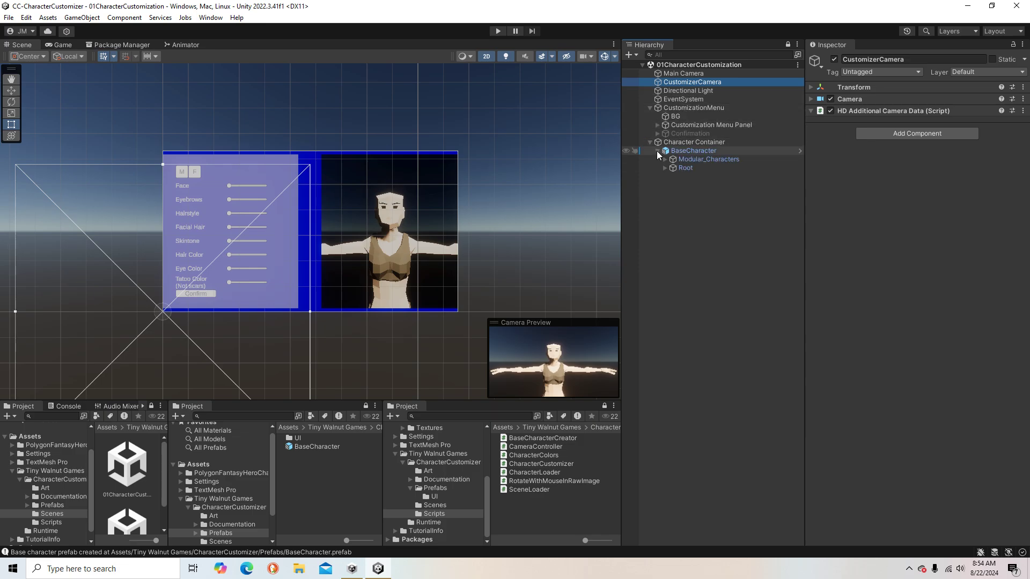
{"action": "left_click", "coordinate": [665, 159]}
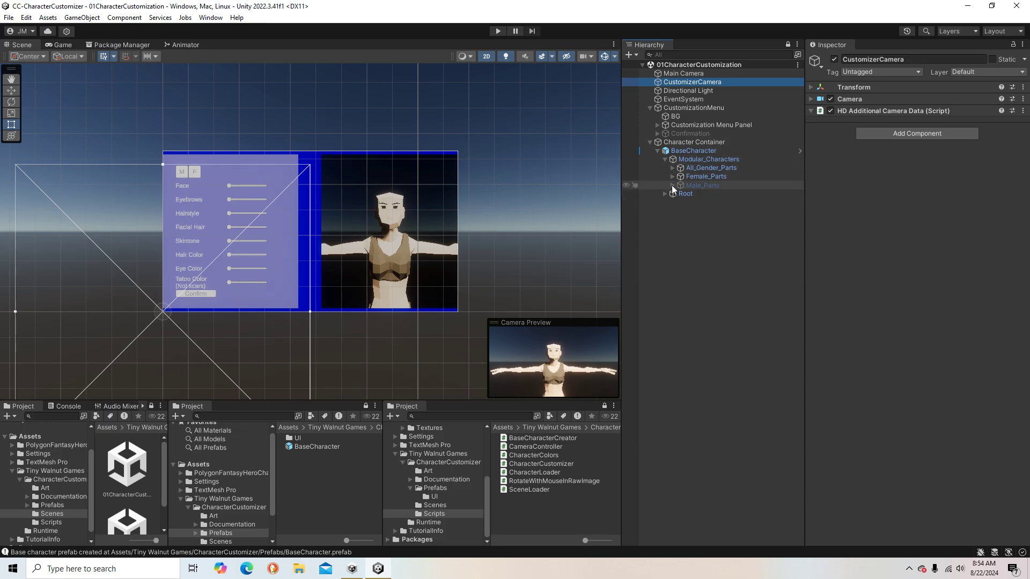
{"action": "left_click", "coordinate": [673, 176]}
{"action": "left_click", "coordinate": [672, 169]}
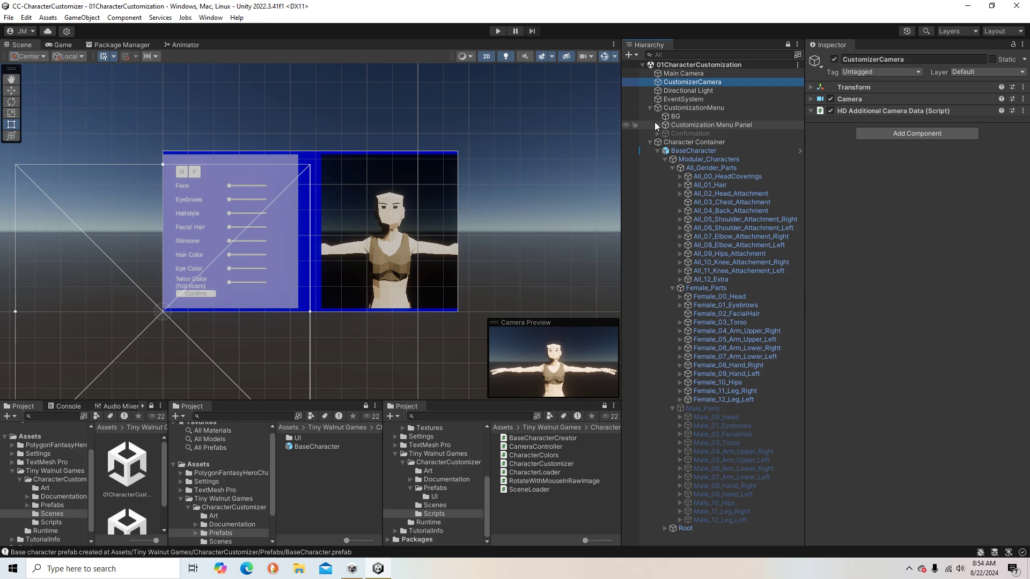
{"action": "left_click", "coordinate": [657, 125]}
{"action": "left_click", "coordinate": [664, 134]}
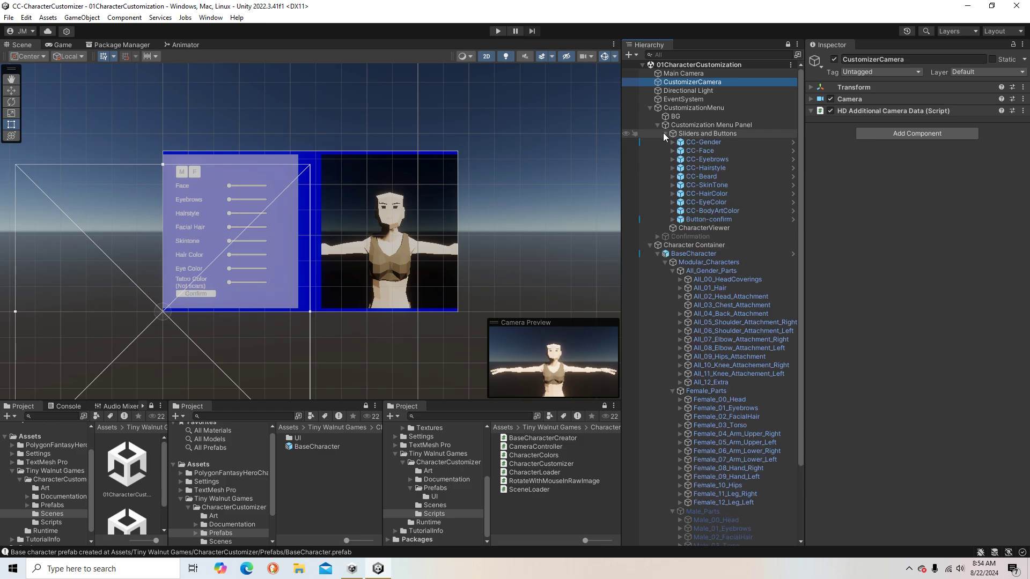
{"action": "scroll", "coordinate": [697, 138], "scroll_direction": "down", "scroll_amount": 3}
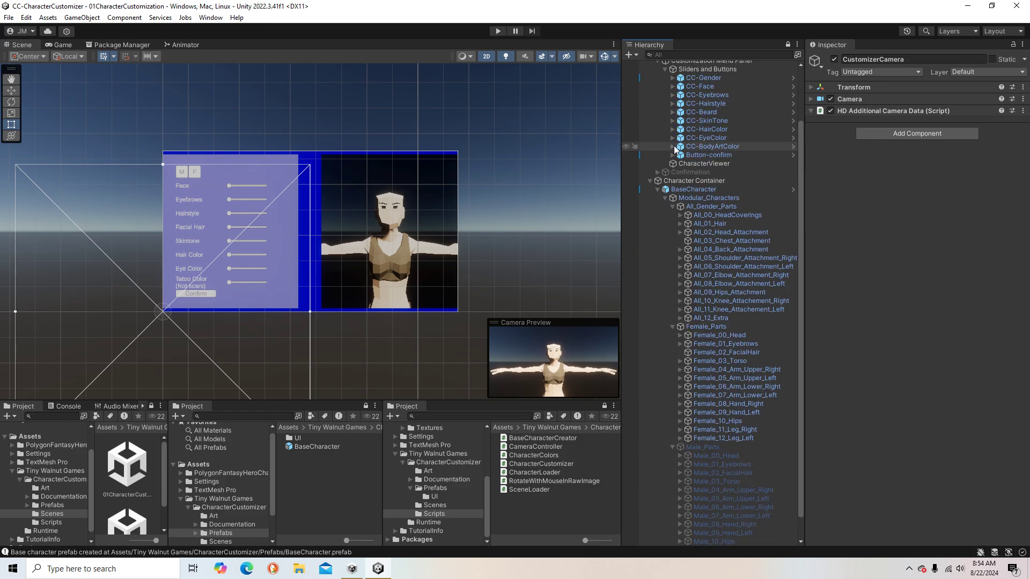
{"action": "left_click", "coordinate": [657, 172]}
{"action": "left_click", "coordinate": [666, 189]}
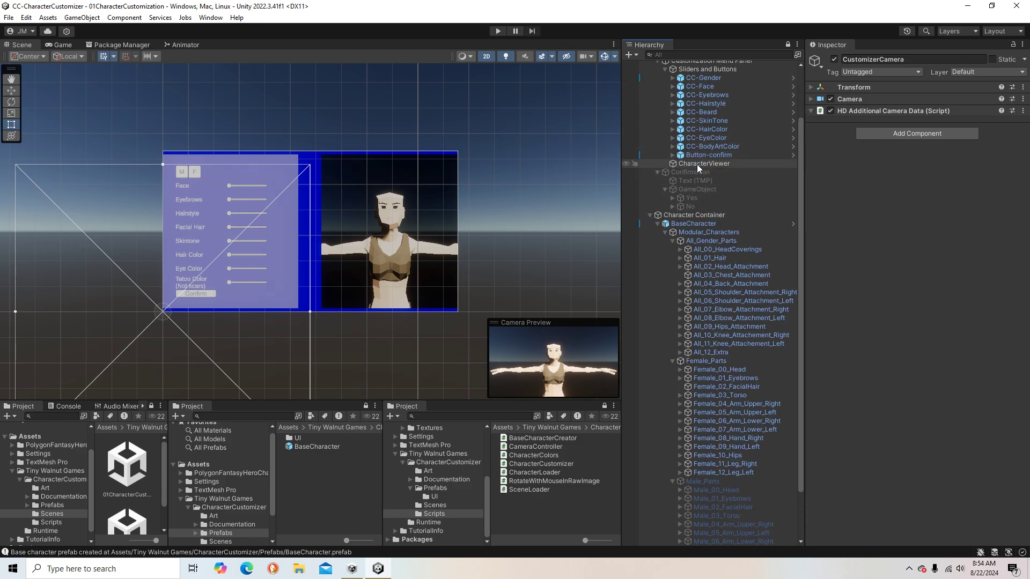
{"action": "left_click", "coordinate": [672, 155]}
{"action": "left_click", "coordinate": [672, 155]}
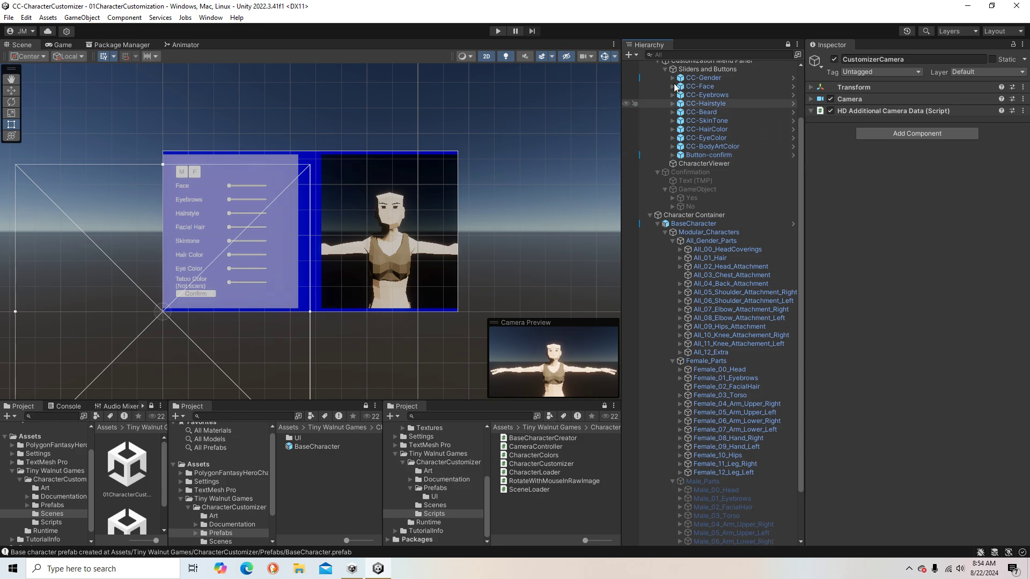
- Examine the On Click events of the Male and Female gender buttons and the On Value Changed event of Slider-face
{"action": "left_click", "coordinate": [672, 77]}
{"action": "left_click", "coordinate": [699, 86]}
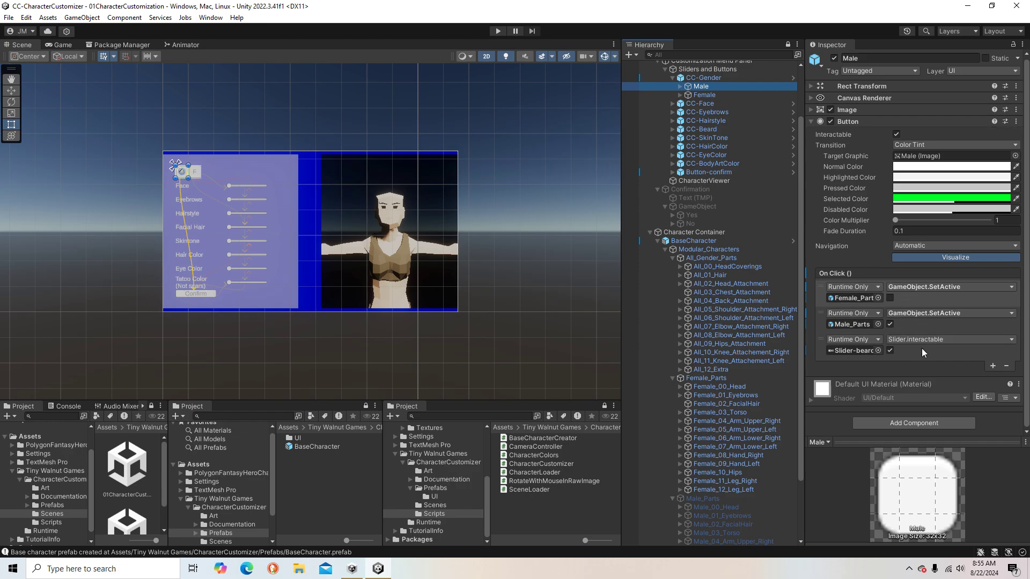
{"action": "left_click", "coordinate": [719, 94]}
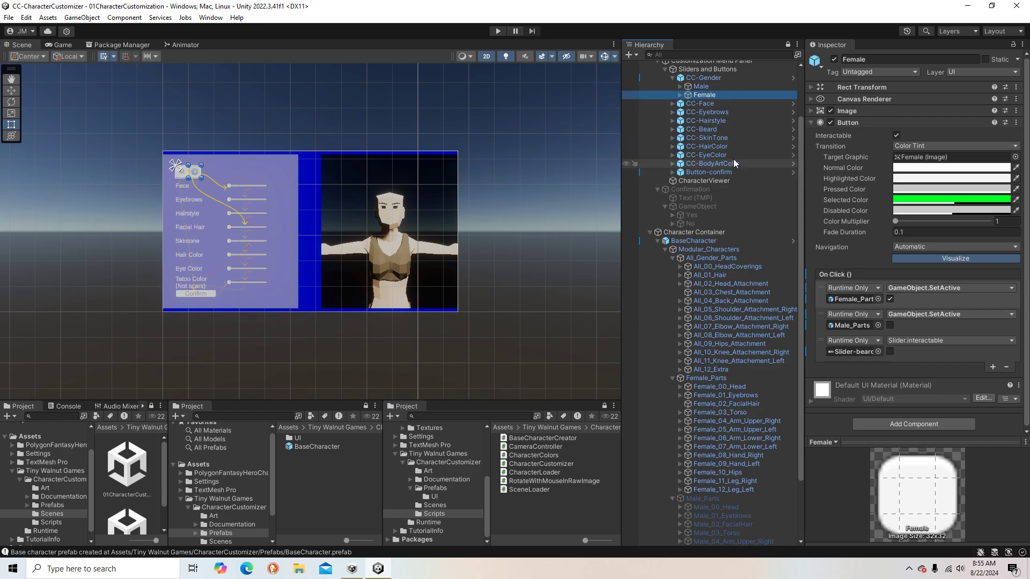
{"action": "left_click", "coordinate": [704, 104]}
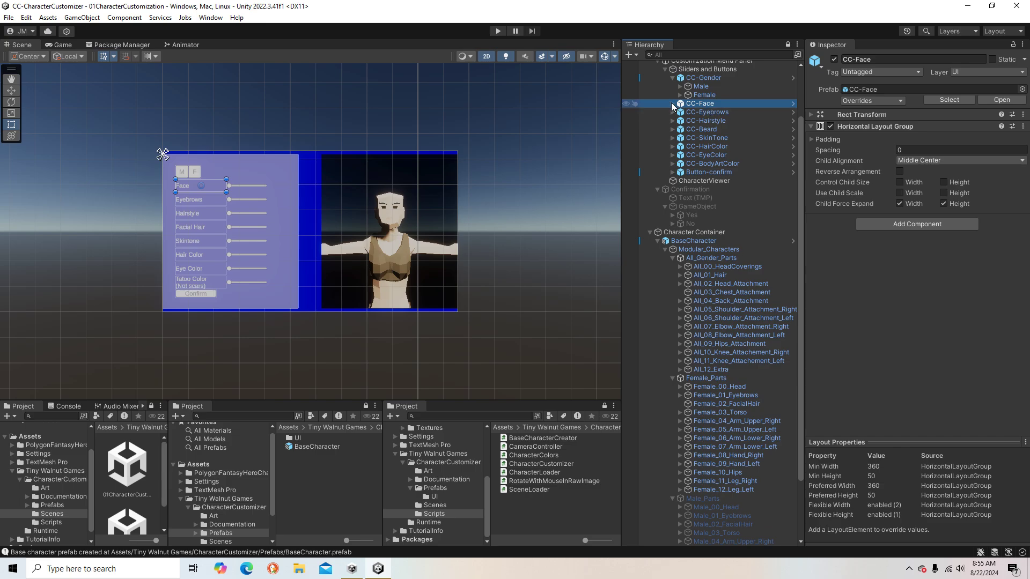
{"action": "left_click", "coordinate": [672, 103]}
{"action": "left_click", "coordinate": [701, 121]}
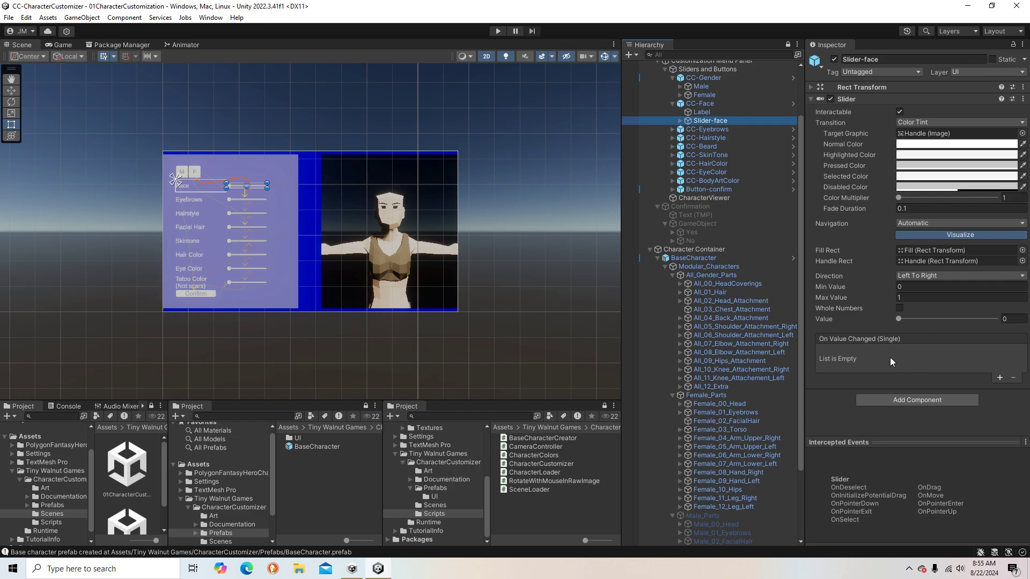
{"action": "left_click", "coordinate": [672, 104]}
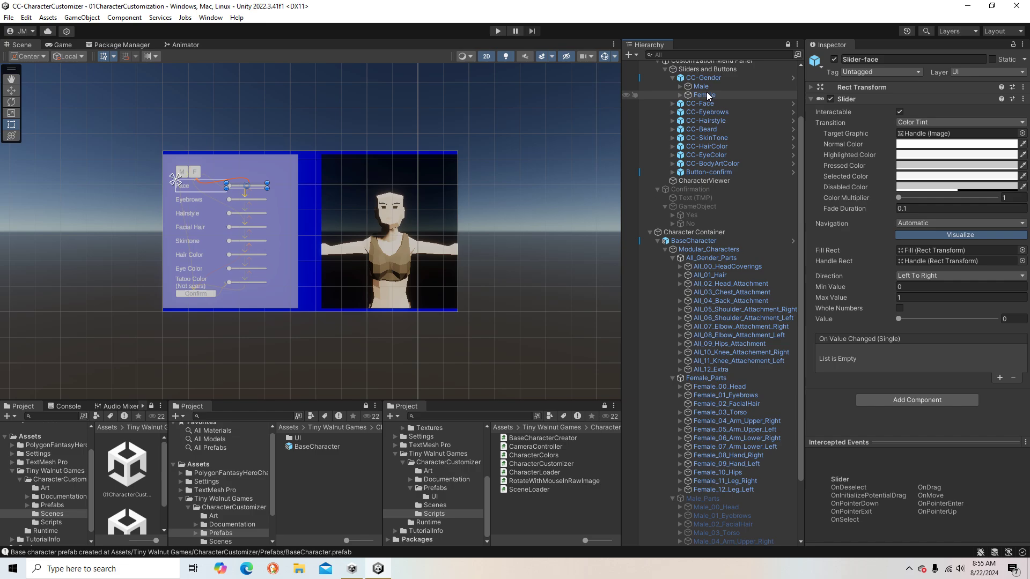
- Examine the On Click events of Button-confirm and of the Yes and No buttons in the confirmation dialog
{"action": "left_click", "coordinate": [694, 172]}
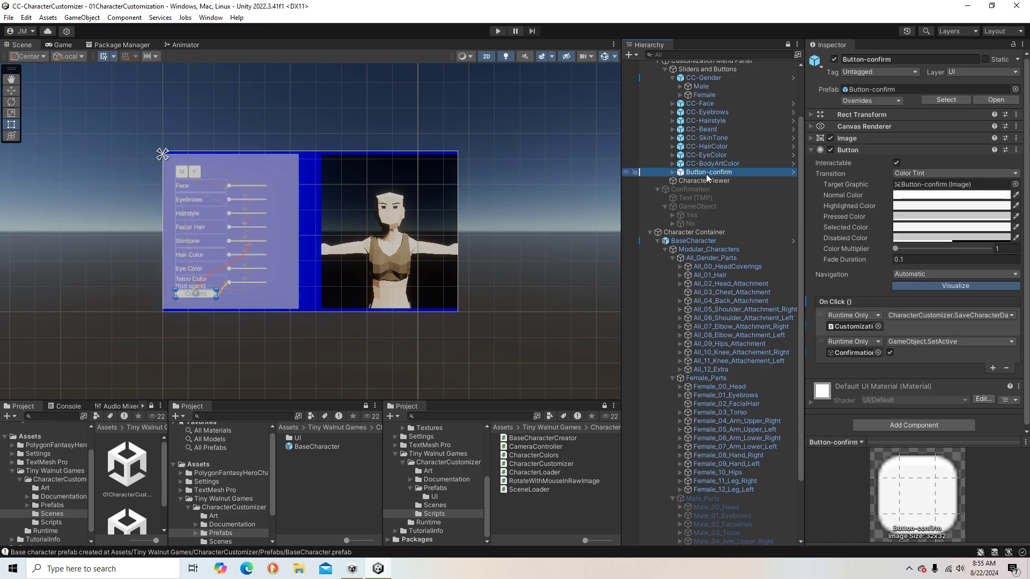
{"action": "left_click", "coordinate": [691, 215]}
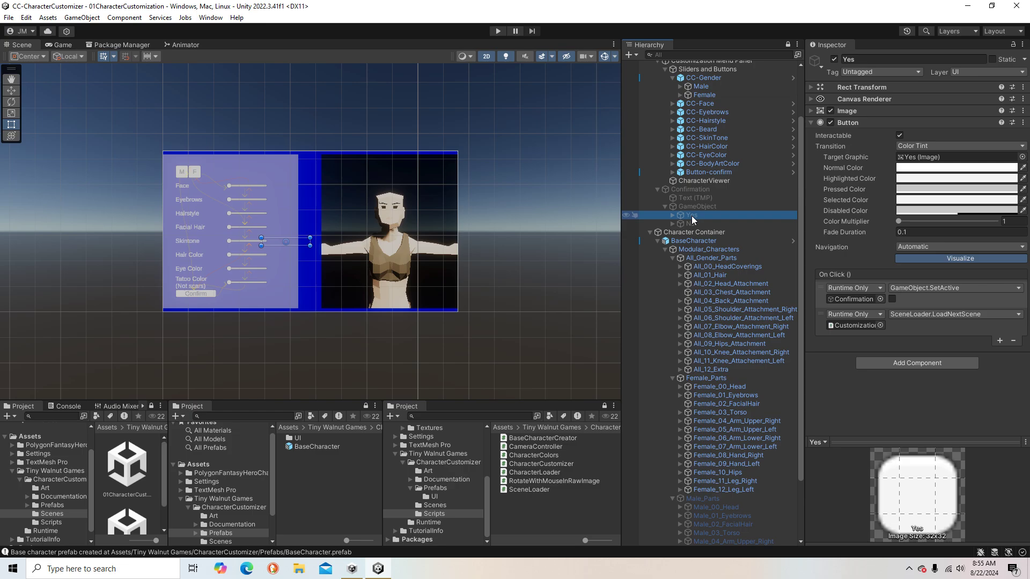
{"action": "left_click", "coordinate": [695, 221]}
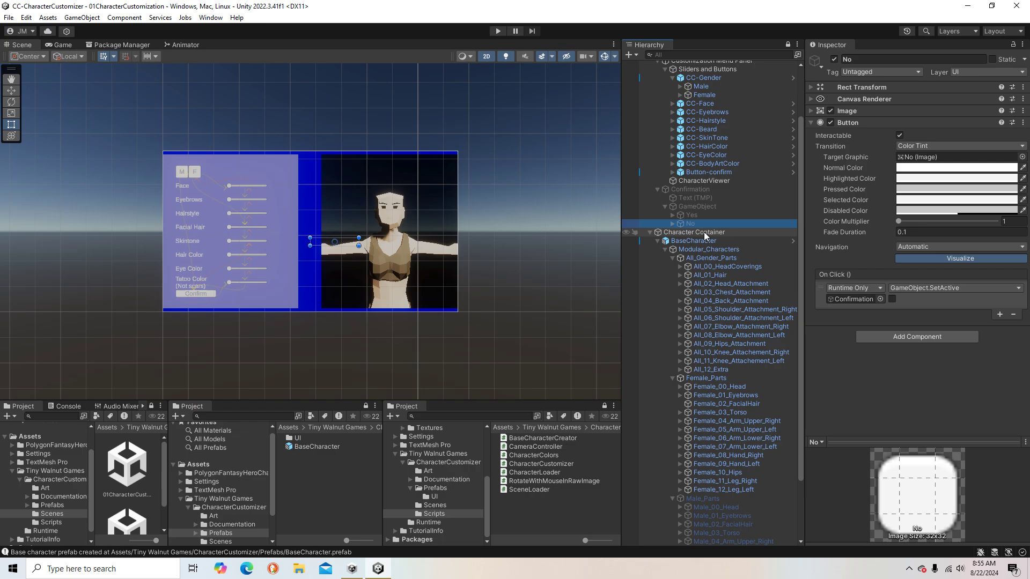
- Run the 01CharacterCustomization scene in Play mode and show the Console with a wider area
{"action": "left_click", "coordinate": [497, 31]}
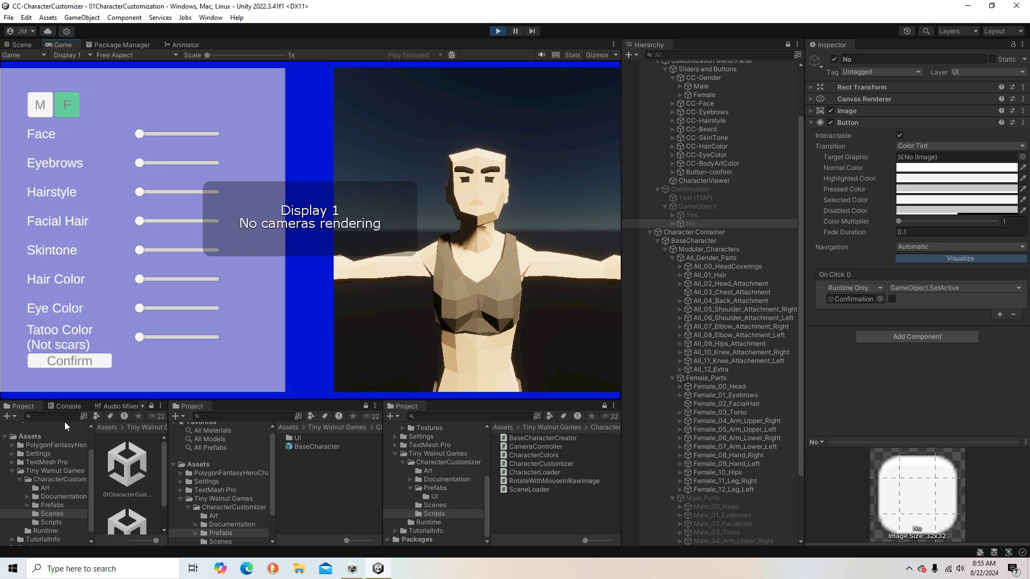
{"action": "left_click", "coordinate": [69, 407]}
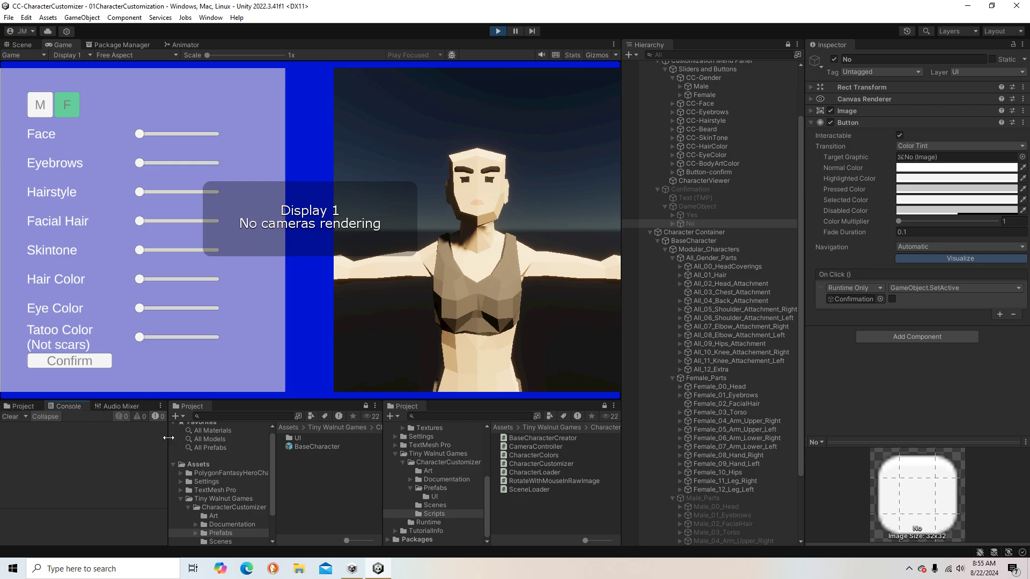
{"action": "left_click_drag", "start_coordinate": [168, 438], "coordinate": [256, 438]}
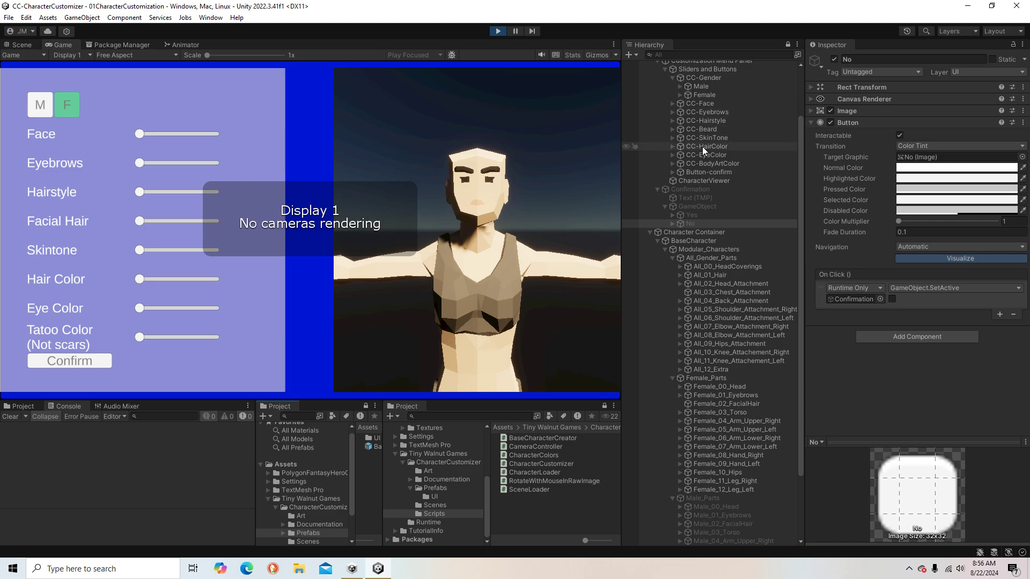
- Compare the Camera component settings of Main Camera and CustomizerCamera, including their display and texture output
{"action": "scroll", "coordinate": [701, 143], "scroll_direction": "up", "scroll_amount": 3}
{"action": "left_click", "coordinate": [683, 73]}
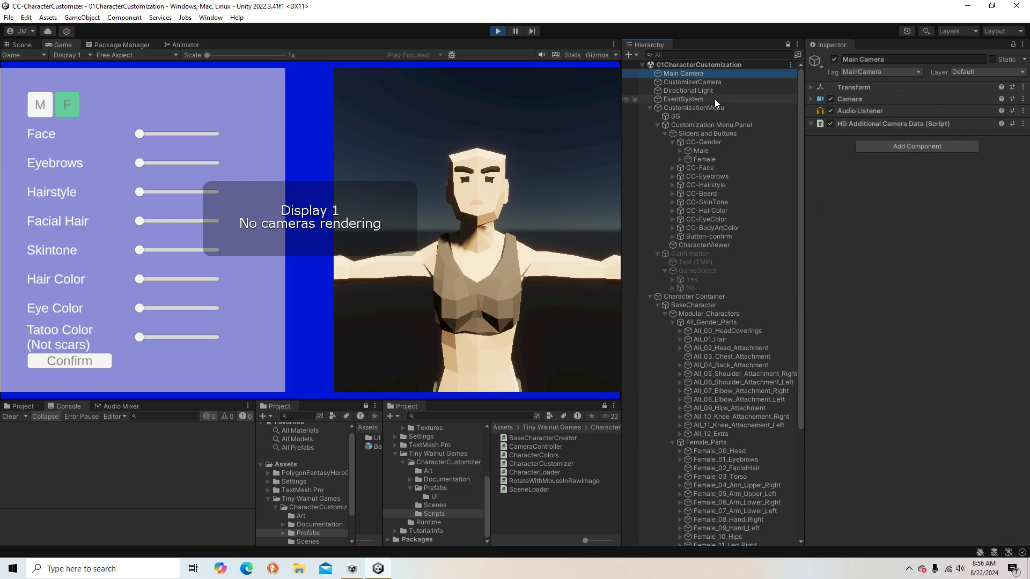
{"action": "left_click", "coordinate": [813, 99]}
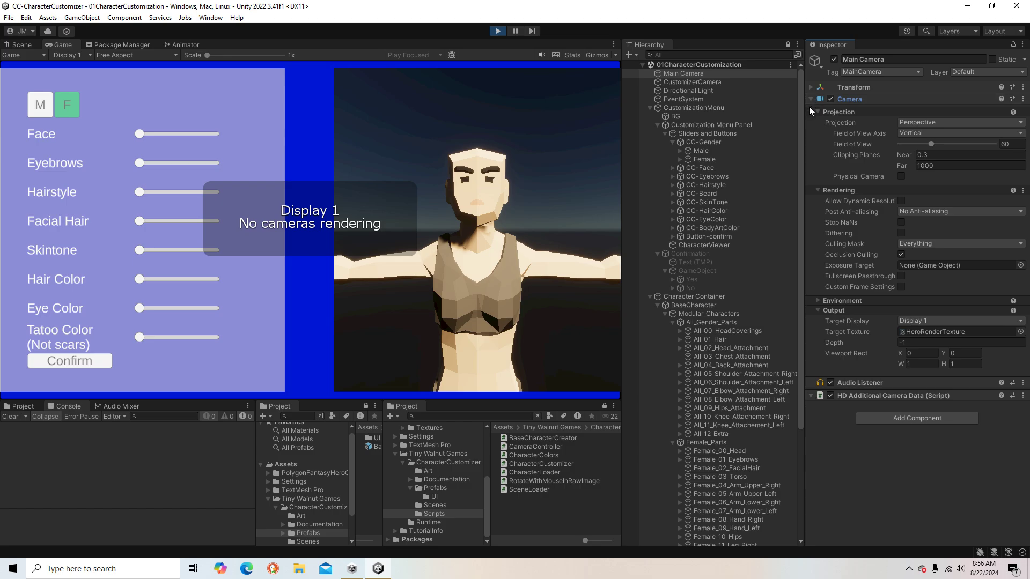
{"action": "left_click", "coordinate": [702, 80]}
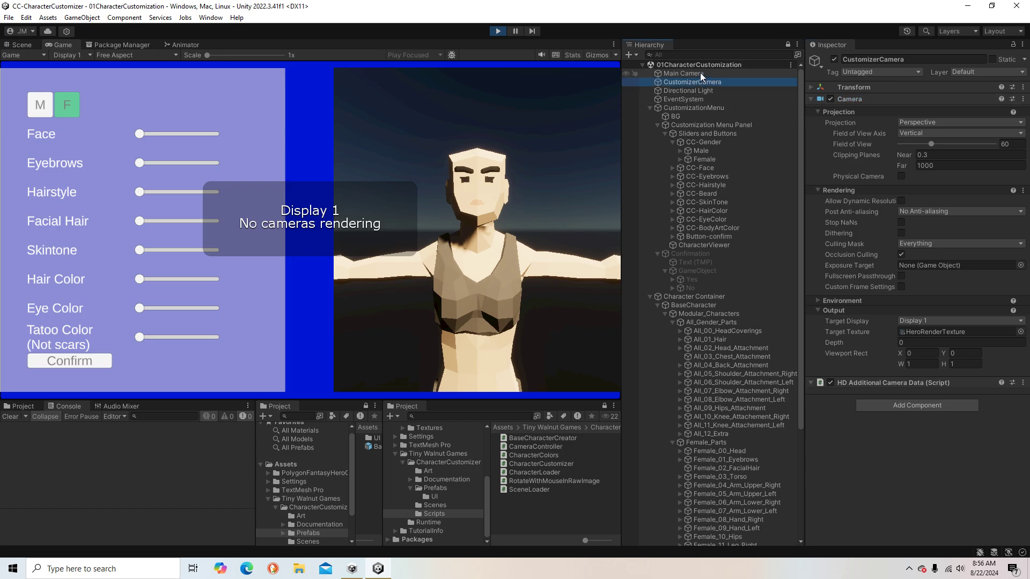
{"action": "left_click", "coordinate": [700, 73]}
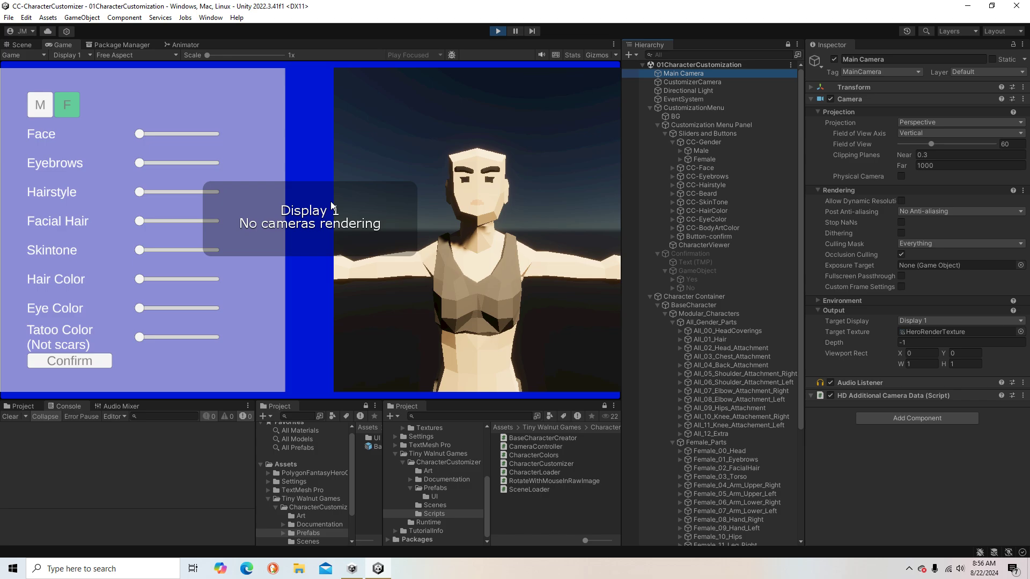
- Test the Face slider and choose the female gender in the running character customizer
{"action": "left_click", "coordinate": [141, 135]}
{"action": "left_click", "coordinate": [140, 134]}
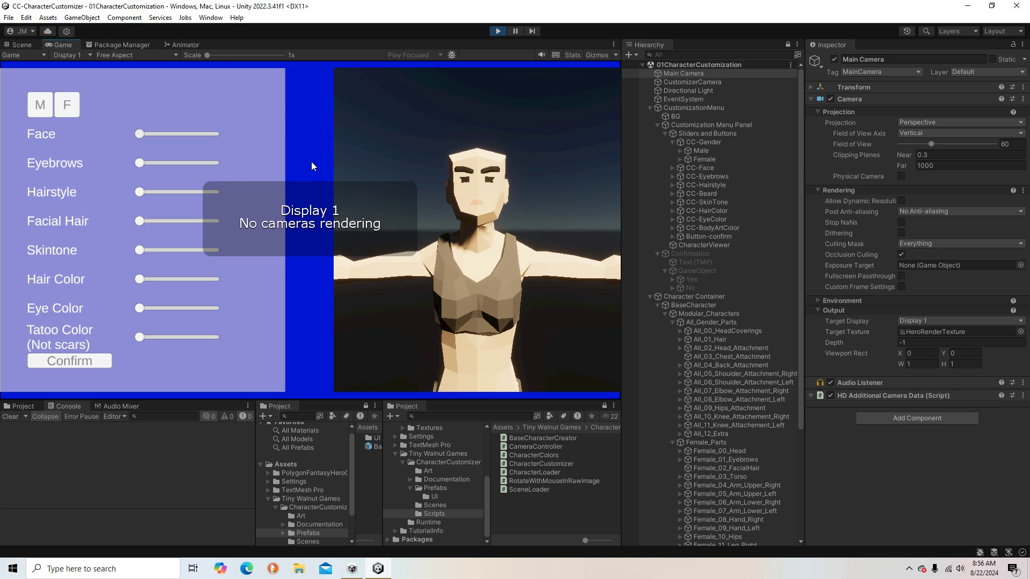
{"action": "left_click", "coordinate": [75, 105]}
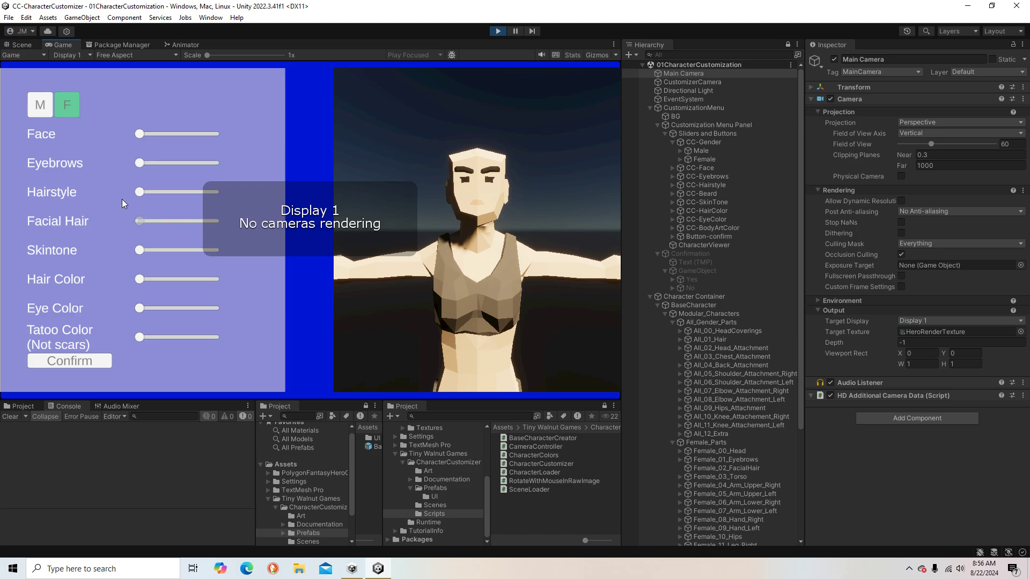
- Test switching between male and female, and try the face, hairstyle and color sliders on the female character
{"action": "left_click", "coordinate": [41, 105]}
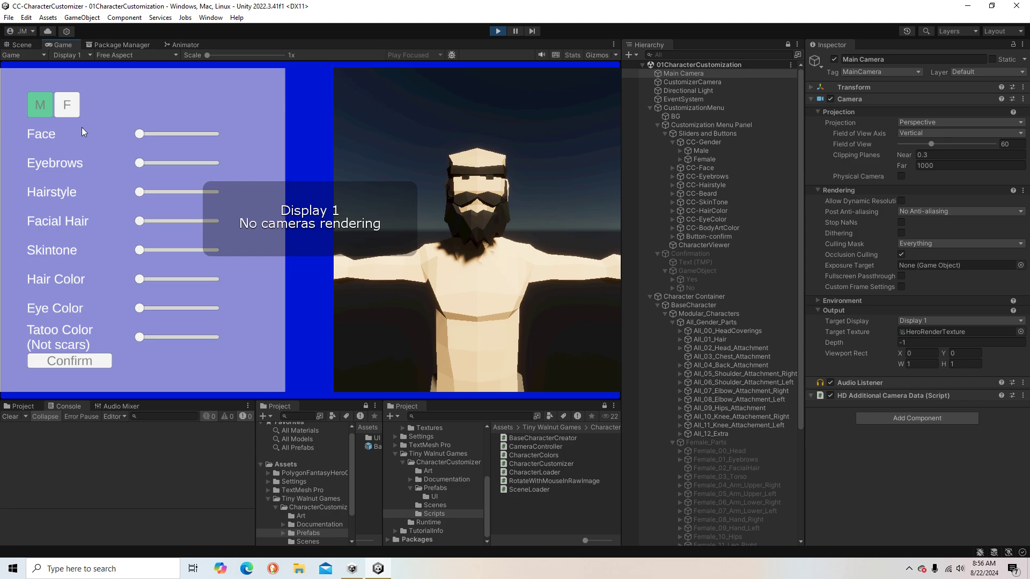
{"action": "left_click", "coordinate": [70, 110]}
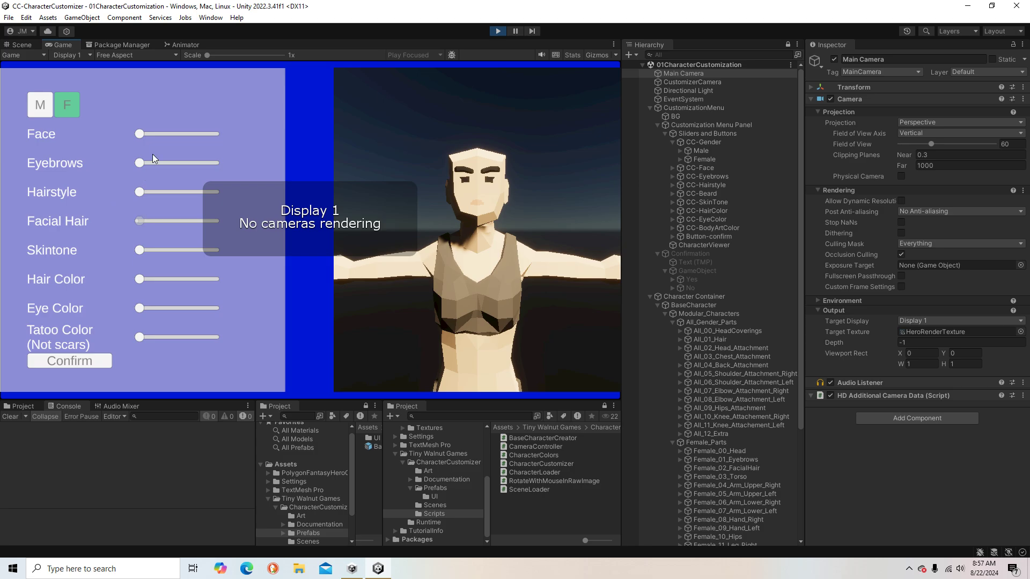
{"action": "left_click_drag", "start_coordinate": [141, 134], "coordinate": [184, 130]}
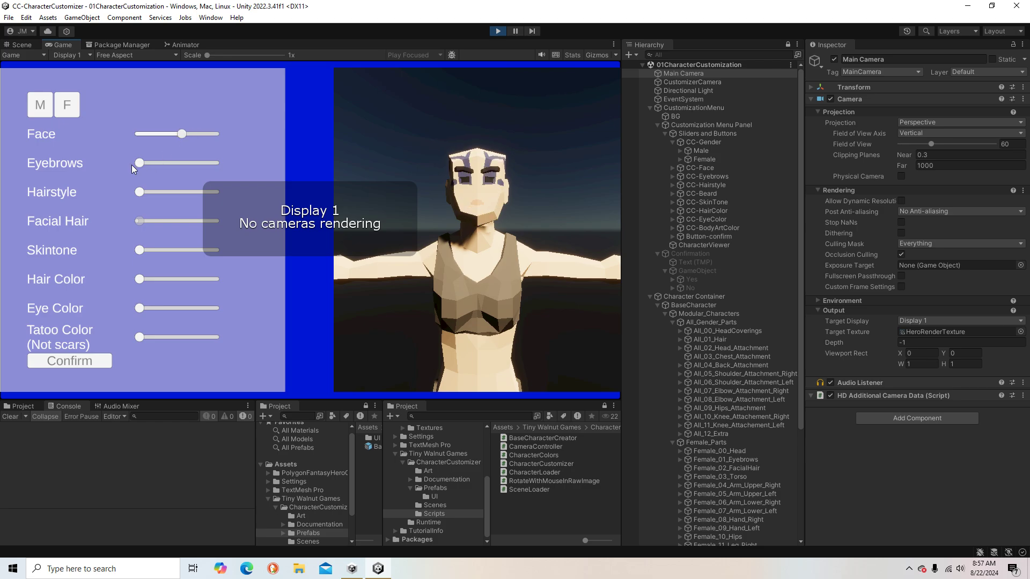
{"action": "left_click_drag", "start_coordinate": [143, 162], "coordinate": [159, 192]}
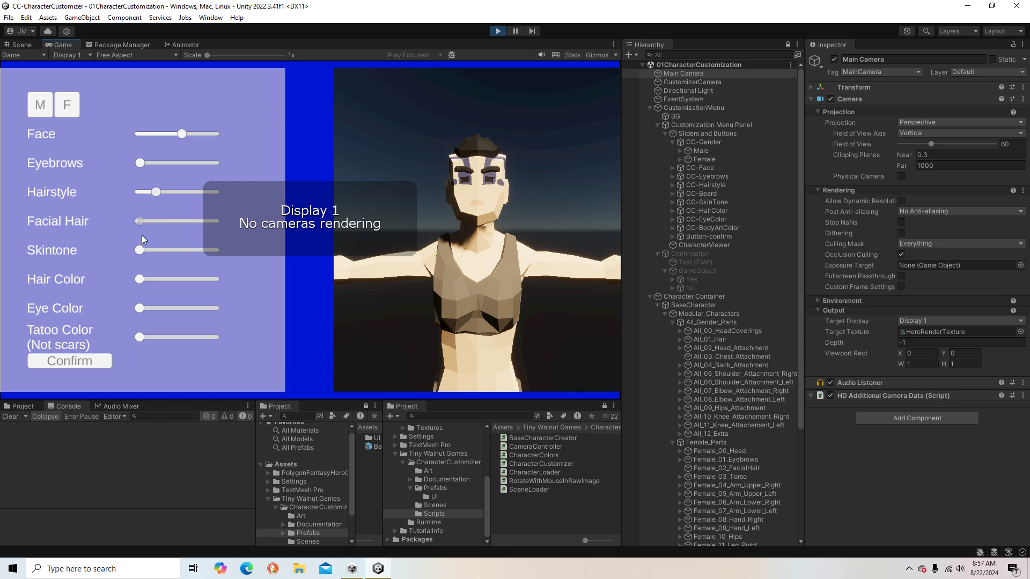
{"action": "left_click_drag", "start_coordinate": [141, 251], "coordinate": [131, 336]}
{"action": "mouse_move", "coordinate": [177, 134]}
{"action": "left_mouse_down"}
{"action": "mouse_move", "coordinate": [163, 135]}
{"action": "mouse_move", "coordinate": [172, 136]}
{"action": "left_mouse_up"}
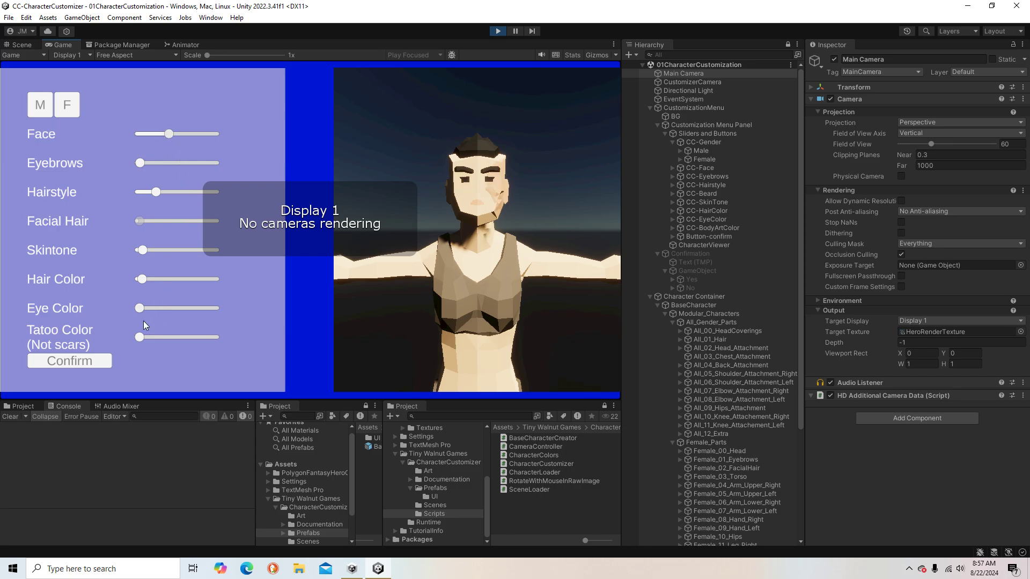
{"action": "left_click_drag", "start_coordinate": [139, 338], "coordinate": [213, 341]}
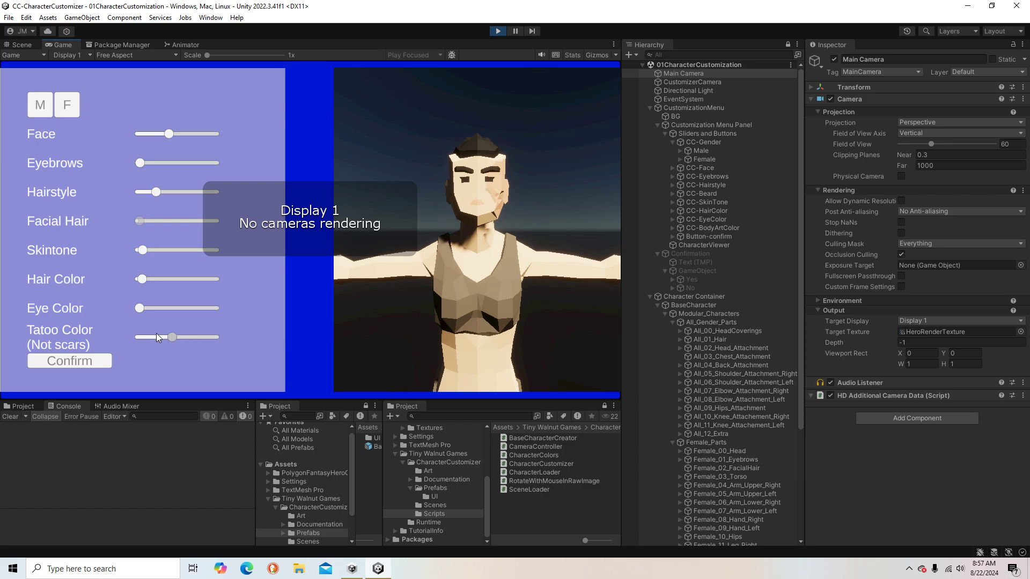
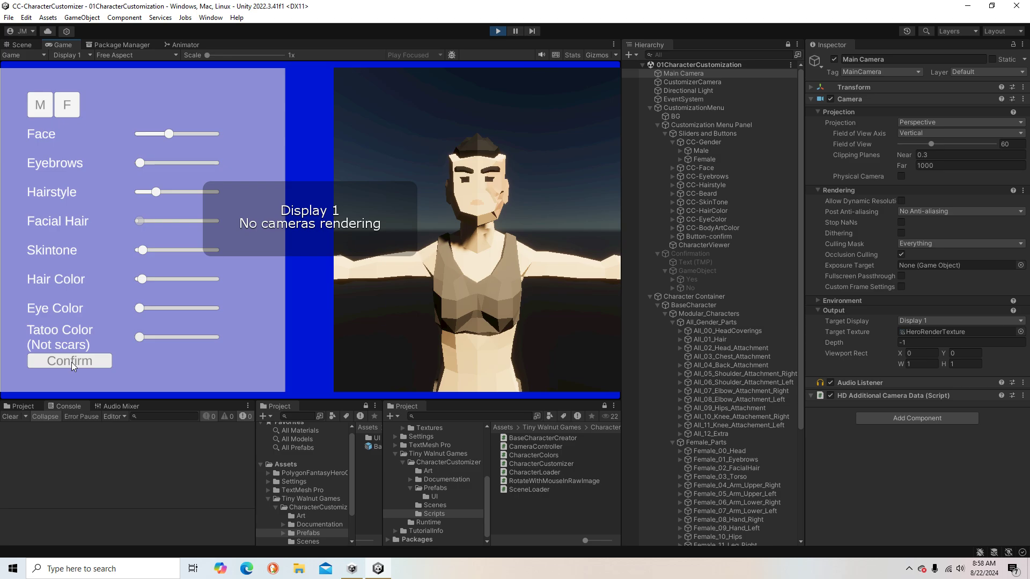
- Test confirming the finished character in the running customizer and stop Play mode
{"action": "left_click", "coordinate": [72, 362]}
{"action": "left_click", "coordinate": [252, 252]}
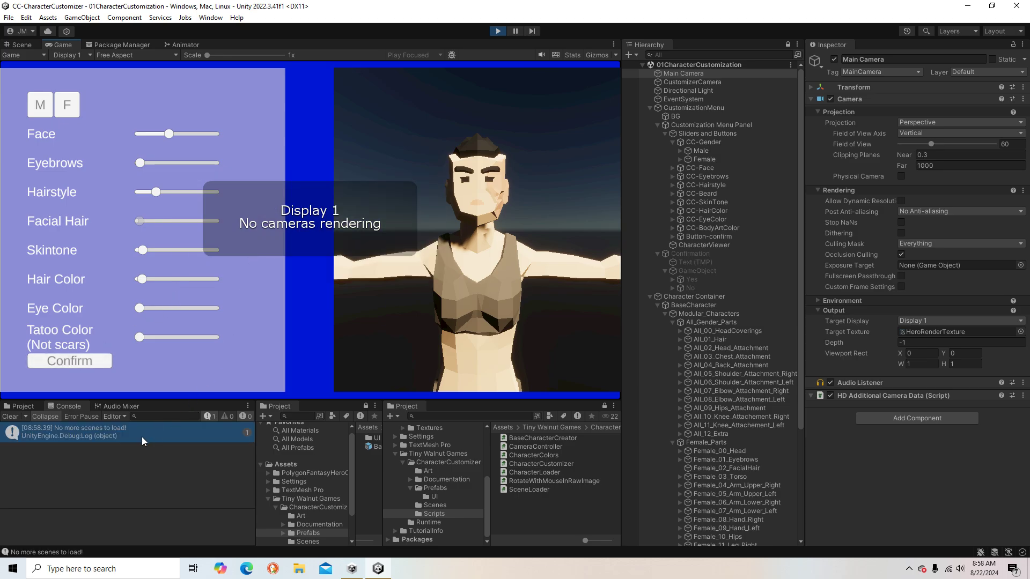
{"action": "left_click", "coordinate": [497, 31]}
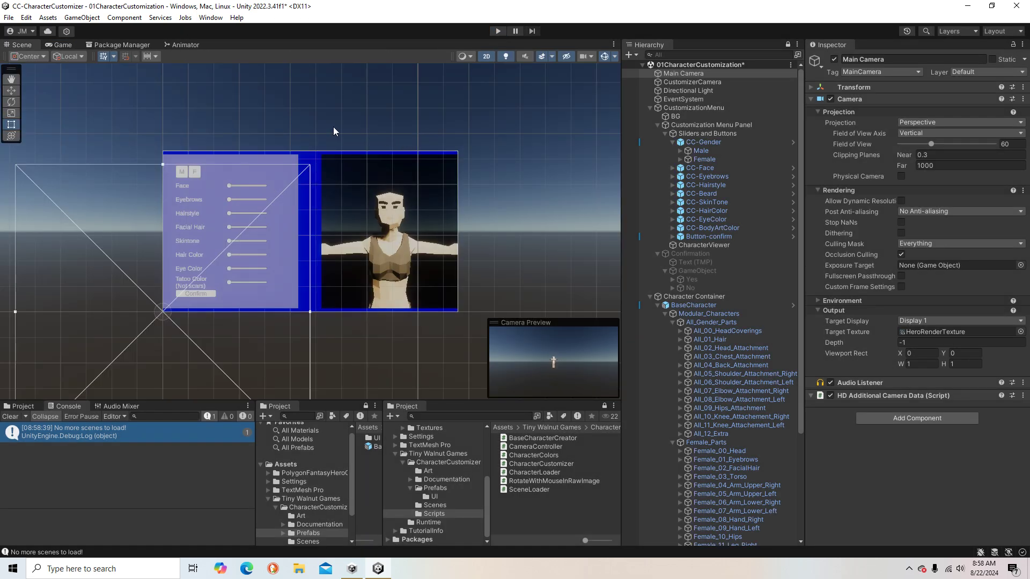
- Remove OutdoorsScene from the scenes in the build settings, with the project's Scenes folder in view
{"action": "left_click", "coordinate": [9, 17]}
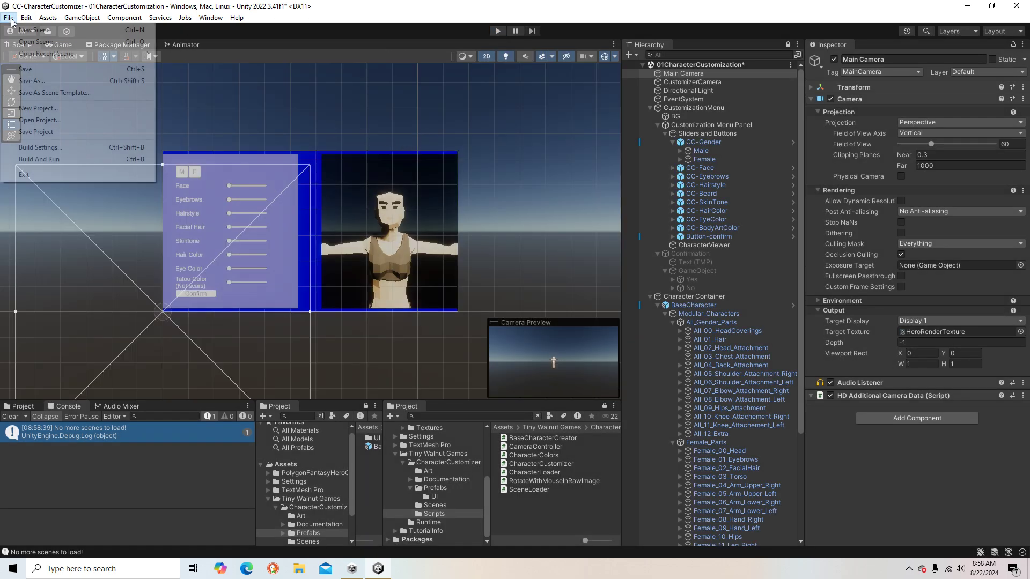
{"action": "left_click", "coordinate": [59, 148]}
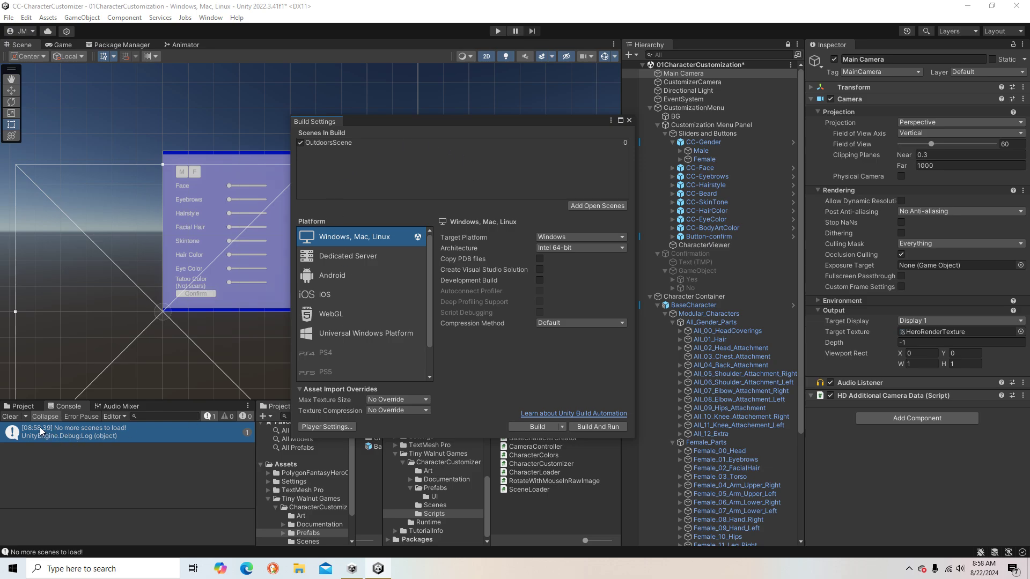
{"action": "left_click", "coordinate": [21, 406]}
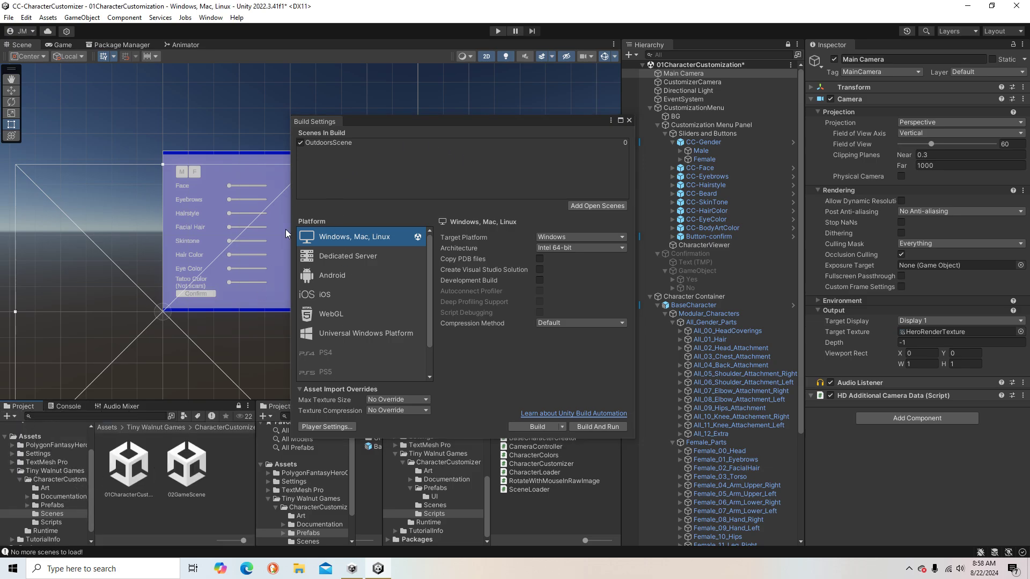
{"action": "left_click", "coordinate": [329, 143]}
{"action": "key", "text": "Delete"}
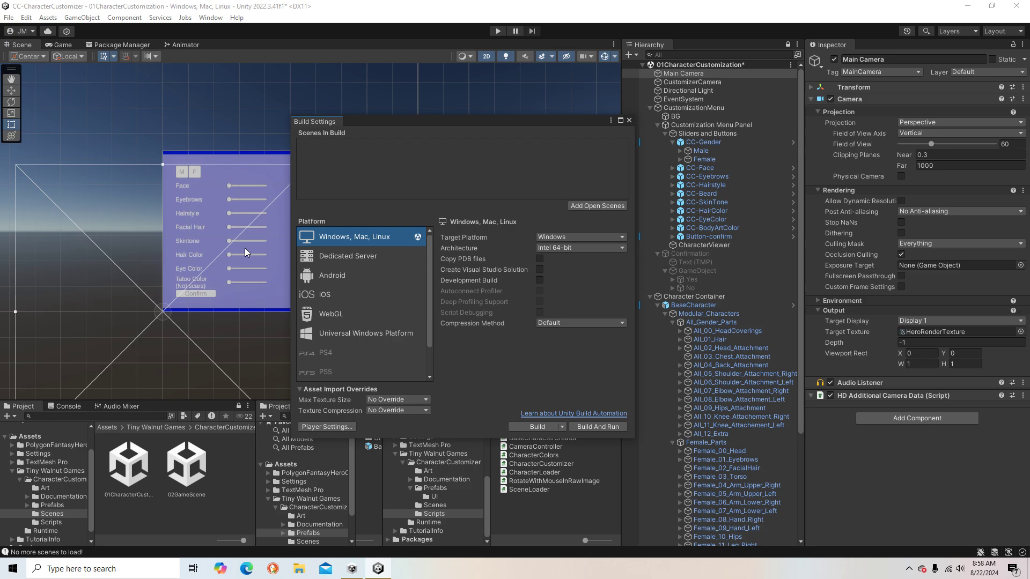
- Add the 01CharacterCustomization and 02GameScene scenes to the build and close the build settings
{"action": "left_click", "coordinate": [130, 486]}
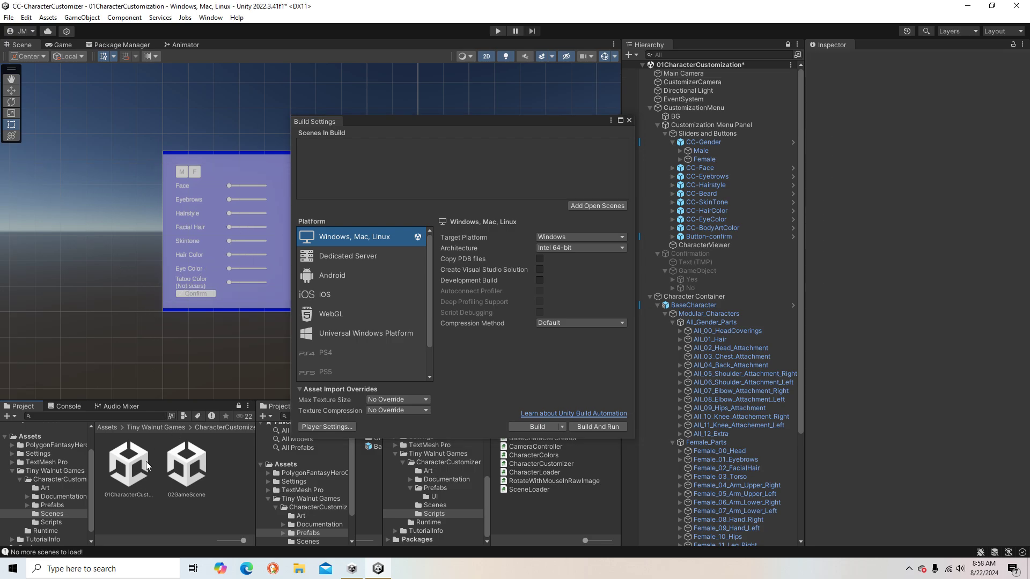
{"action": "left_click", "coordinate": [195, 475], "text": "ctrl"}
{"action": "left_click_drag", "start_coordinate": [194, 474], "coordinate": [342, 152]}
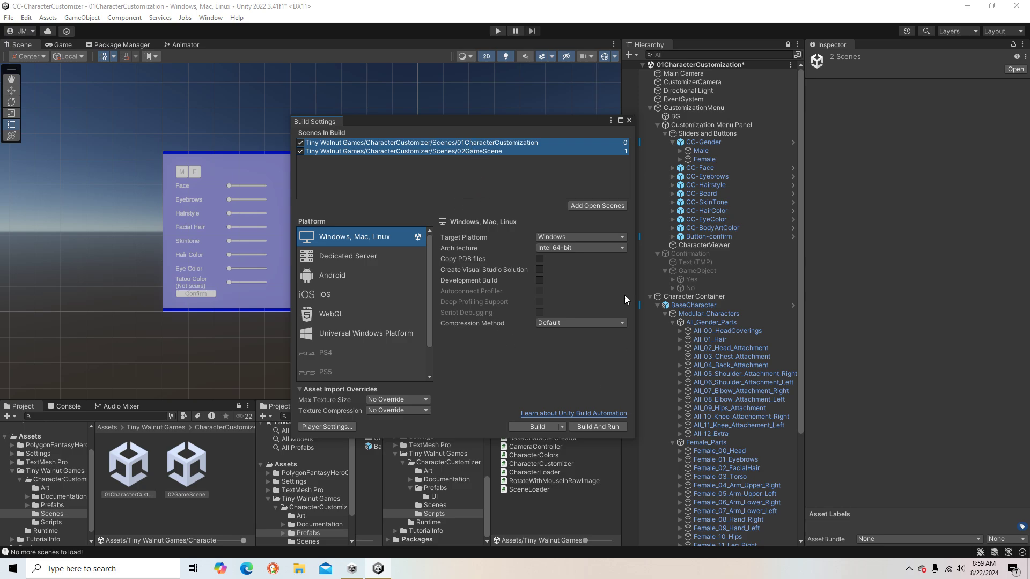
{"action": "left_click", "coordinate": [629, 121]}
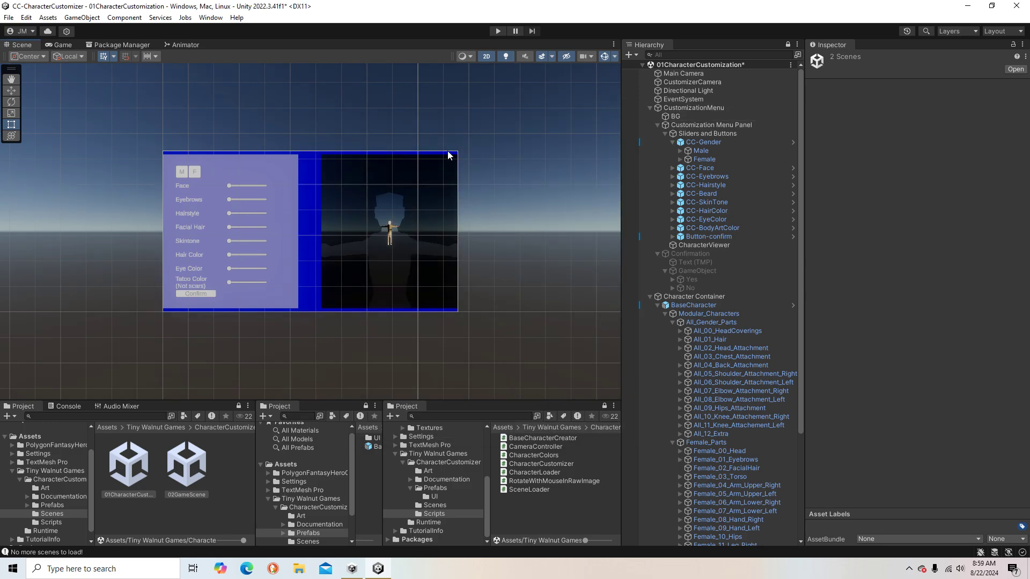
- Run the scene again and customize a male character's face, eyebrows, hairstyle, facial hair, and hair, eye and tattoo colors
{"action": "left_click", "coordinate": [498, 30]}
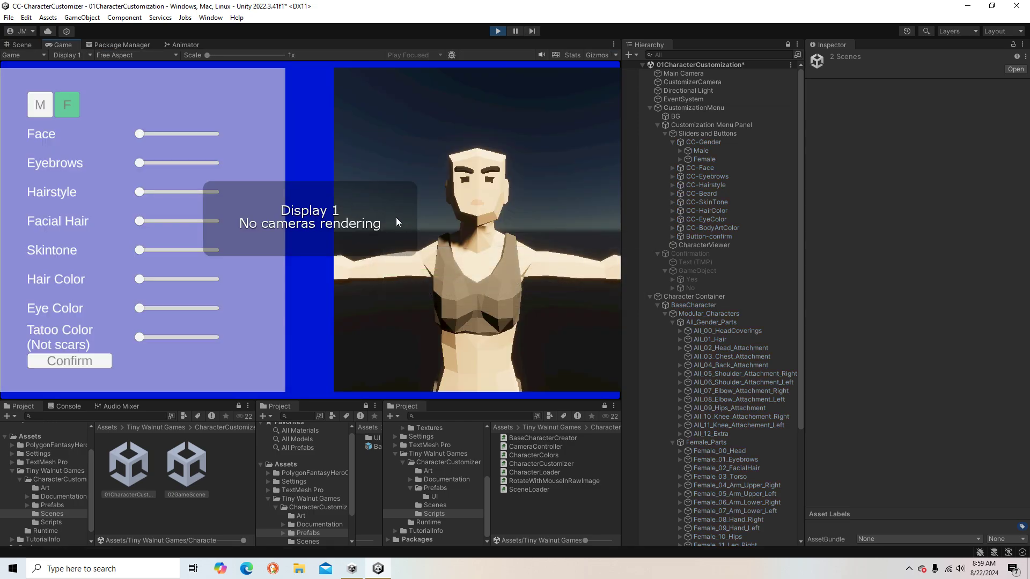
{"action": "left_click", "coordinate": [49, 110]}
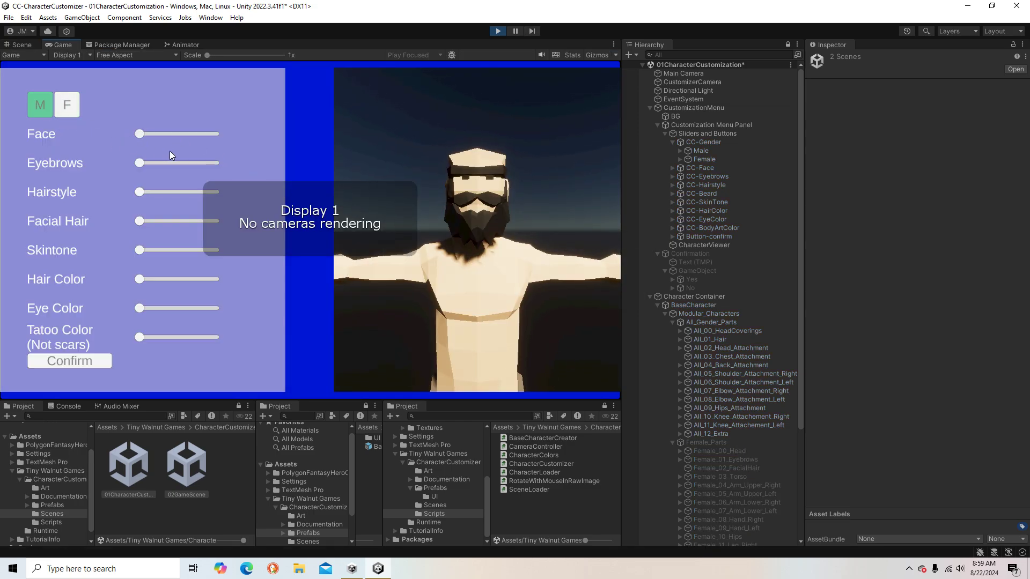
{"action": "left_click_drag", "start_coordinate": [139, 135], "coordinate": [155, 221]}
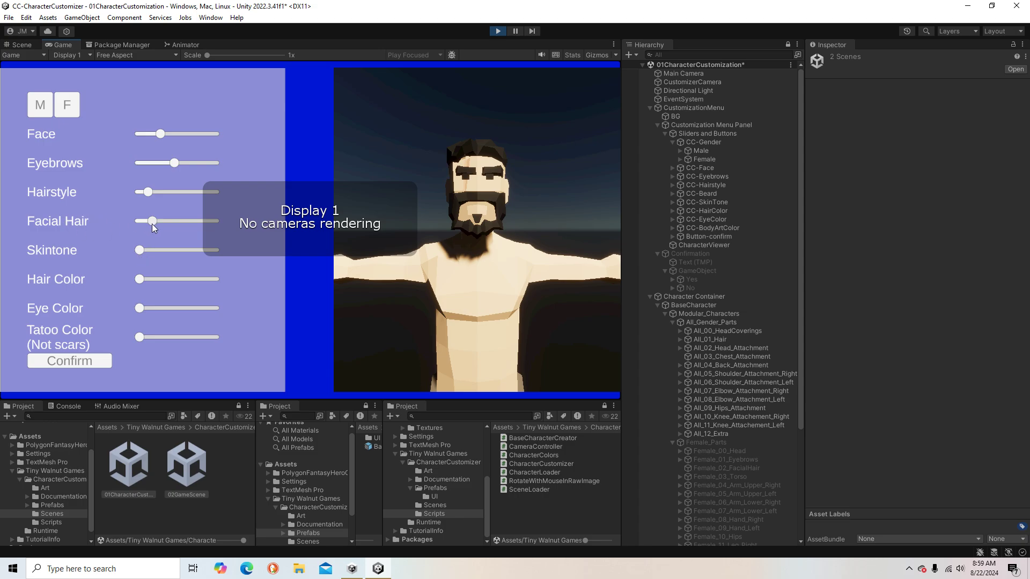
{"action": "left_click_drag", "start_coordinate": [153, 223], "coordinate": [91, 220]}
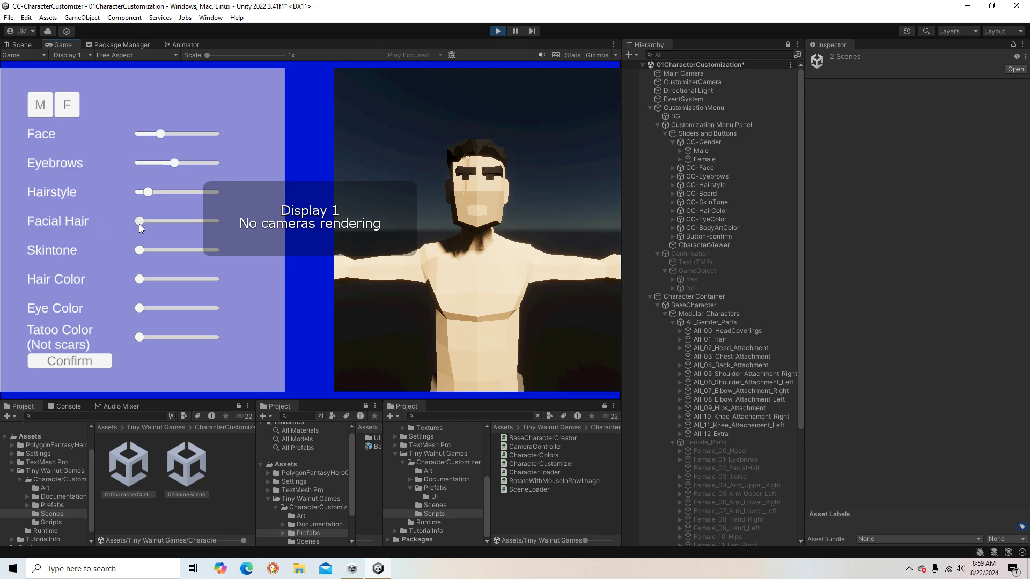
{"action": "left_click_drag", "start_coordinate": [140, 224], "coordinate": [146, 224]}
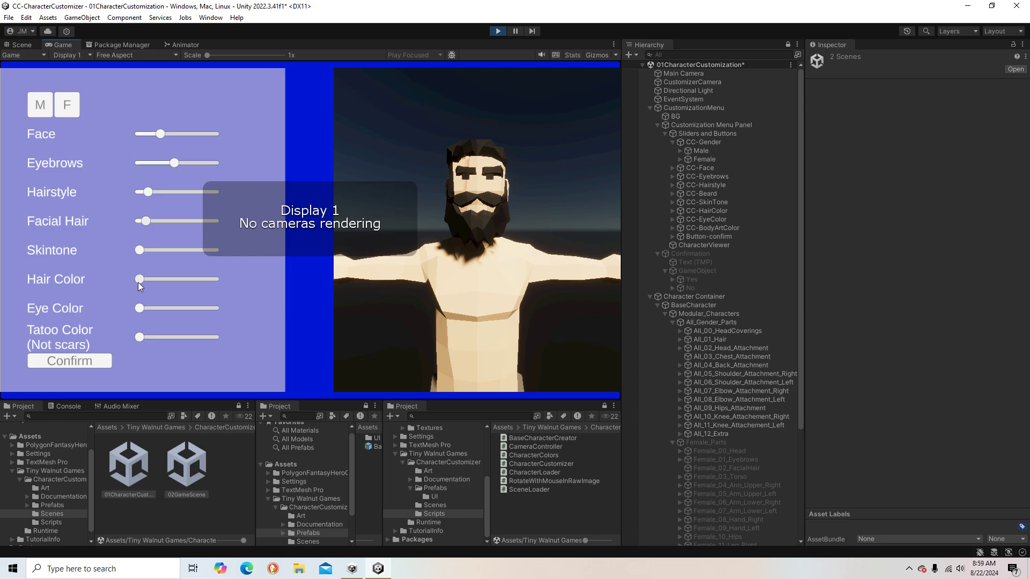
{"action": "left_click_drag", "start_coordinate": [138, 283], "coordinate": [166, 338]}
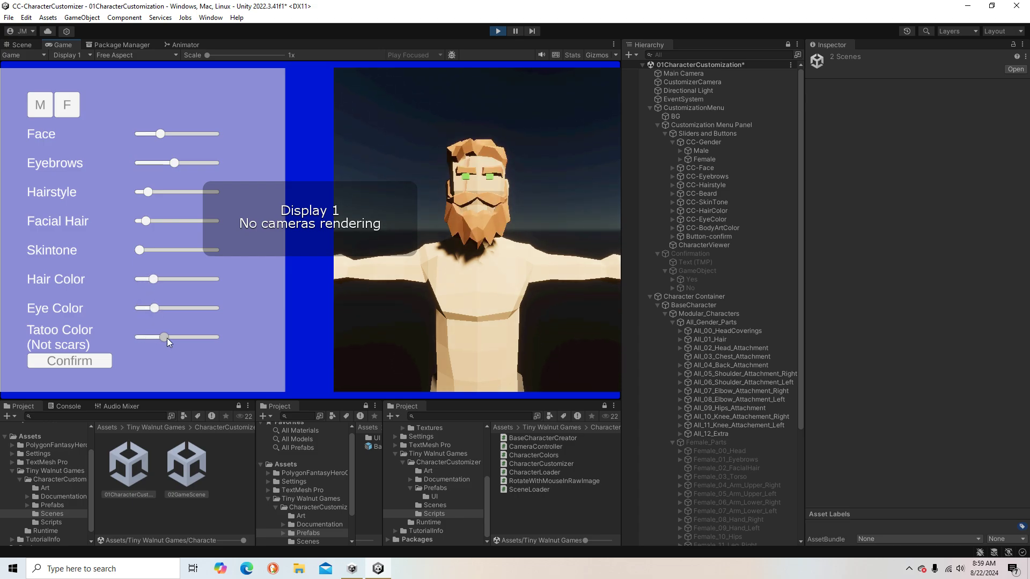
- Confirm the male character to load the game scene, move the camera back to view him, and return to the previous scene
{"action": "left_click", "coordinate": [72, 361]}
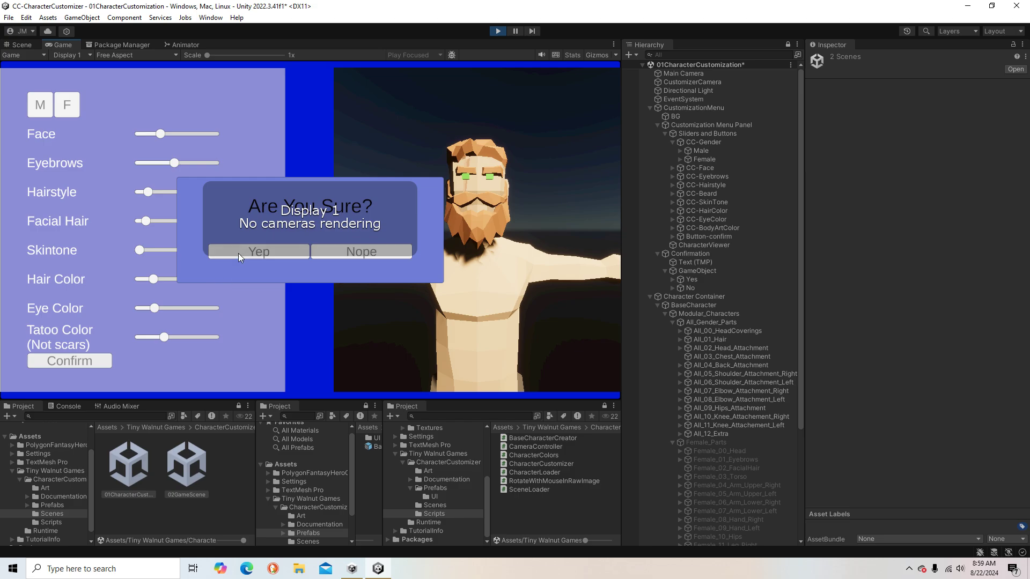
{"action": "left_click", "coordinate": [238, 253]}
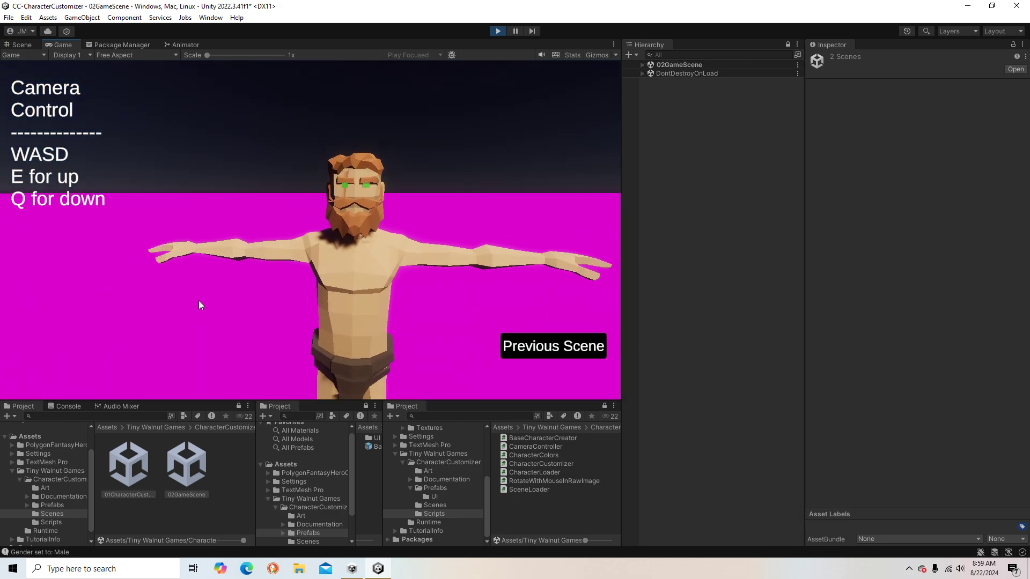
{"action": "key", "text": "s"}
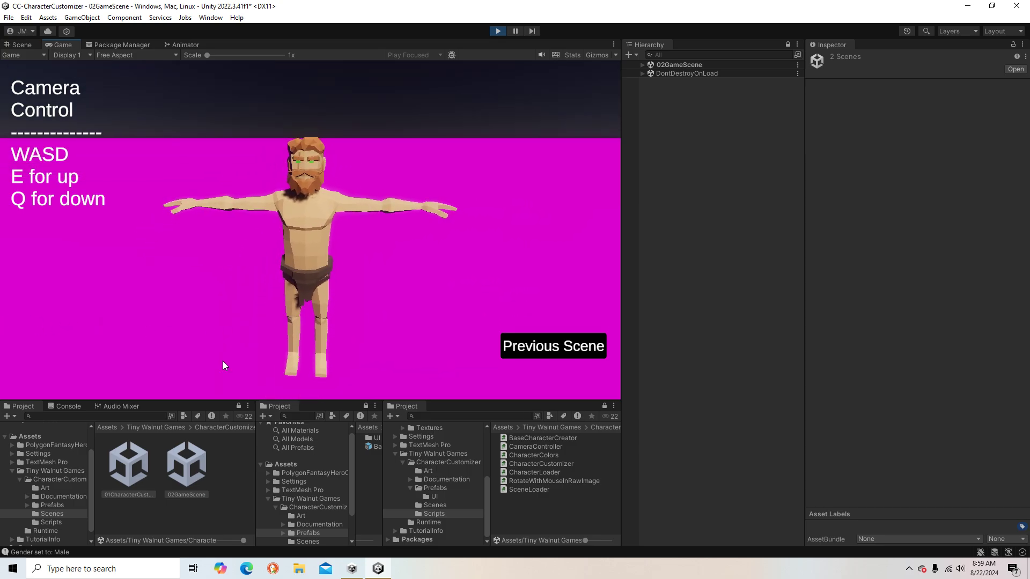
{"action": "left_click", "coordinate": [512, 357]}
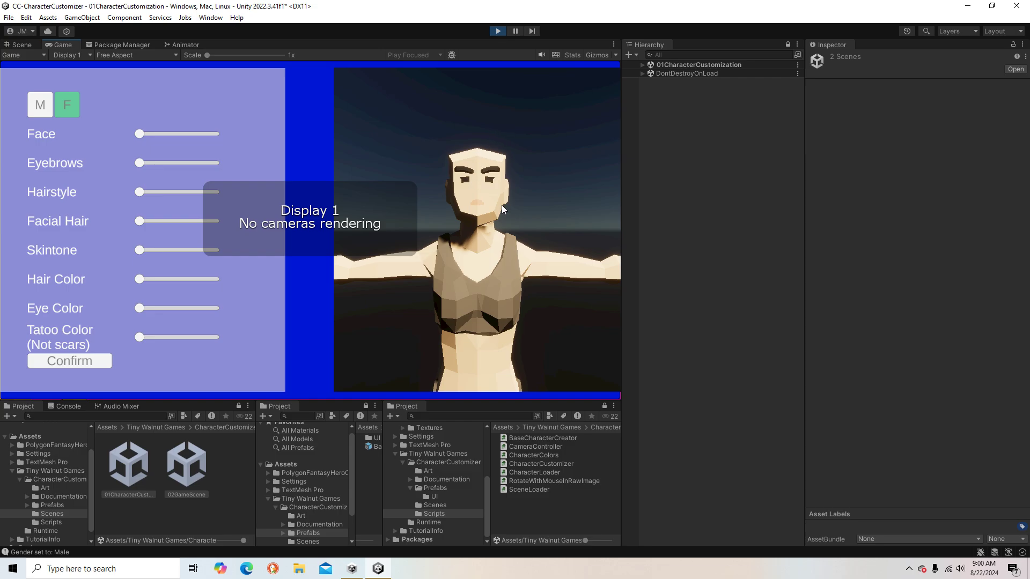
- Open the CharacterCustomizer script in Visual Studio, skipping sign-in, starting with General settings and the Dark theme, and allowing firewall access
{"action": "left_click", "coordinate": [552, 465]}
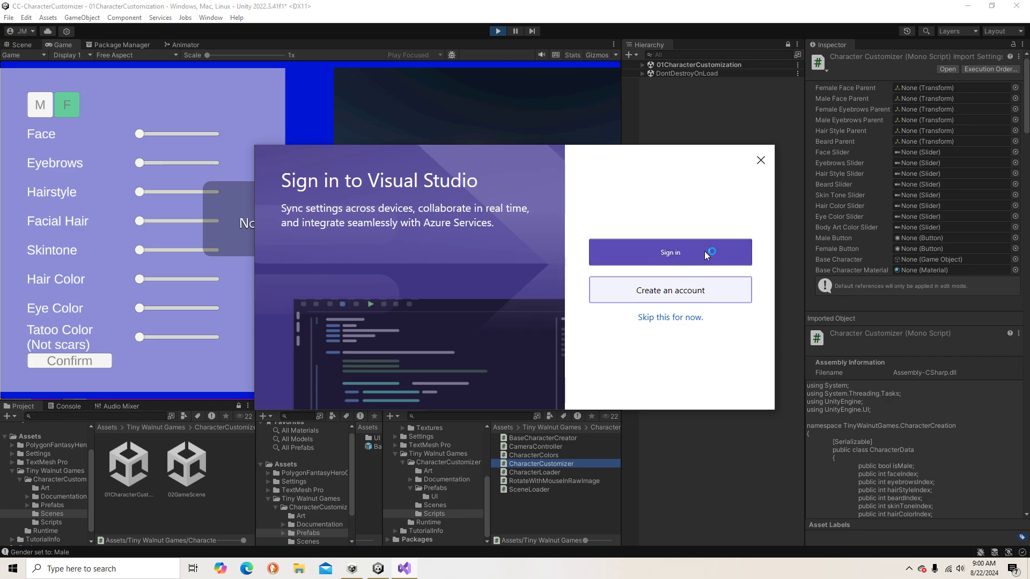
{"action": "left_click", "coordinate": [680, 318]}
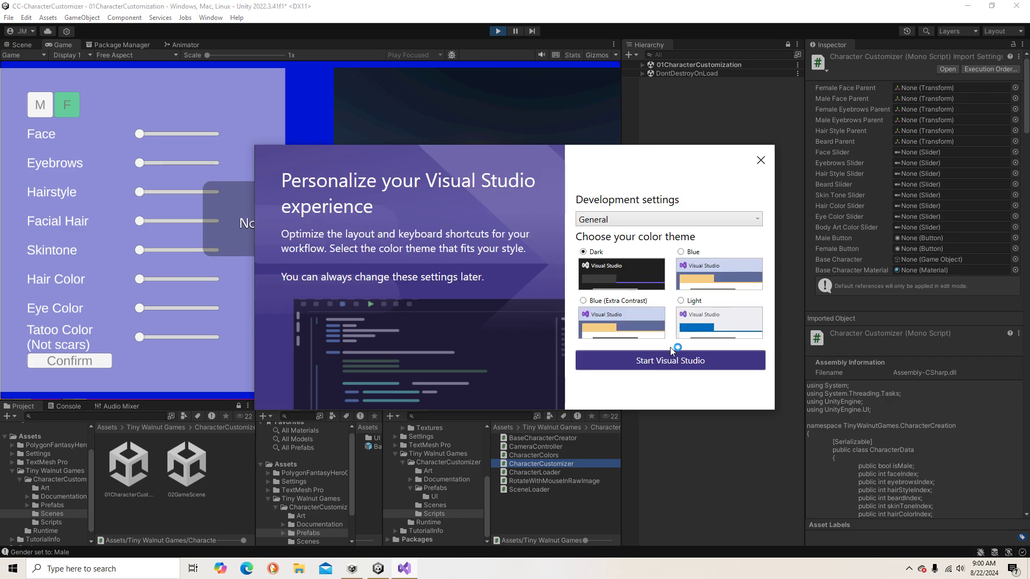
{"action": "left_click", "coordinate": [663, 369]}
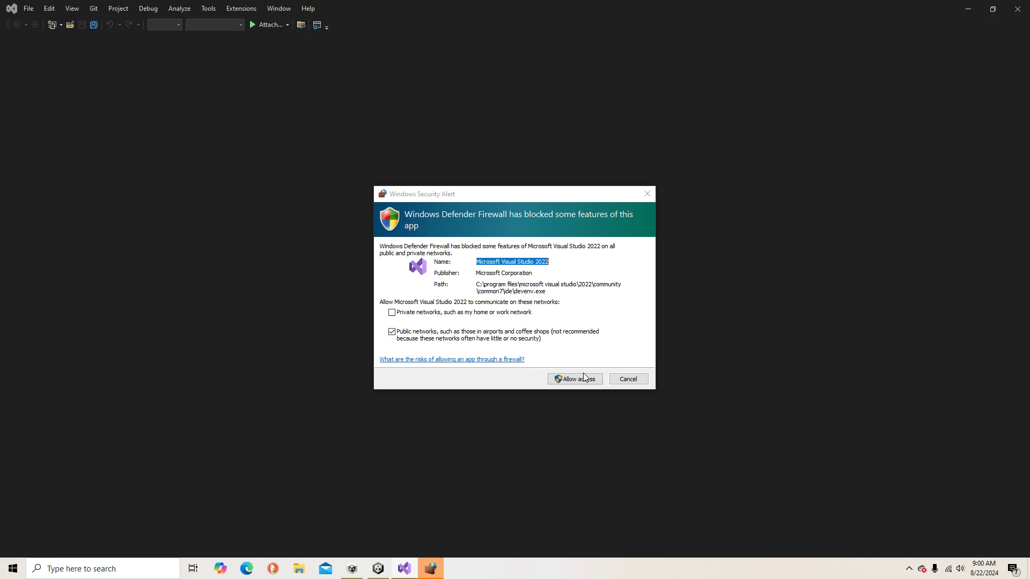
{"action": "left_click", "coordinate": [590, 379]}
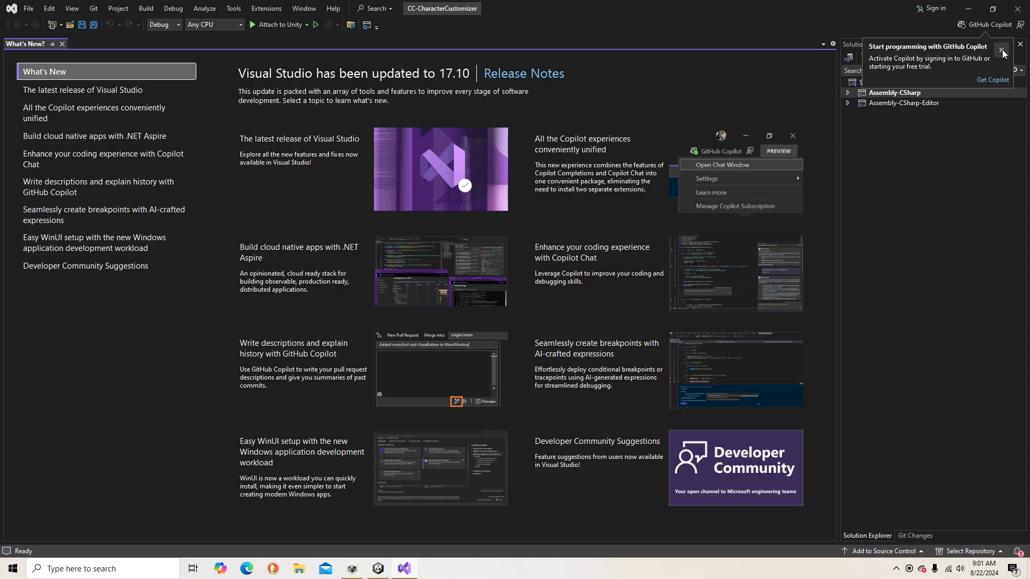
- Dismiss the GitHub Copilot prompt, close the What's New page and keep the Visual Studio window maximized
{"action": "left_click", "coordinate": [941, 84]}
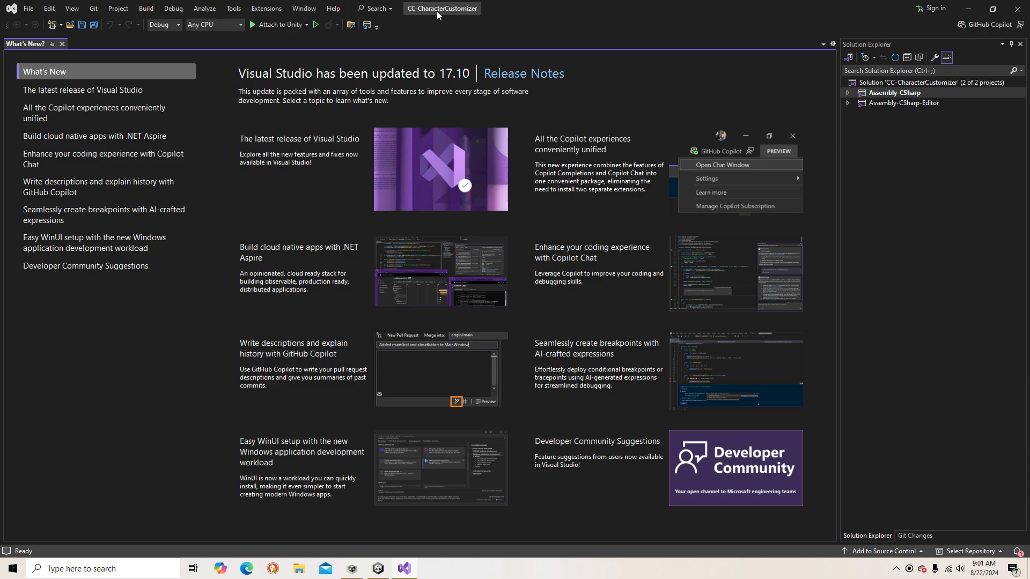
{"action": "left_click", "coordinate": [62, 44]}
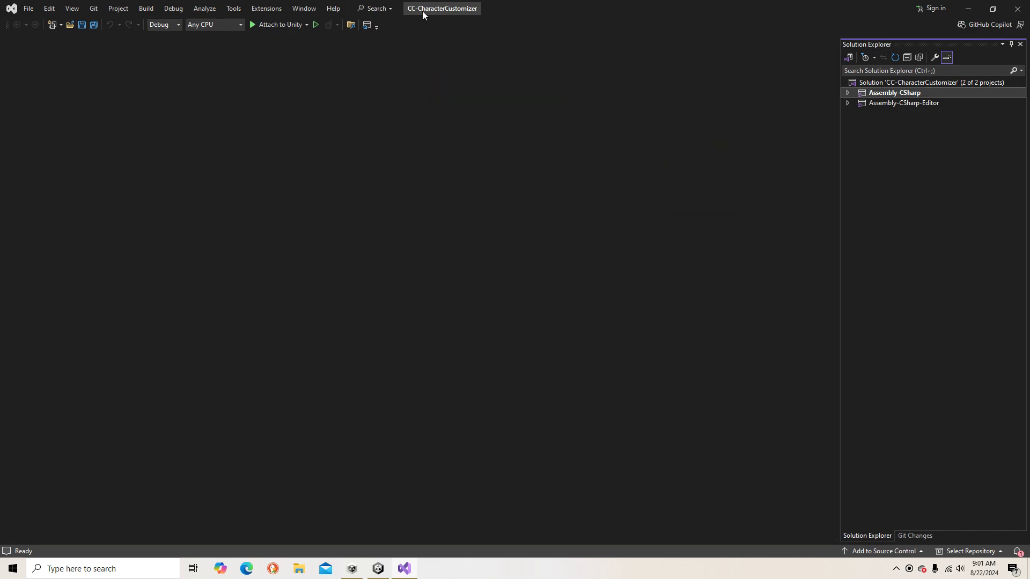
{"action": "double_click", "coordinate": [449, 8]}
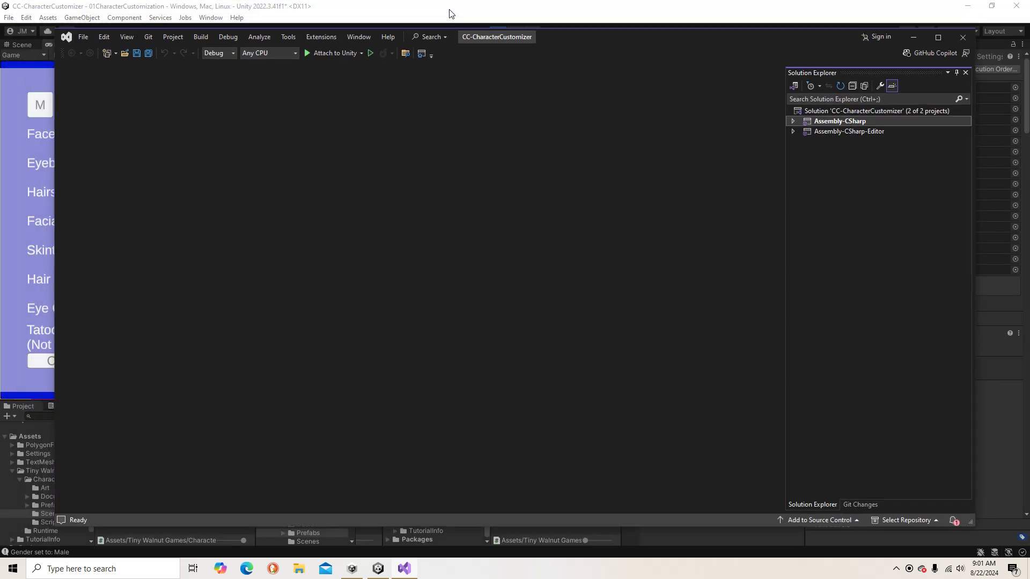
{"action": "double_click", "coordinate": [484, 37]}
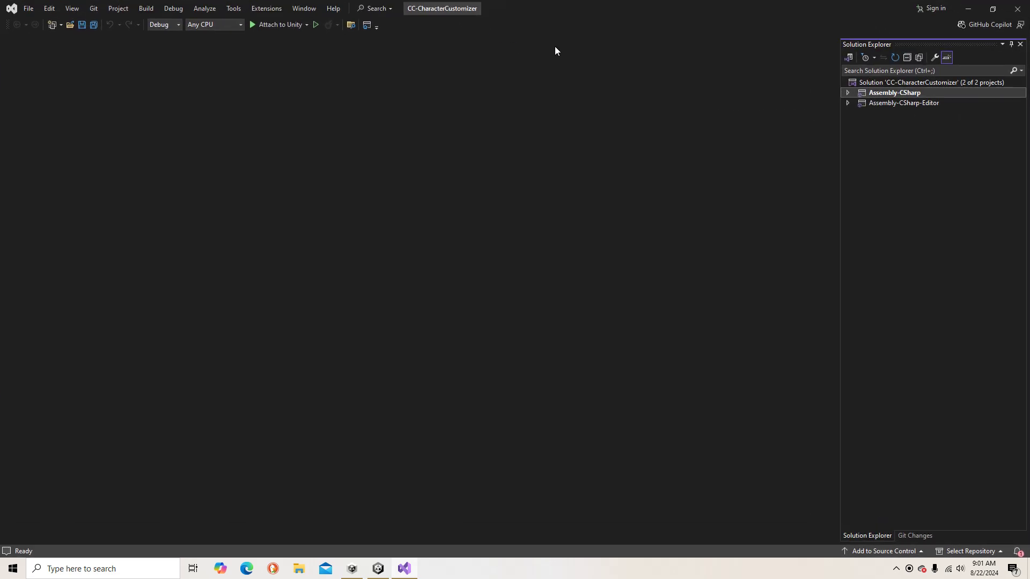
- Expand the Assembly-CSharp and Assembly-CSharp-Editor projects, and the Assets folder of Assembly-CSharp
{"action": "left_click", "coordinate": [847, 93]}
{"action": "left_click", "coordinate": [848, 123]}
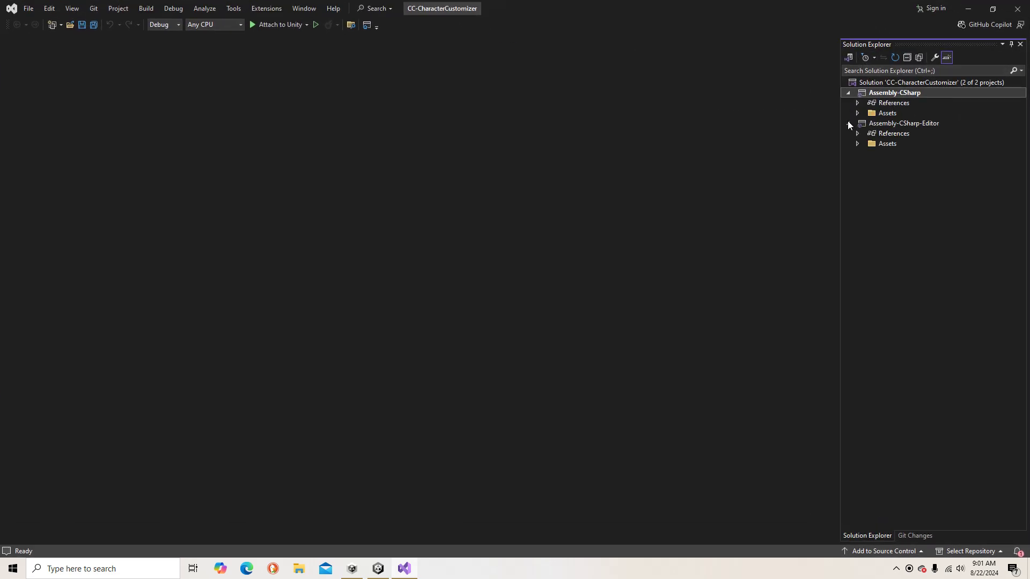
{"action": "left_click", "coordinate": [857, 113]}
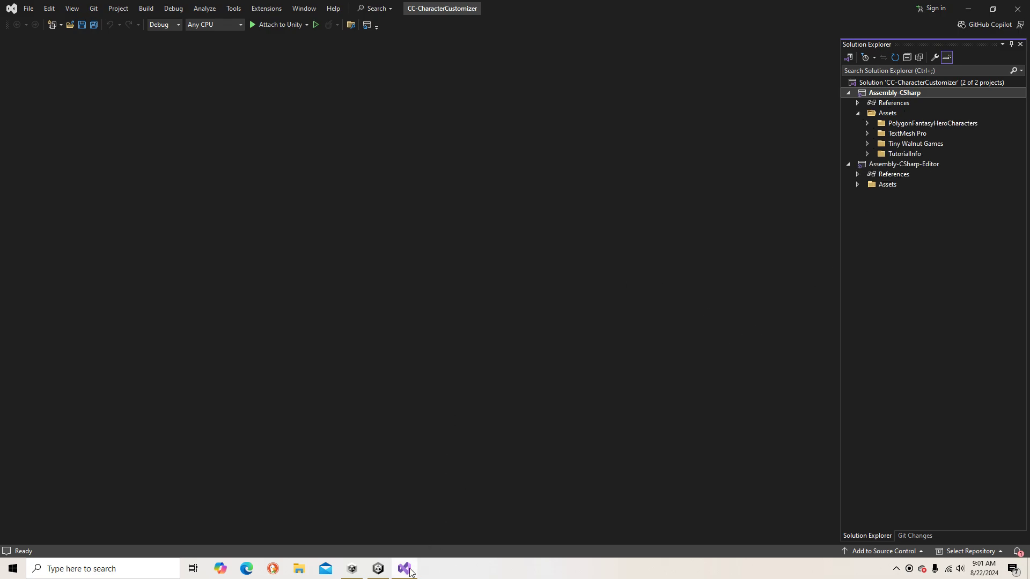
- Open the CharacterCustomizer script from the Unity project in Visual Studio and examine its CharacterData class and field declarations
{"action": "left_click", "coordinate": [378, 570]}
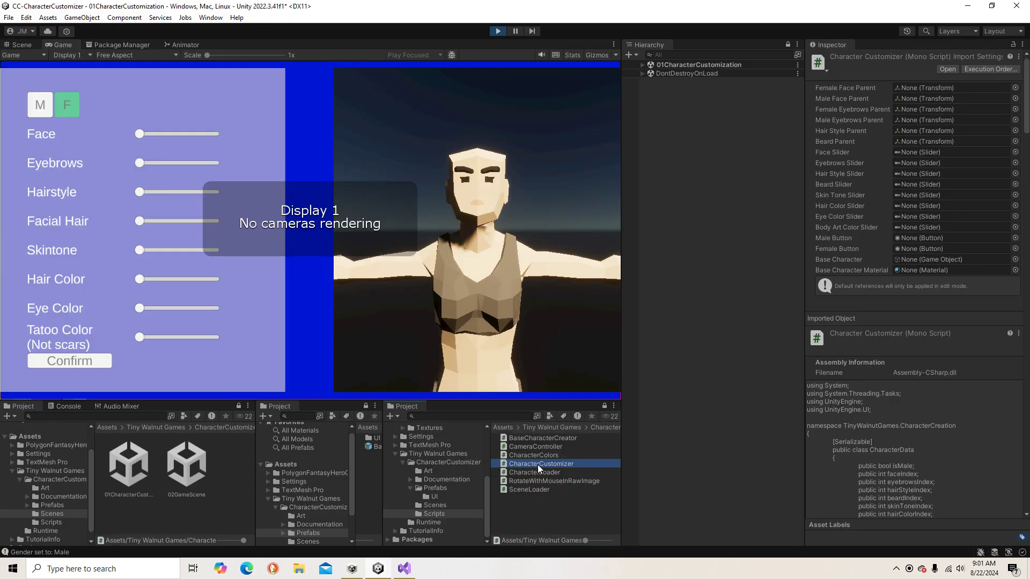
{"action": "left_click", "coordinate": [410, 570]}
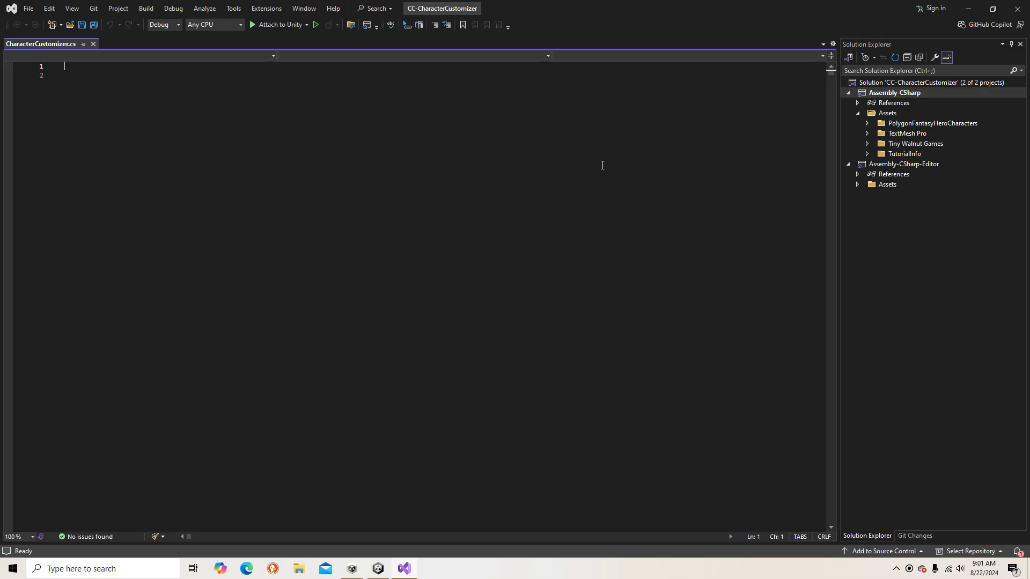
{"action": "scroll", "coordinate": [407, 289], "scroll_direction": "down", "scroll_amount": 7}
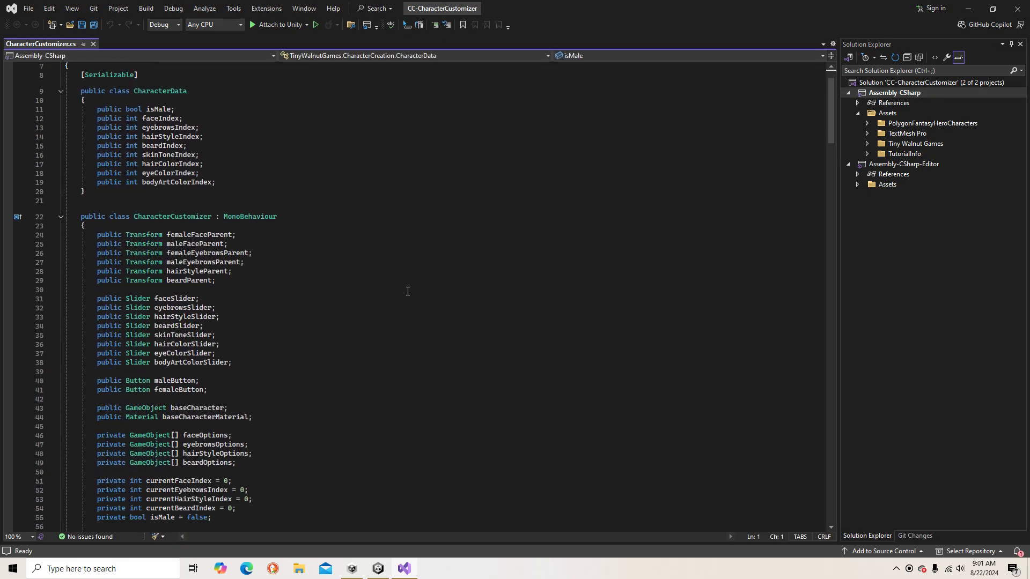
{"action": "scroll", "coordinate": [280, 244], "scroll_direction": "up", "scroll_amount": 8}
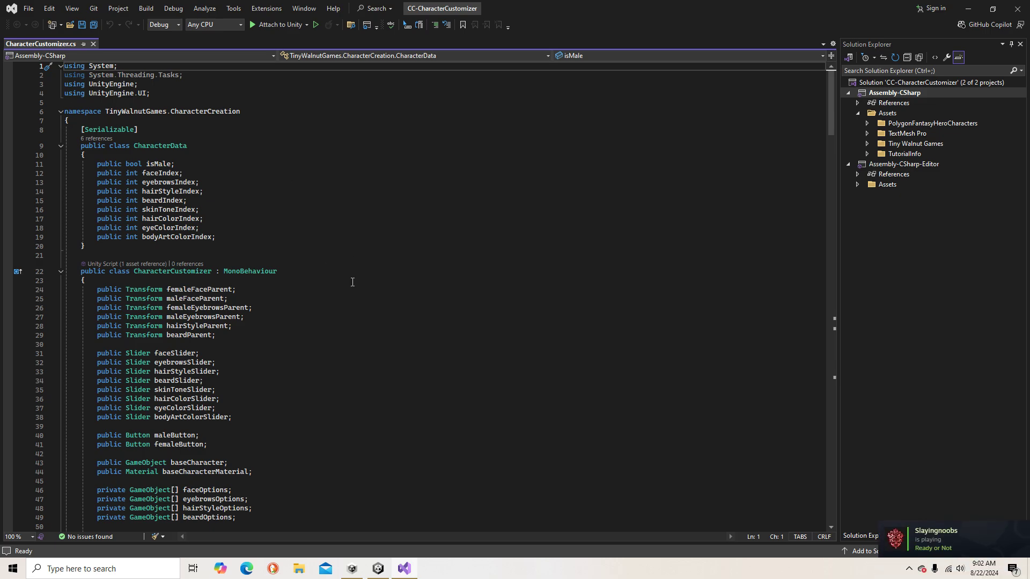
- Browse the members of the CharacterData and CharacterCustomizer classes and go to the SaveCharacterData() method
{"action": "left_click", "coordinate": [568, 54]}
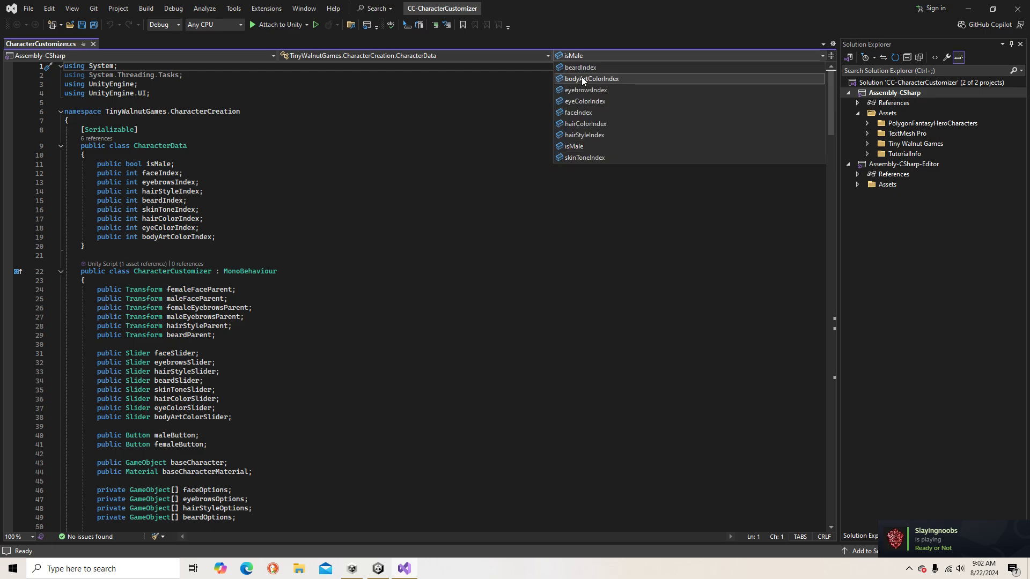
{"action": "left_click", "coordinate": [478, 57]}
{"action": "left_click", "coordinate": [467, 57]}
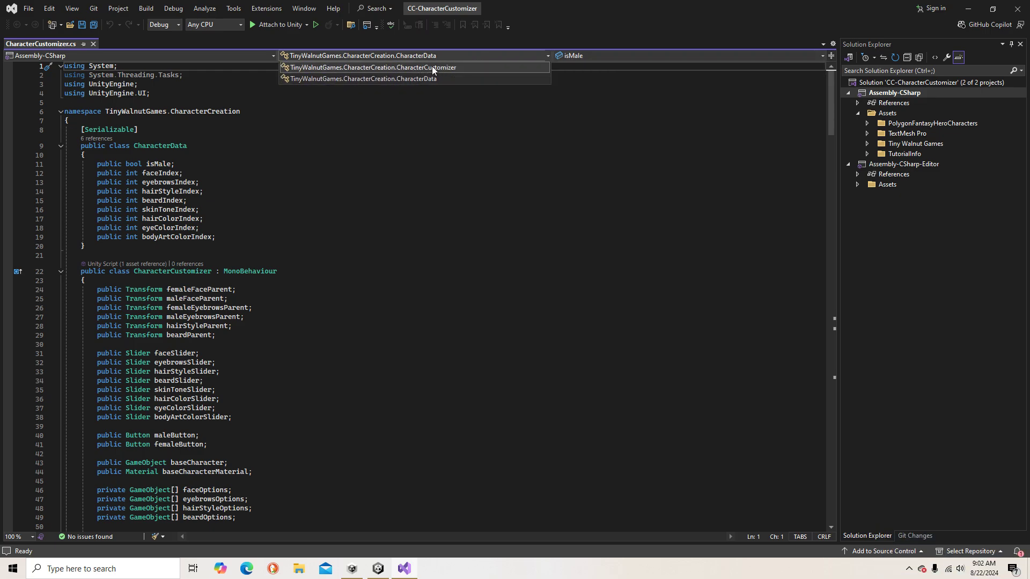
{"action": "left_click", "coordinate": [431, 67]}
{"action": "left_click", "coordinate": [579, 55]}
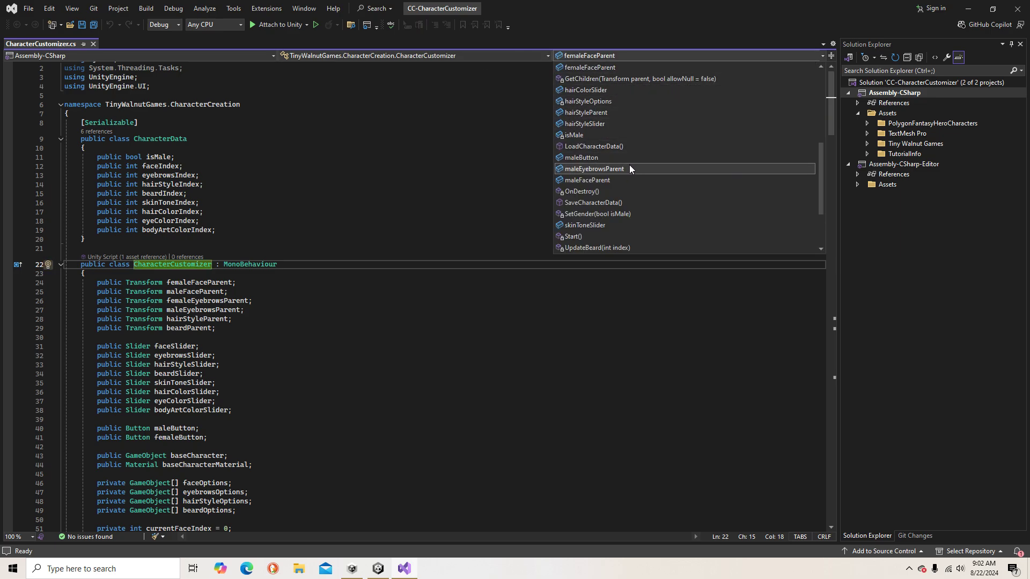
{"action": "left_click", "coordinate": [609, 202]}
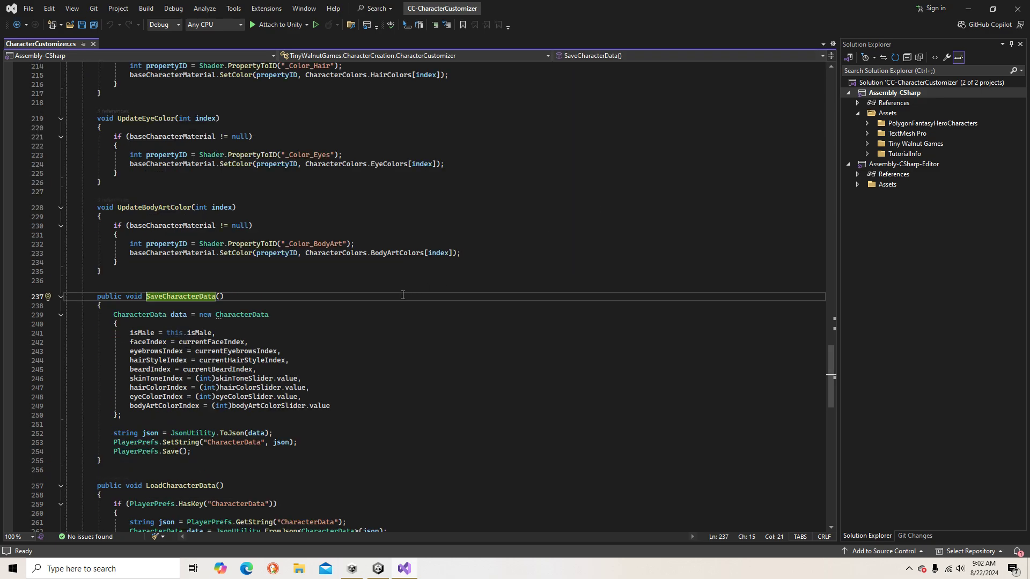
- Highlight the whole SaveCharacterData() method to examine how it stores the character data, and clear the highlight
{"action": "scroll", "coordinate": [353, 317], "scroll_direction": "down", "scroll_amount": 3}
{"action": "scroll", "coordinate": [353, 317], "scroll_direction": "down", "scroll_amount": 1}
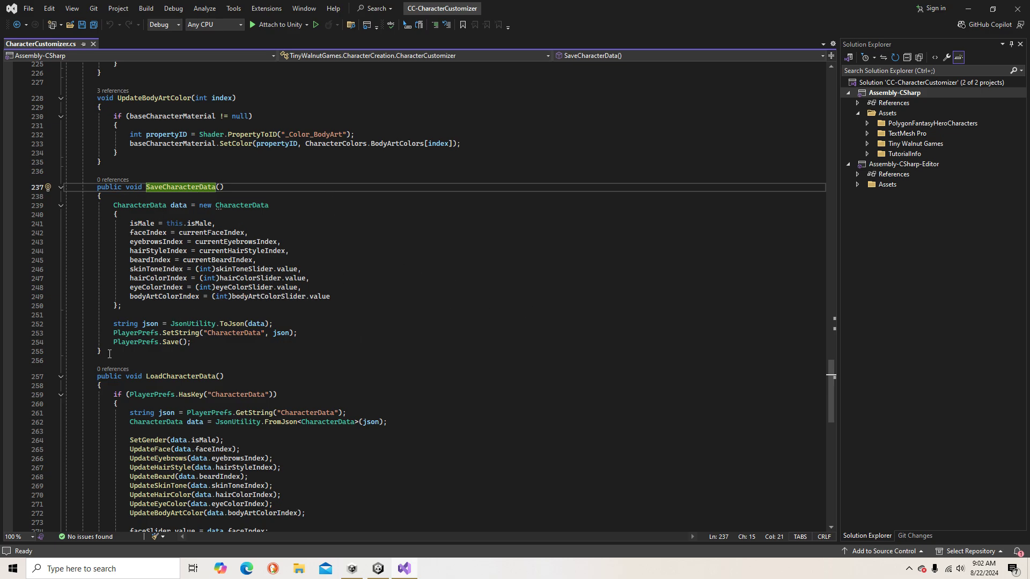
{"action": "left_click_drag", "start_coordinate": [109, 354], "coordinate": [65, 187]}
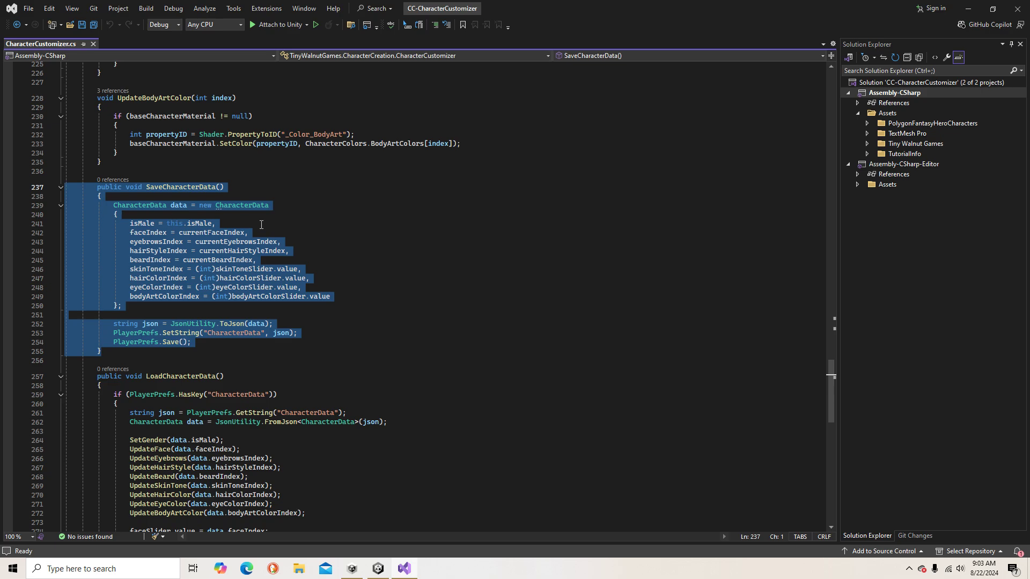
{"action": "left_click", "coordinate": [350, 277]}
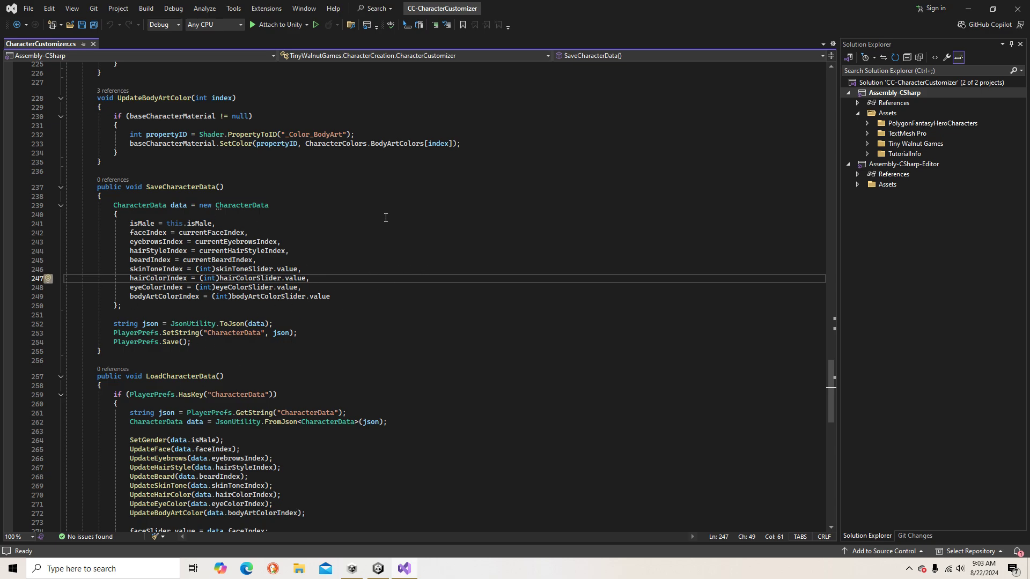
{"action": "scroll", "coordinate": [432, 240], "scroll_direction": "up", "scroll_amount": 3}
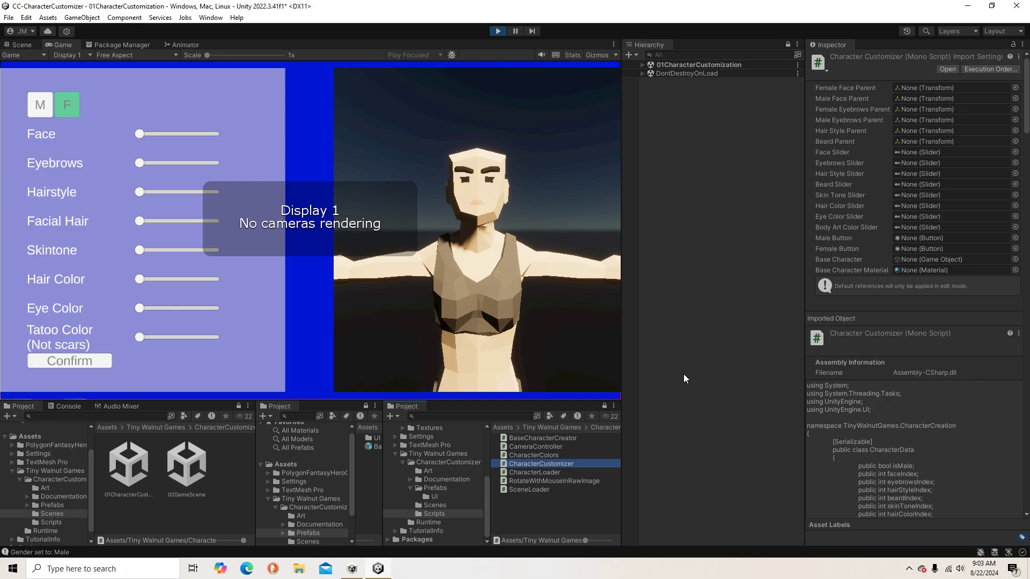
- In Unity, select the CharacterLoader script and examine its code, including the LoadCharacterData and SetGender methods
{"action": "left_click", "coordinate": [542, 472]}
{"action": "left_click", "coordinate": [540, 471]}
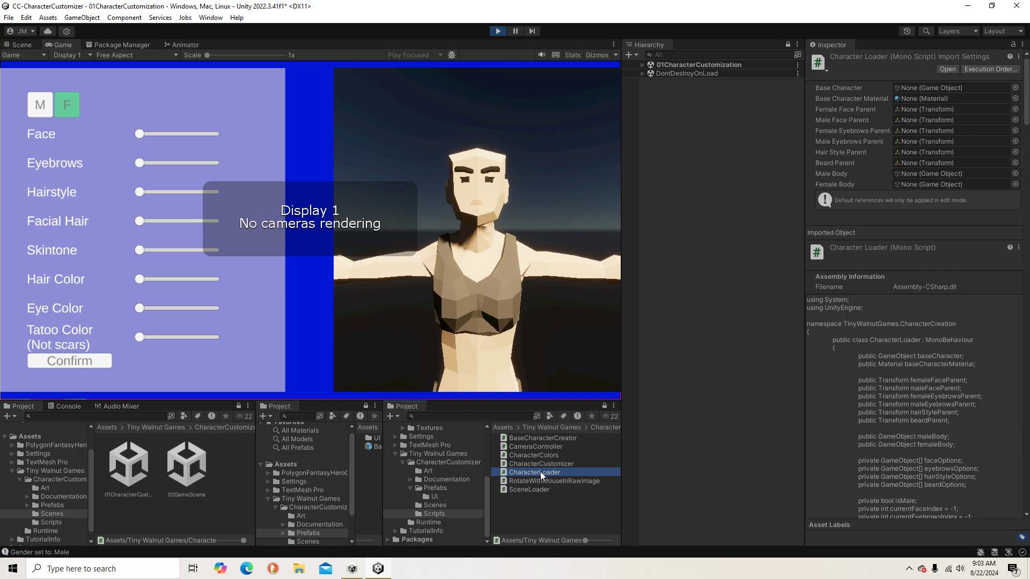
{"action": "scroll", "coordinate": [950, 380], "scroll_direction": "down", "scroll_amount": 4}
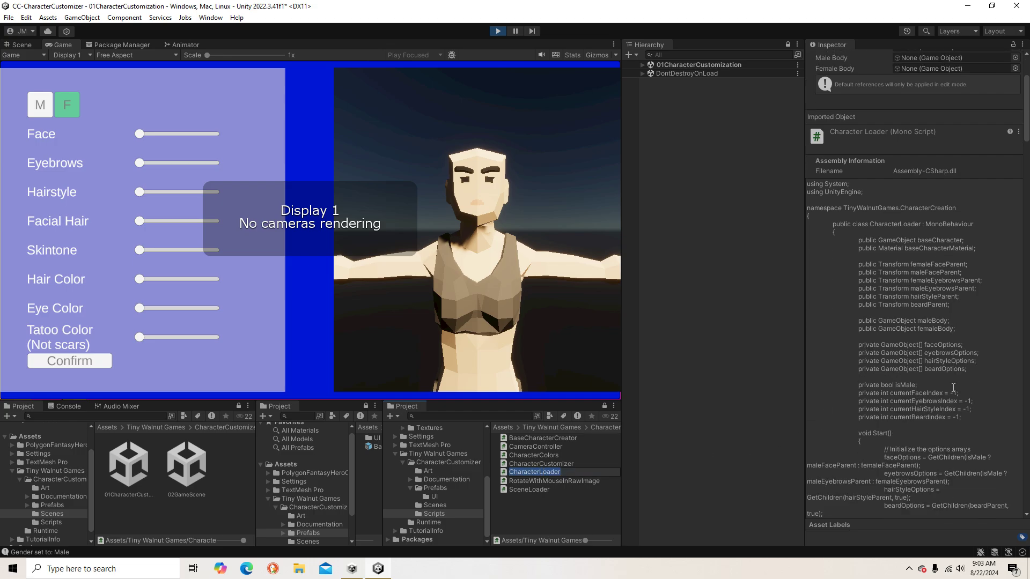
{"action": "scroll", "coordinate": [957, 348], "scroll_direction": "down", "scroll_amount": 2}
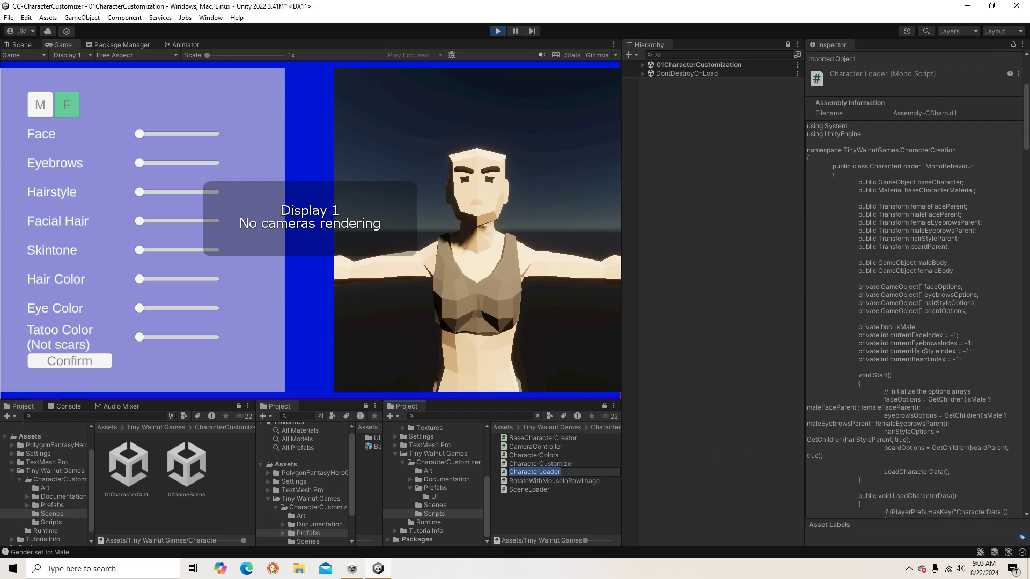
{"action": "scroll", "coordinate": [957, 348], "scroll_direction": "down", "scroll_amount": 1}
{"action": "scroll", "coordinate": [957, 347], "scroll_direction": "down", "scroll_amount": 2}
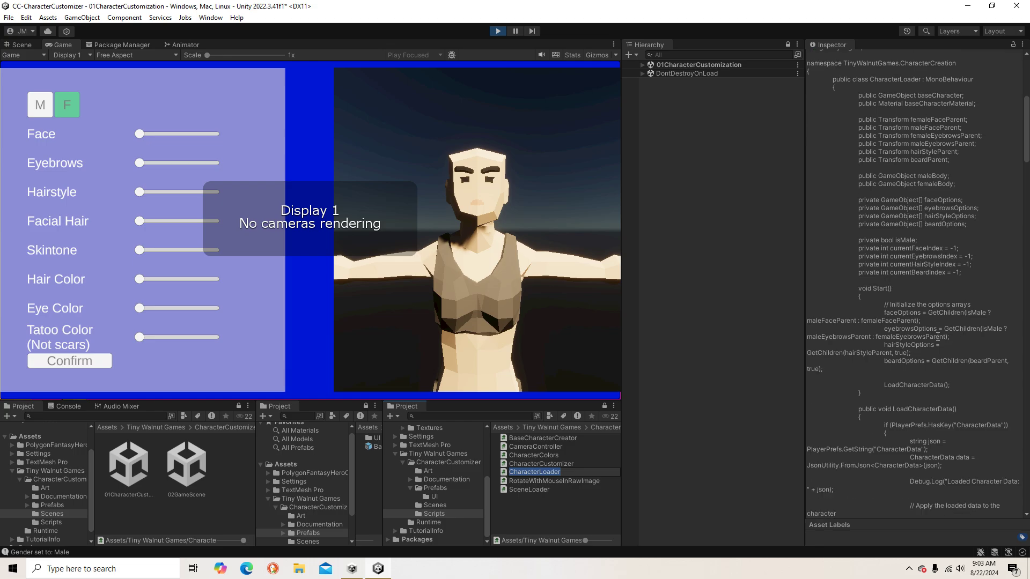
{"action": "scroll", "coordinate": [937, 337], "scroll_direction": "down", "scroll_amount": 2}
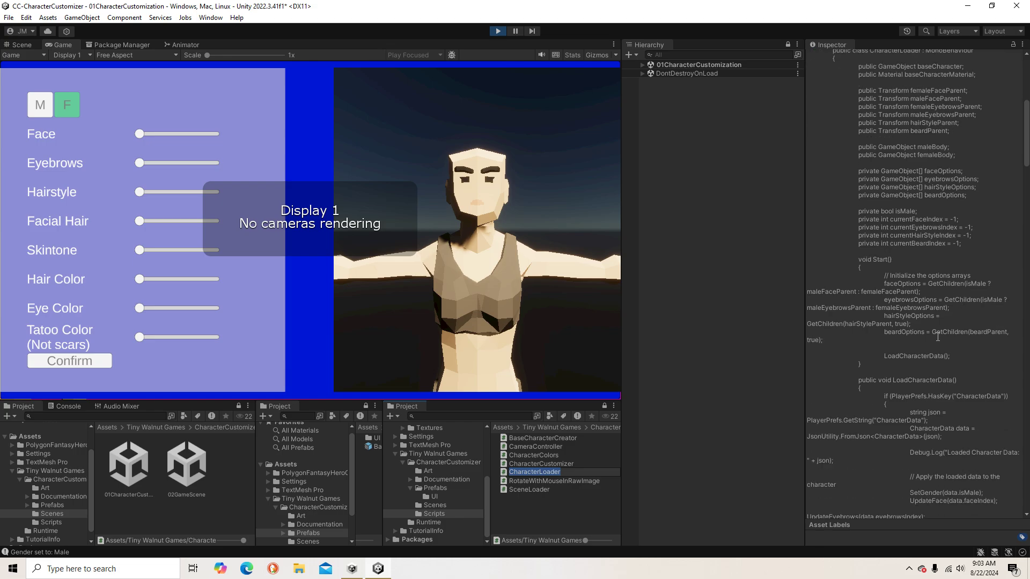
{"action": "scroll", "coordinate": [938, 337], "scroll_direction": "down", "scroll_amount": 12}
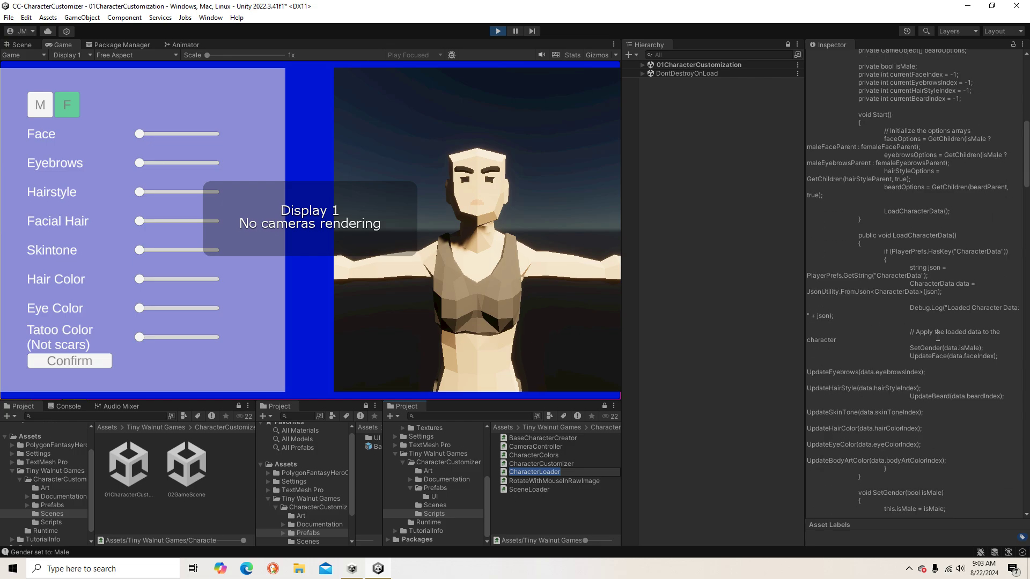
{"action": "scroll", "coordinate": [937, 337], "scroll_direction": "up", "scroll_amount": 15}
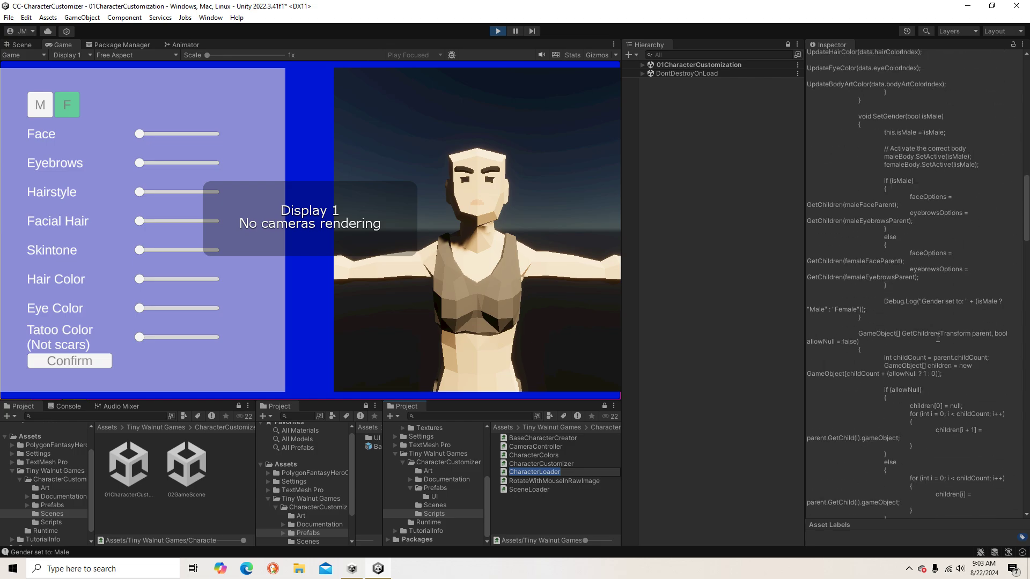
{"action": "scroll", "coordinate": [937, 337], "scroll_direction": "up", "scroll_amount": 3}
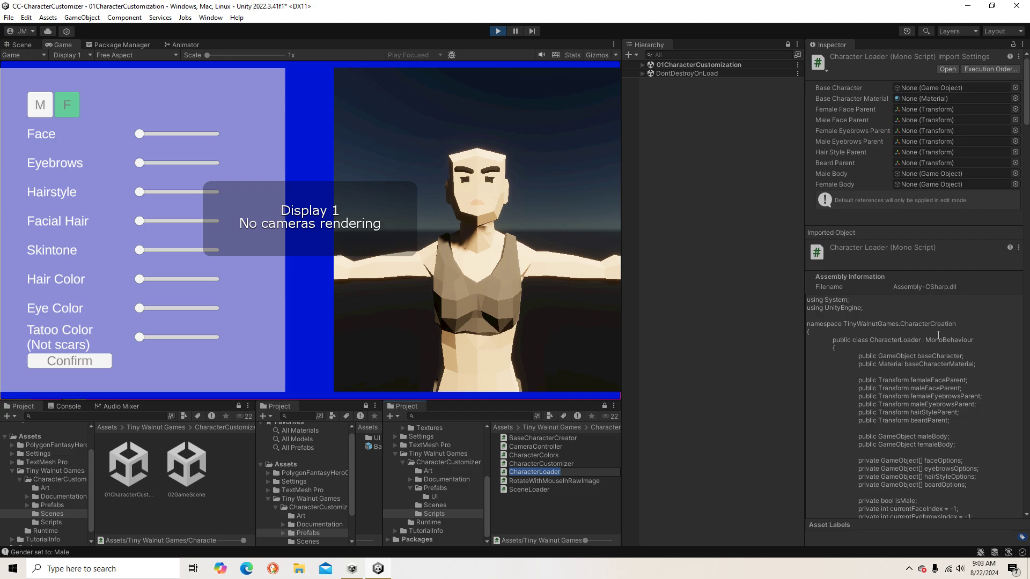
- Deselect the CharacterLoader script and stop playing the 01CharacterCustomization scene
{"action": "left_click", "coordinate": [759, 274]}
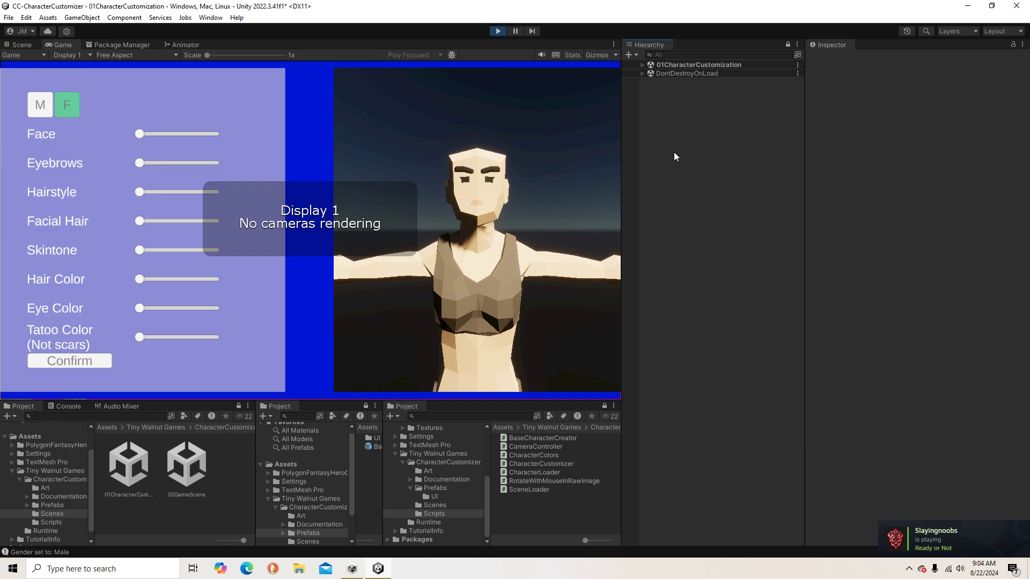
{"action": "left_click", "coordinate": [498, 31]}
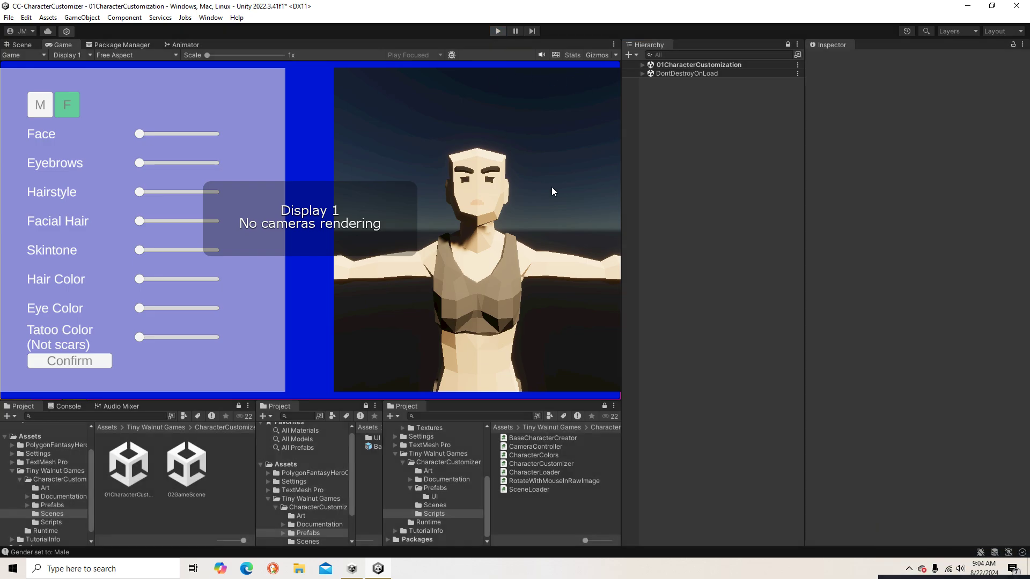